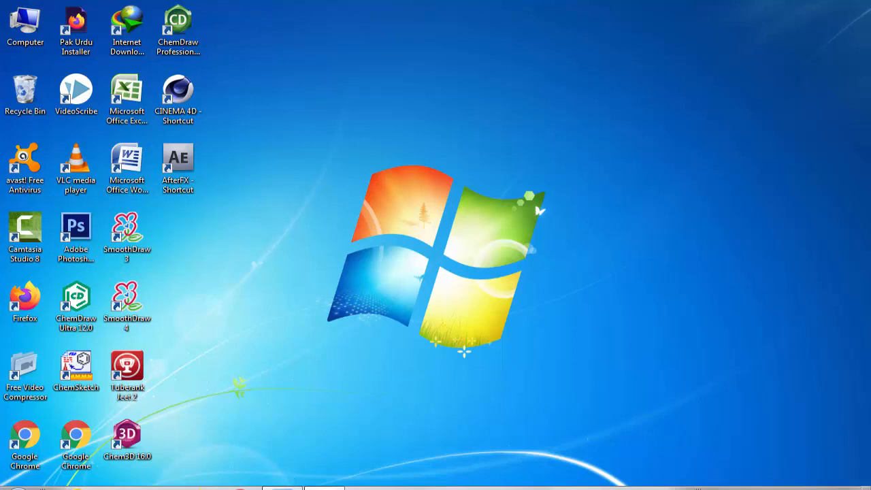
Step: Switch to Photoshop and create a new white RGB document of 1280 × 720 pixels at 300 pixels/inch
left_click(282, 487)
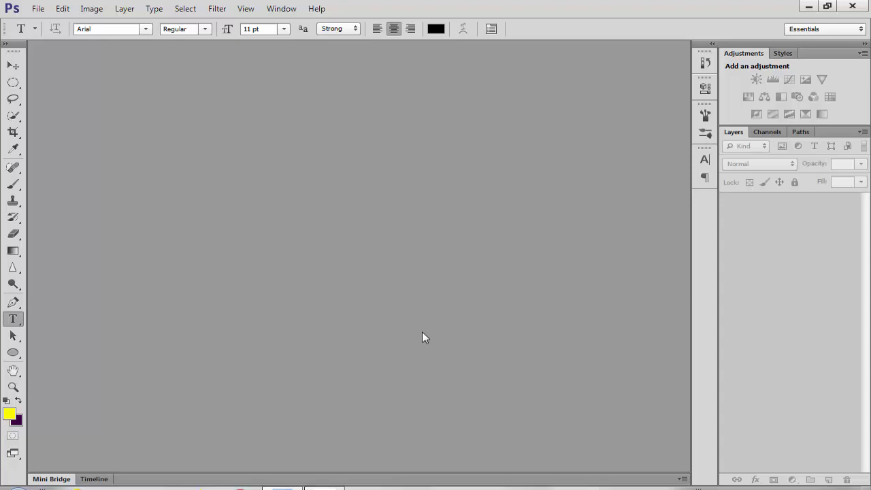
key("ctrl+n")
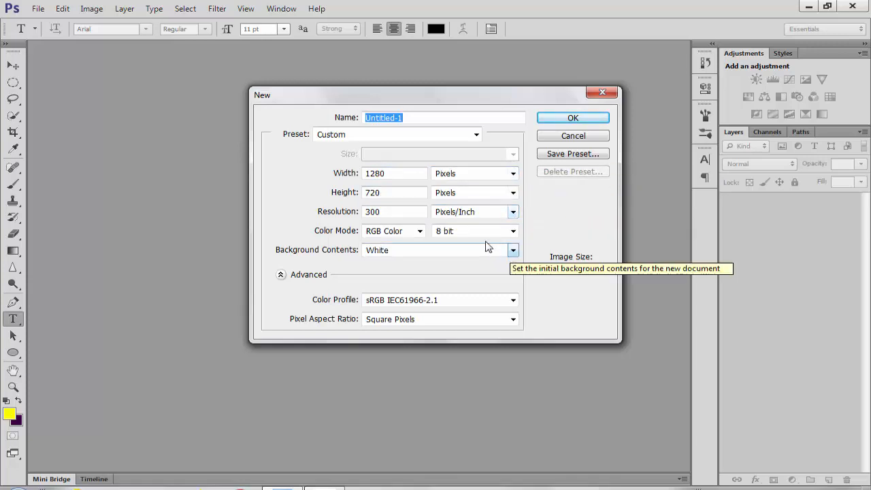
left_click(573, 119)
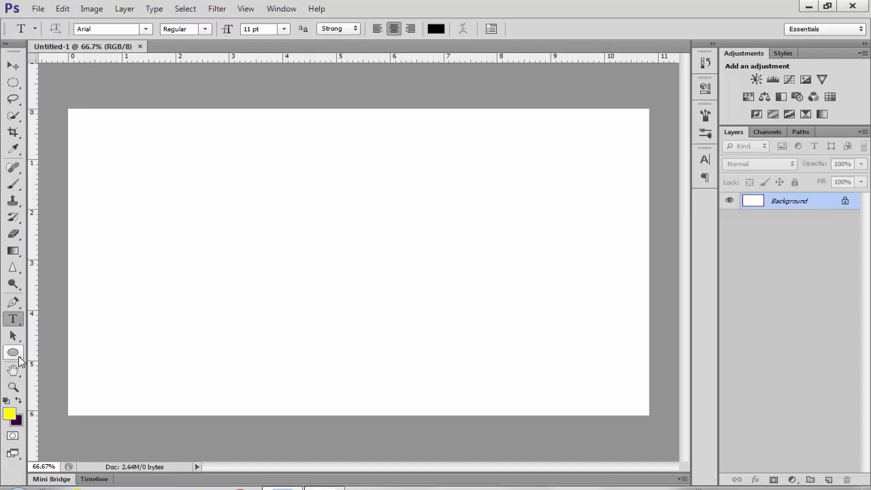
Step: Draw a yellow circle about 90 px wide left of the canvas centre and give it a Radial Gradient Overlay
left_click(17, 356)
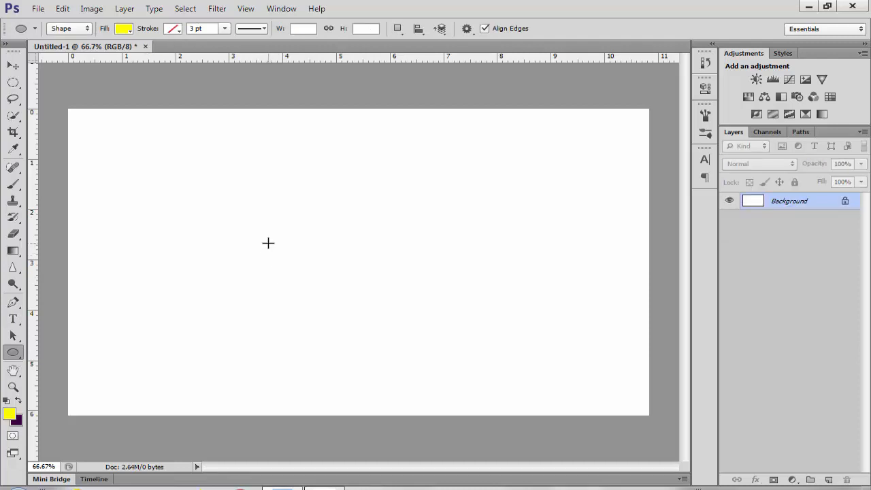
left_click_drag(268, 243, 312, 281)
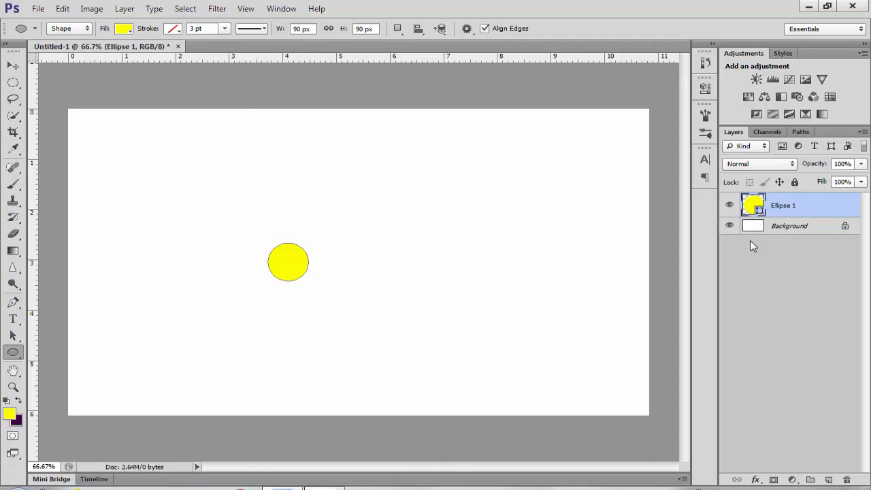
left_click(755, 479)
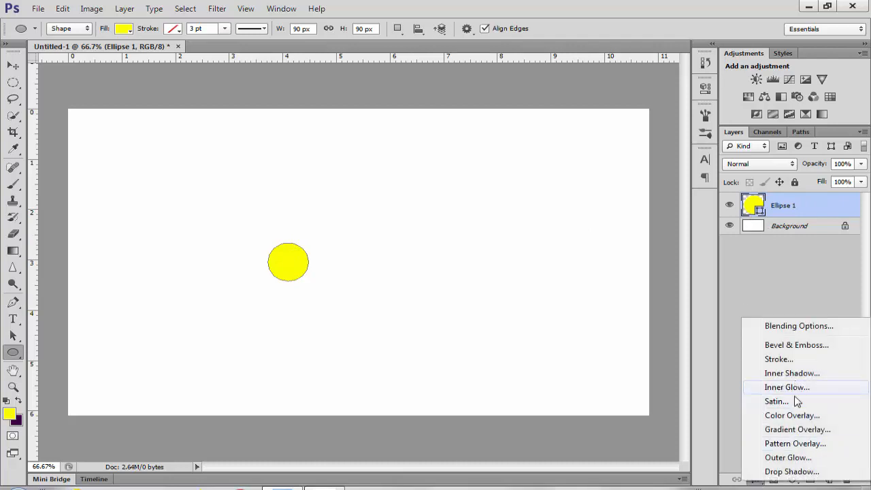
left_click(793, 430)
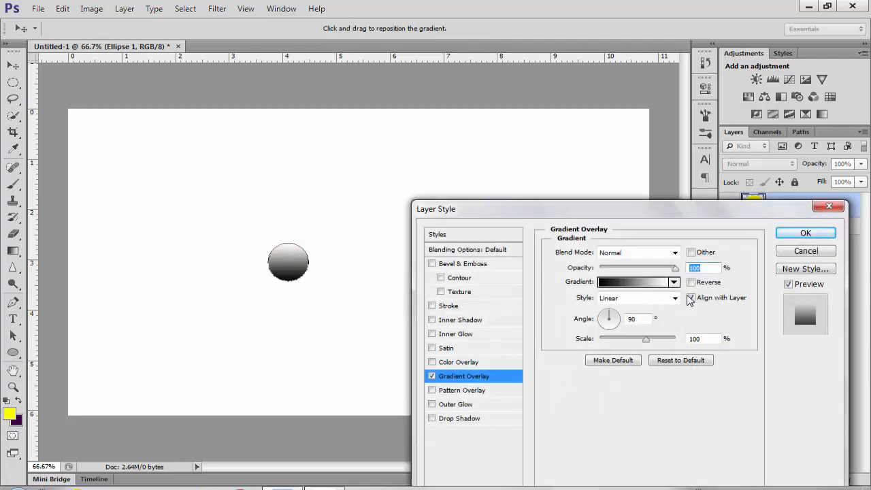
left_click(675, 299)
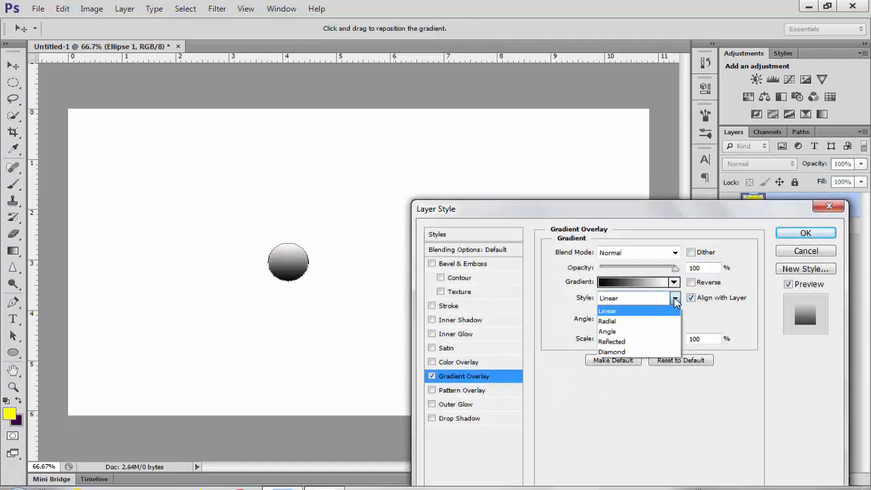
left_click(674, 300)
left_click(675, 300)
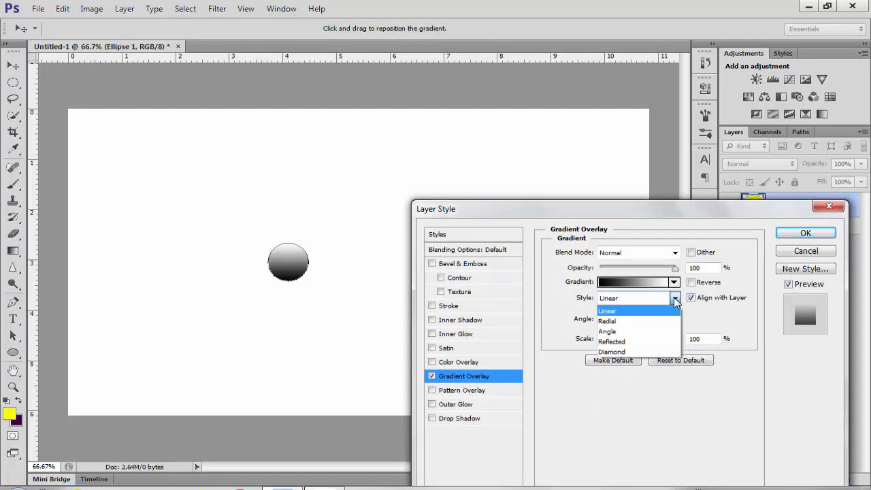
left_click(646, 323)
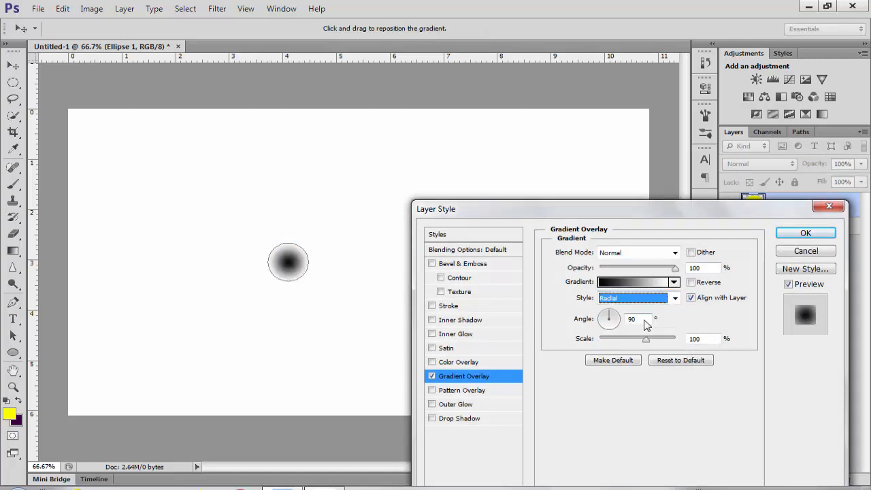
Step: Edit the overlay's gradient so its start stop is white and its end stop is near-black 030303
left_click(648, 281)
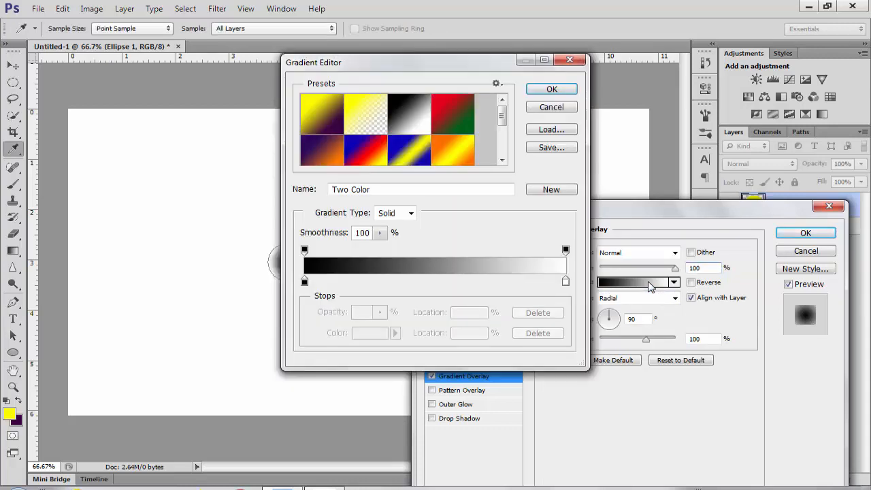
left_click(565, 280)
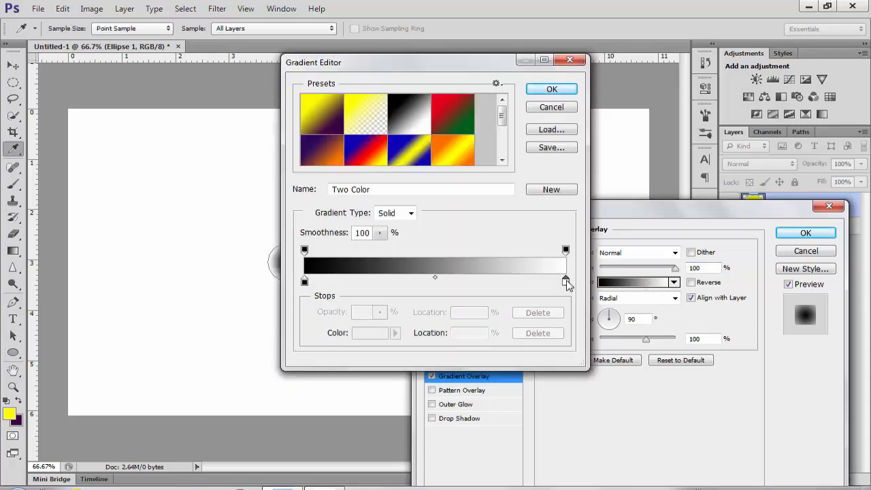
double_click(565, 280)
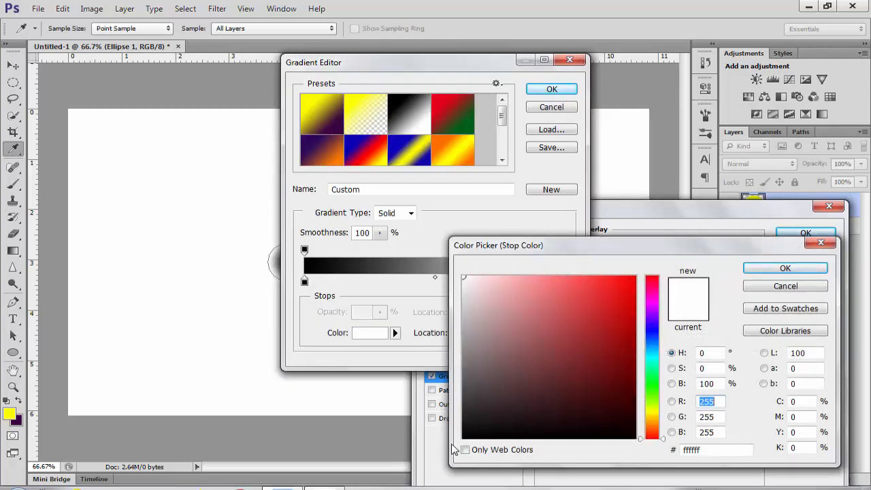
left_click(464, 436)
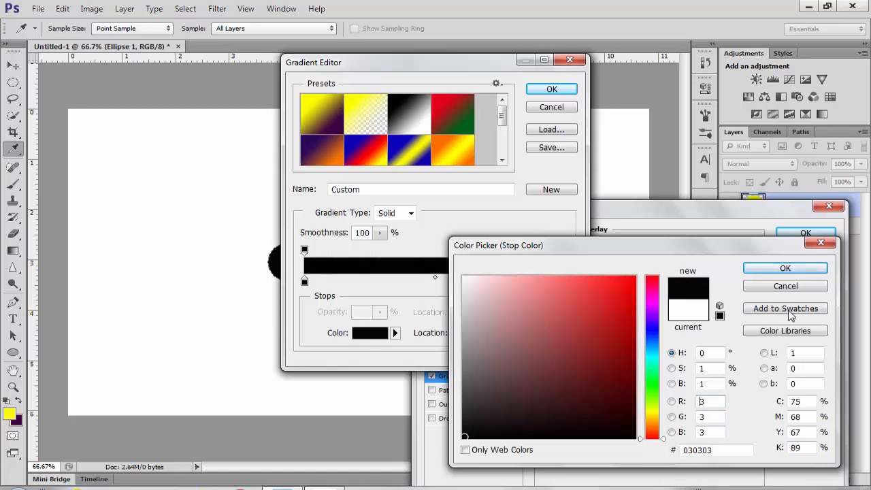
left_click(785, 268)
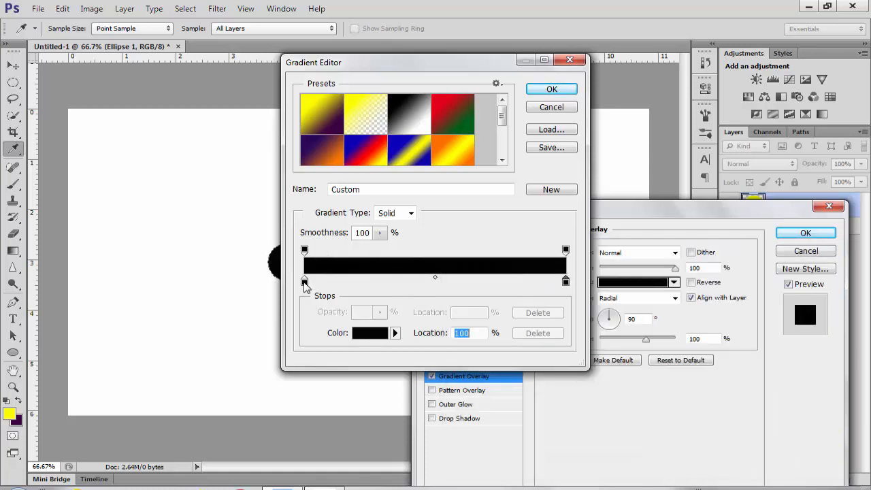
left_click(304, 281)
double_click(304, 281)
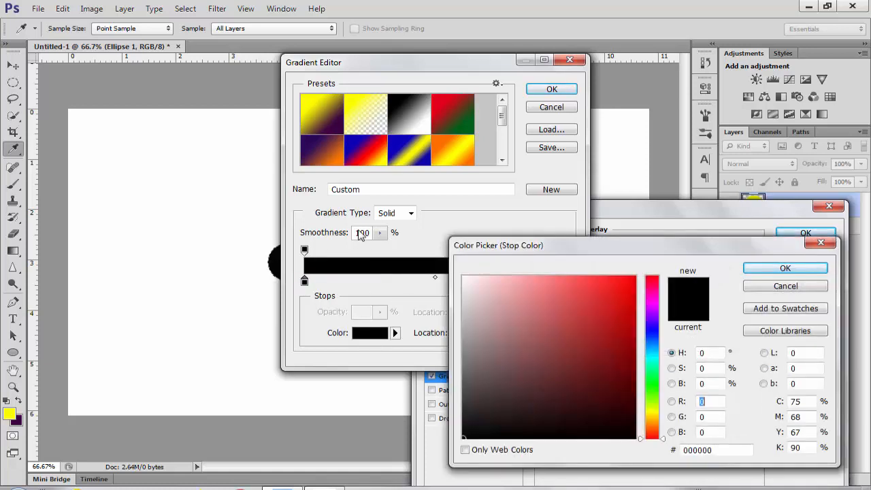
left_click(463, 276)
left_click(785, 268)
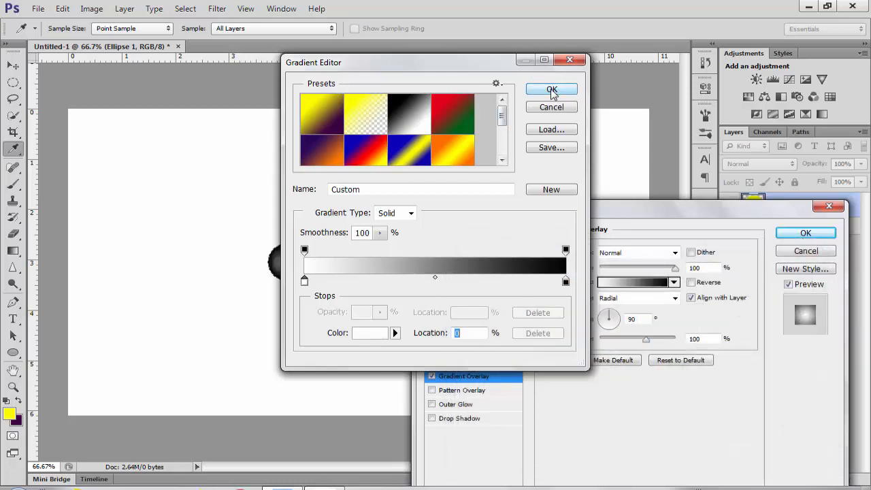
left_click(552, 91)
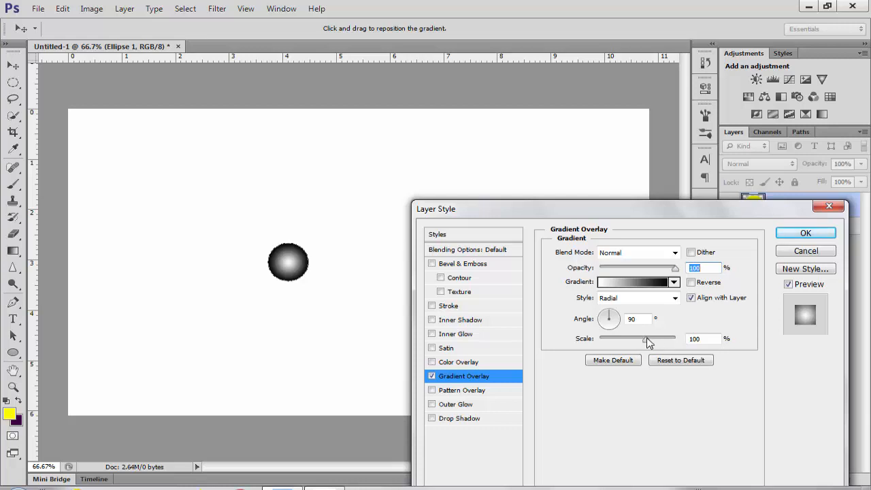
Step: Set the gradient overlay's scale to 80%, apply the layer style and deselect the circle's layer
mouse_move(648, 342)
left_mouse_down()
mouse_move(658, 342)
mouse_move(634, 344)
left_mouse_up()
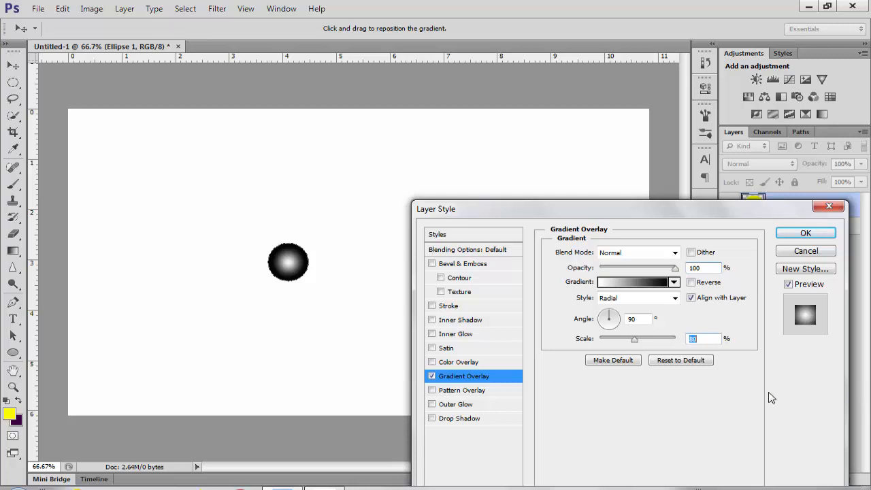
left_click(806, 233)
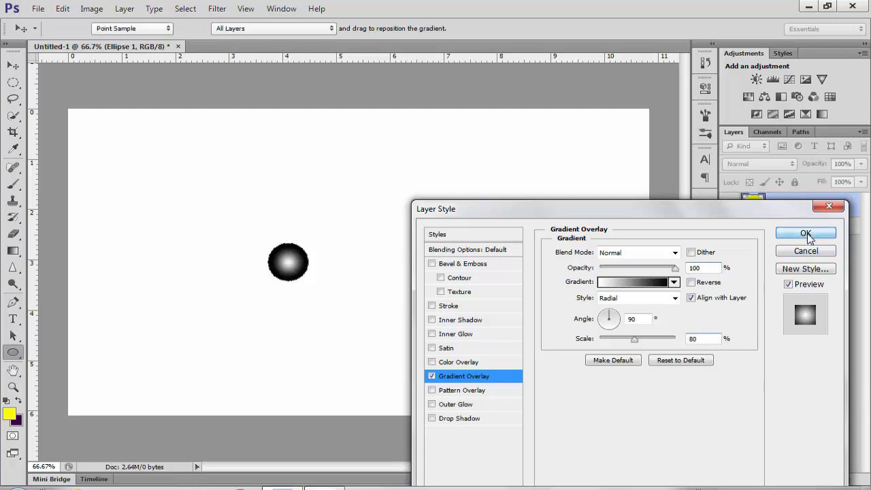
left_click(790, 350)
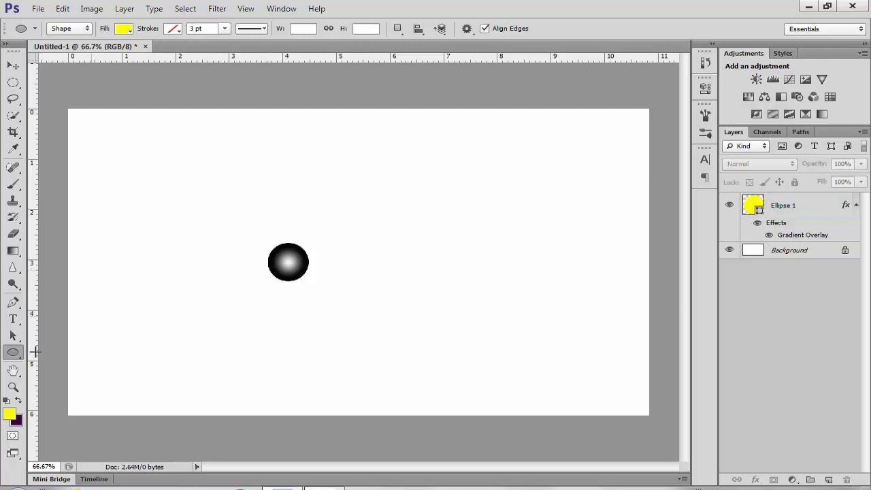
Step: Add the letter "C" in black Arial Regular 11 pt and move it onto the centre of the shaded circle
left_click(13, 320)
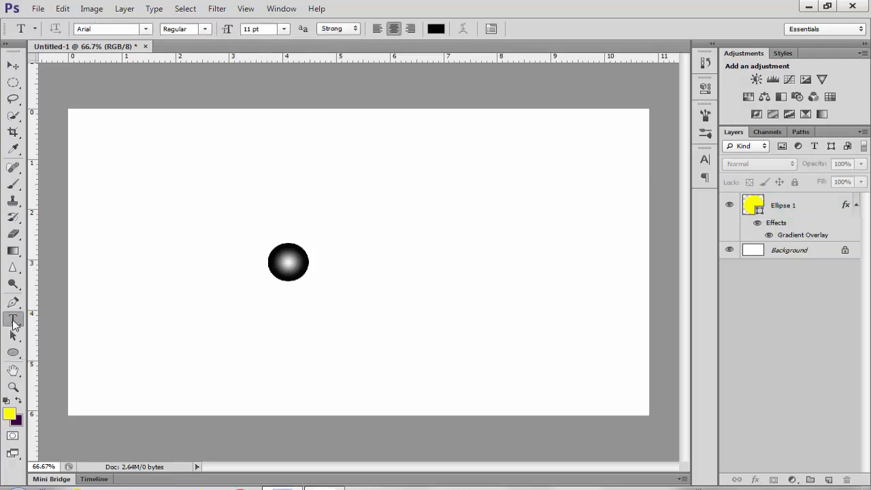
left_click(349, 340)
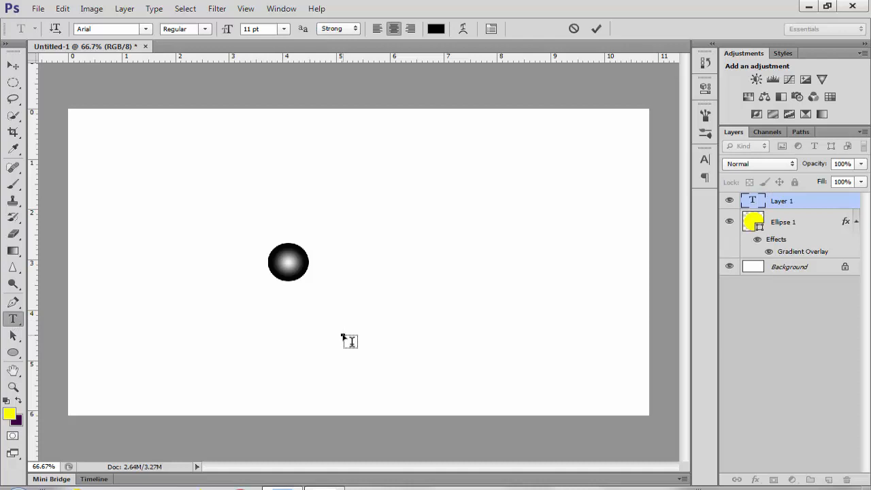
type("C")
left_click(13, 64)
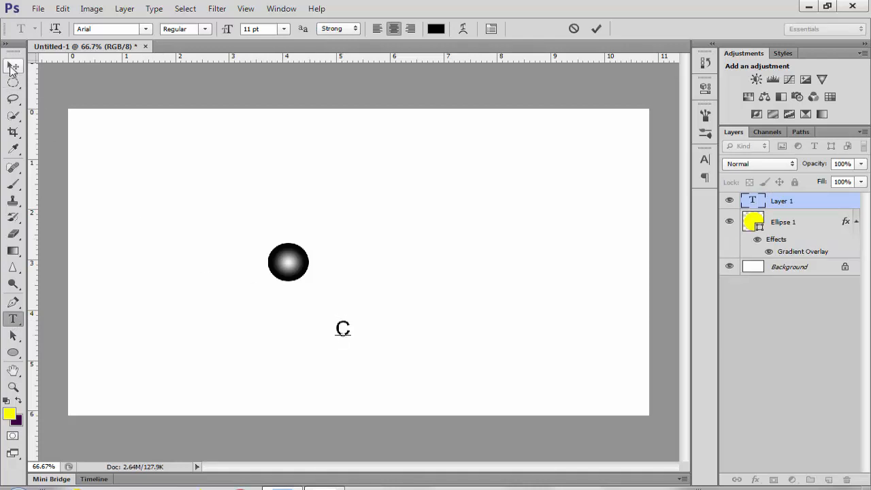
left_click_drag(346, 328, 285, 268)
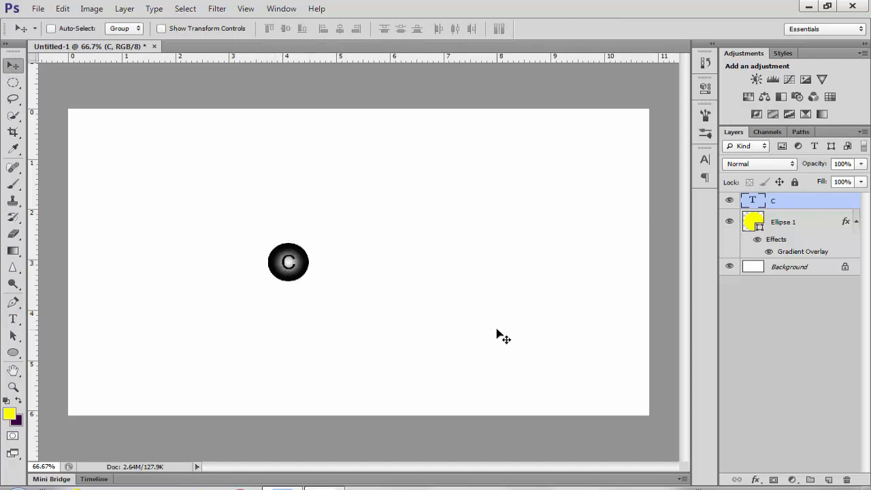
Step: Align the letter C and the circle on their vertical centres and group the two layers
left_click(779, 225, "shift")
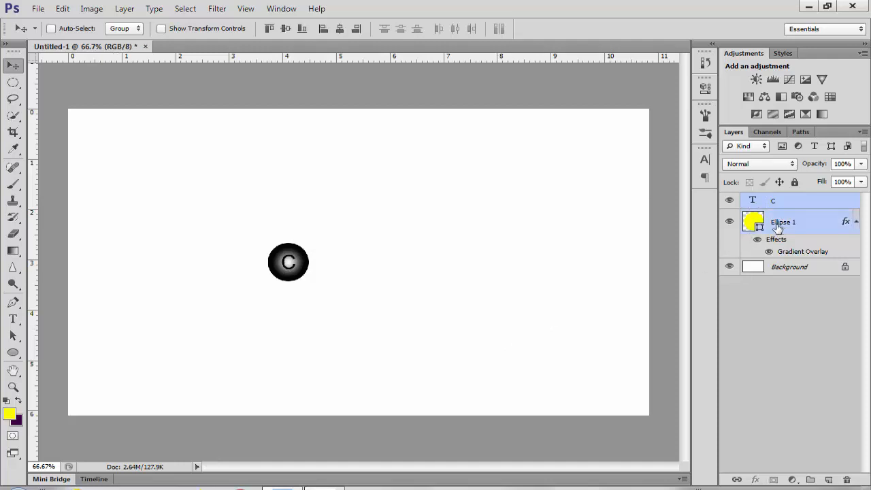
left_click(285, 30)
key("ctrl+g")
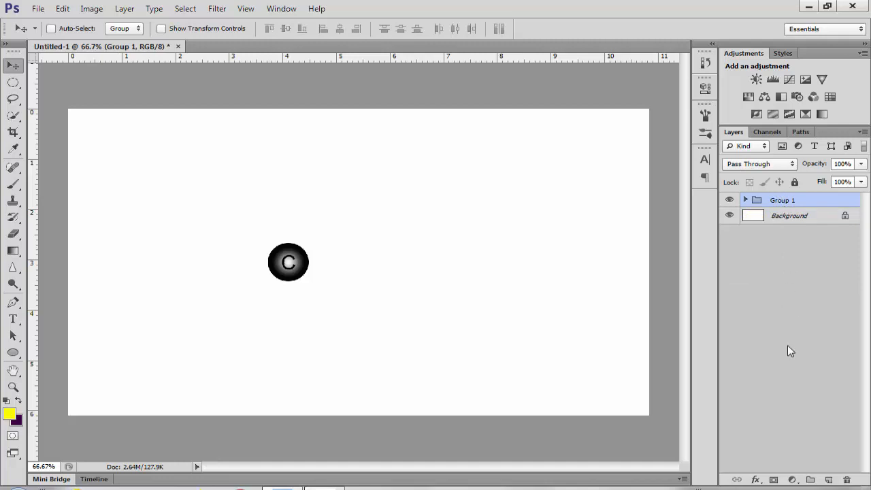
Step: Duplicate the C ball group and move the copy well to the right of the original, level with it
key("ctrl+j")
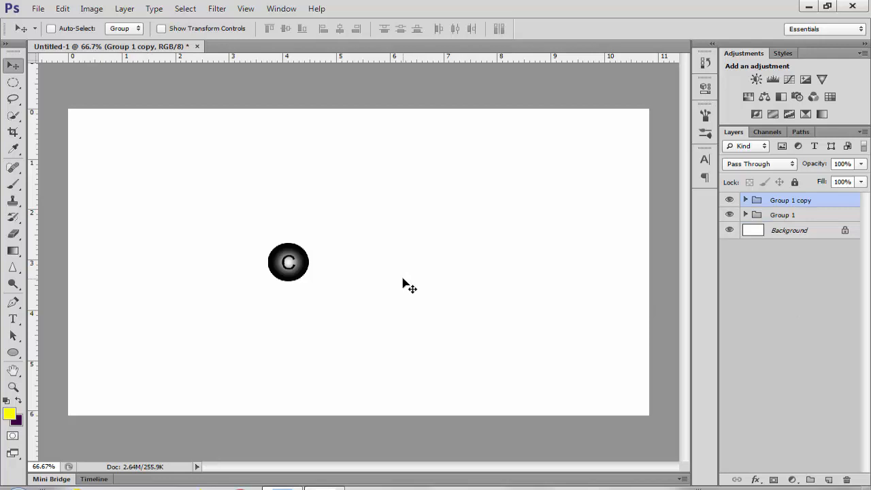
key("Right")
key("Right")
key("Right")
key("Right")
key("Right")
key("Right")
key("Right")
key("Right")
key("Right")
key("Right")
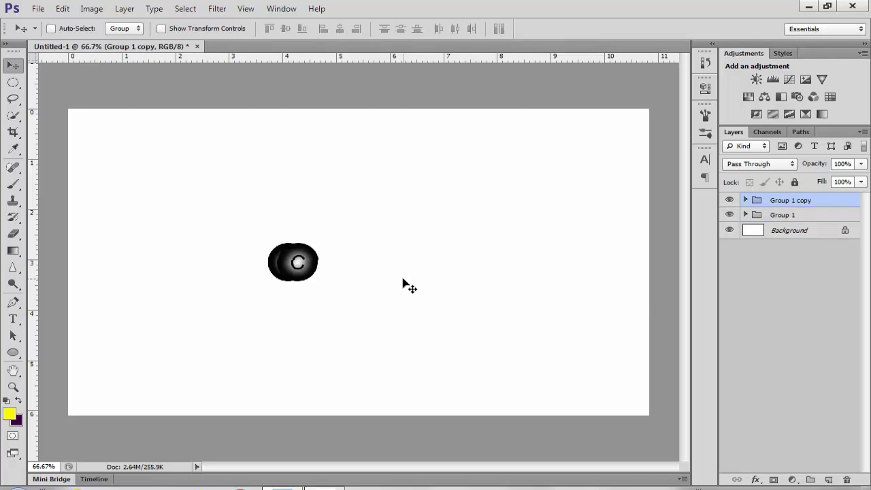
key("Right")
key("Right")
key("Right")
key("Right")
key("Right")
key("Right")
key("Right")
key("Right")
key("Right")
key("Right")
key("Right")
key("Right")
key("Right")
key("Right")
key("Right")
key("Right")
key("Right")
key("Right")
key("Right")
key("Right")
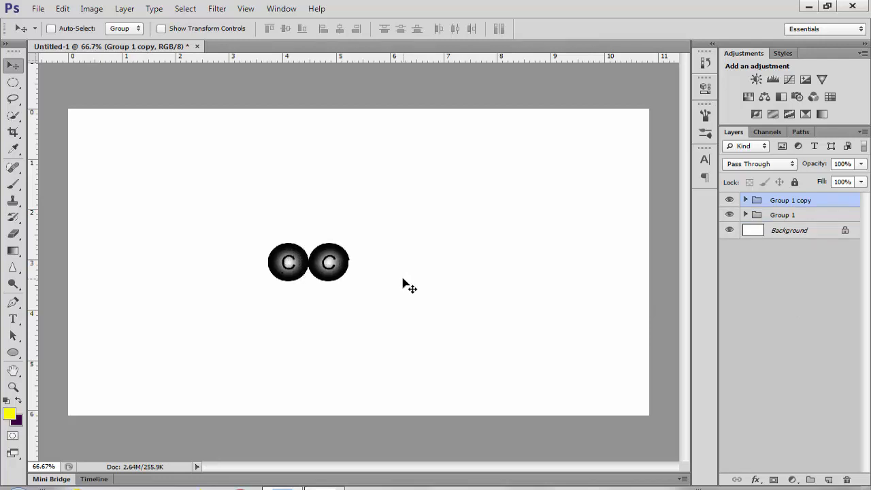
key("Right")
key("Right")
key("Right")
key("Right")
key("Right")
key("Right")
key("Right")
key("Right")
key("Right")
key("Right")
key("Right")
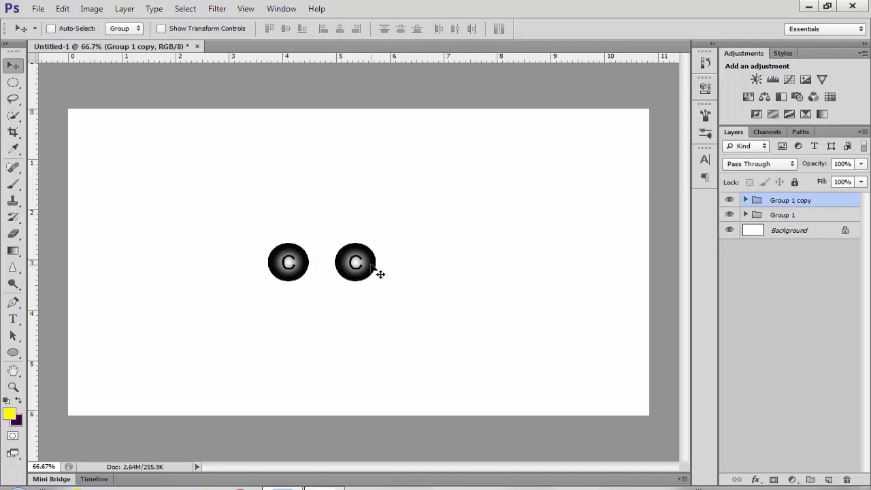
left_click_drag(367, 264, 467, 264)
left_click(787, 313)
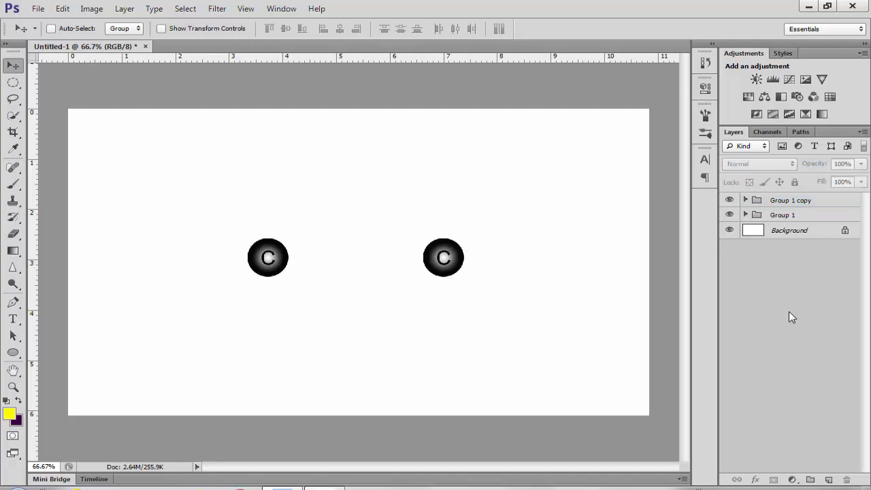
Step: Draw a yellow circle about 172 px wide with the Ellipse tool, above and to the left of the first C ball
left_click(13, 353)
right_click(18, 361)
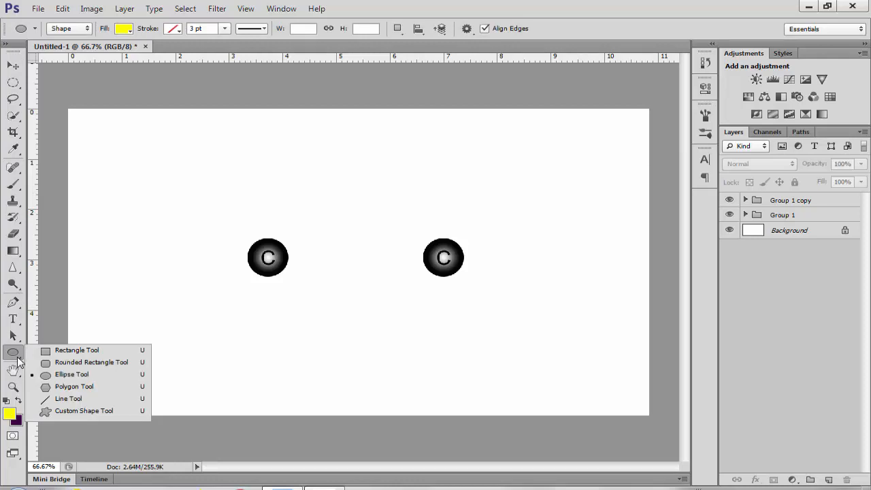
left_click(80, 380)
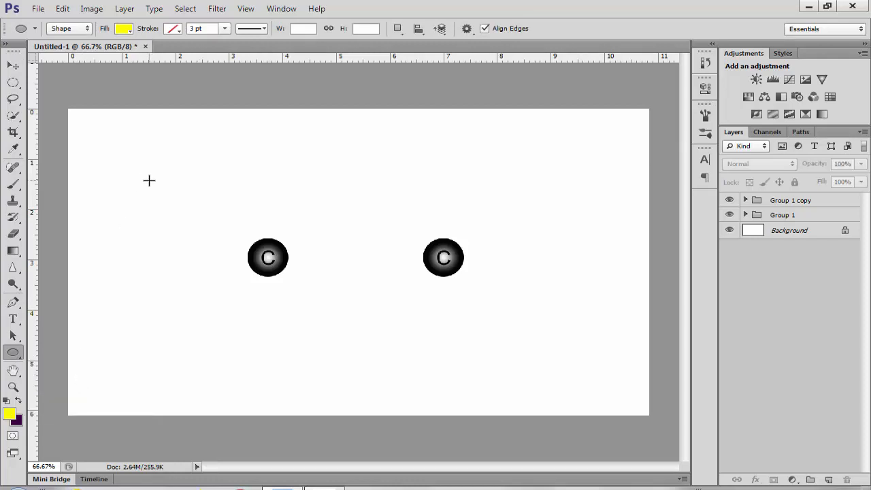
left_click_drag(165, 154, 322, 226)
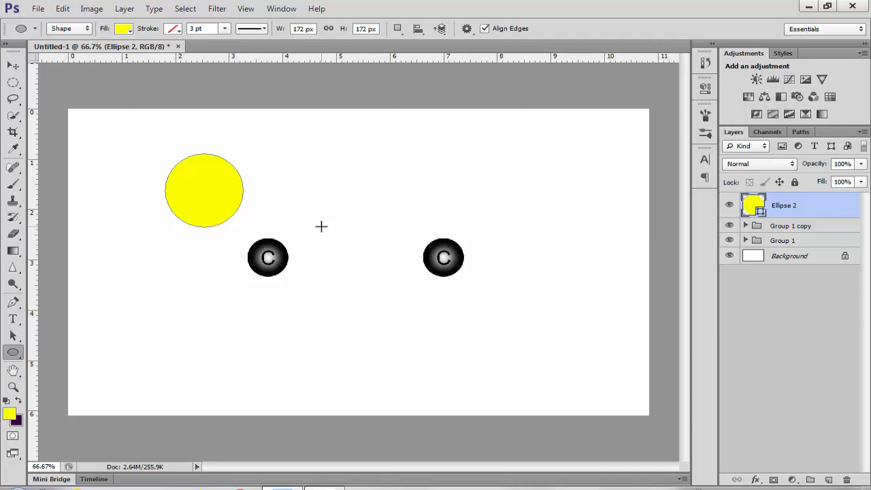
Step: Apply a Perspective transform to the yellow circle, collapsing its left side to a point for a teardrop shape
key("ctrl+plus")
key("ctrl+plus")
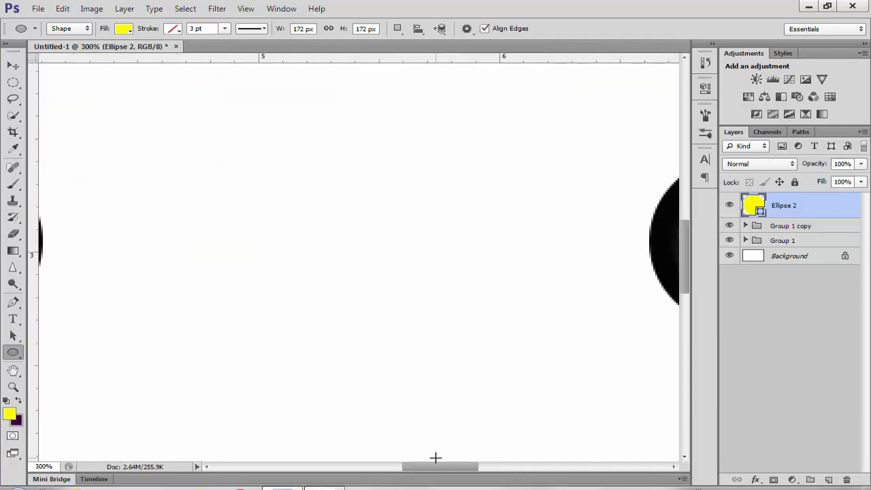
left_click_drag(439, 475, 359, 472)
left_click_drag(684, 257, 677, 196)
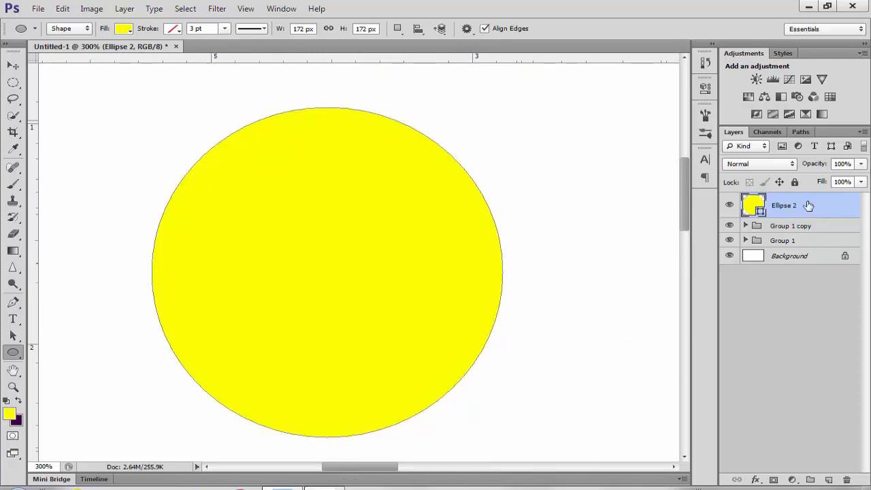
key("ctrl+t")
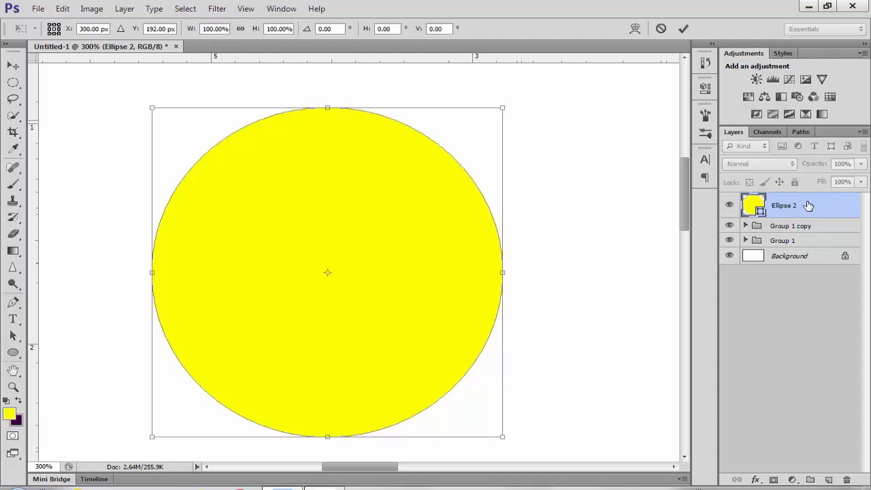
right_click(334, 246)
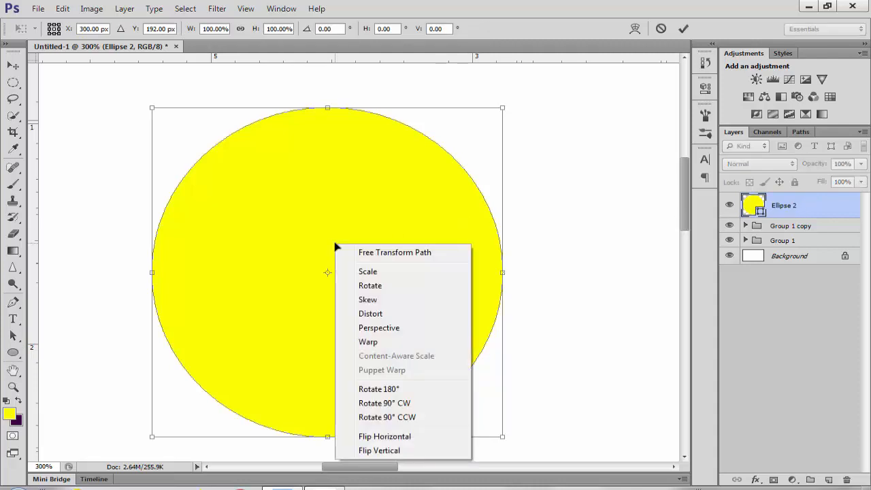
left_click(379, 328)
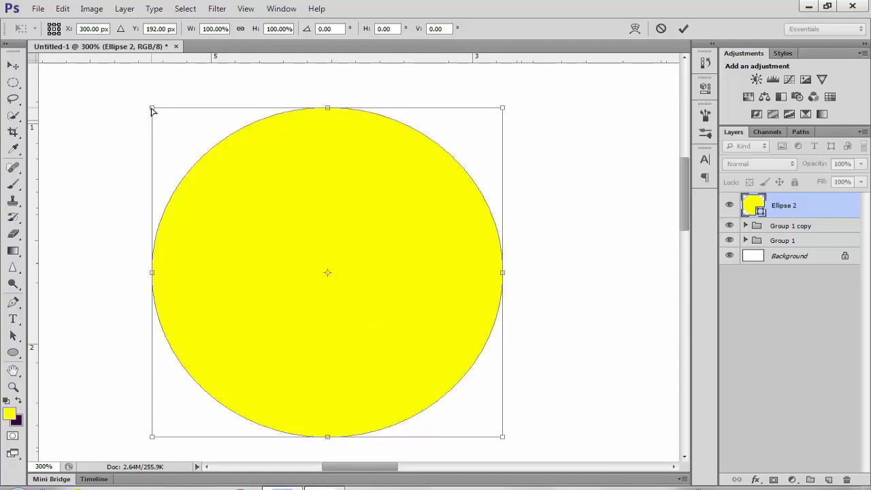
left_click_drag(152, 110, 157, 275)
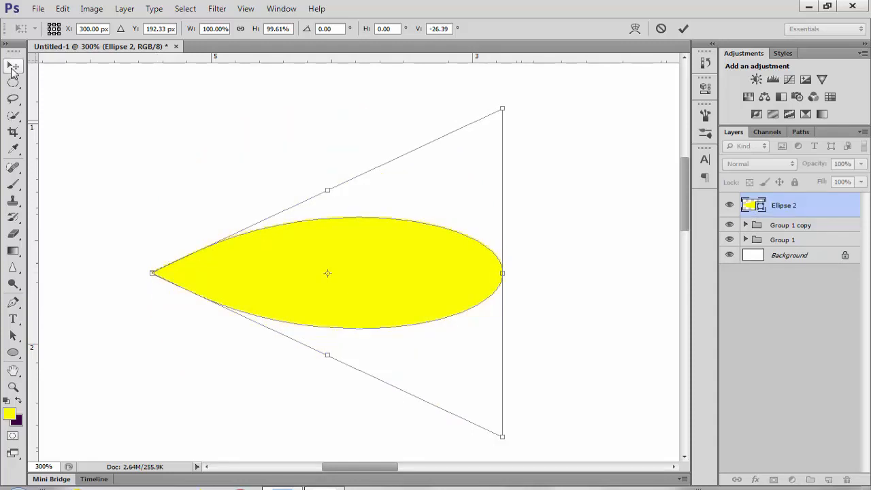
left_click(12, 70)
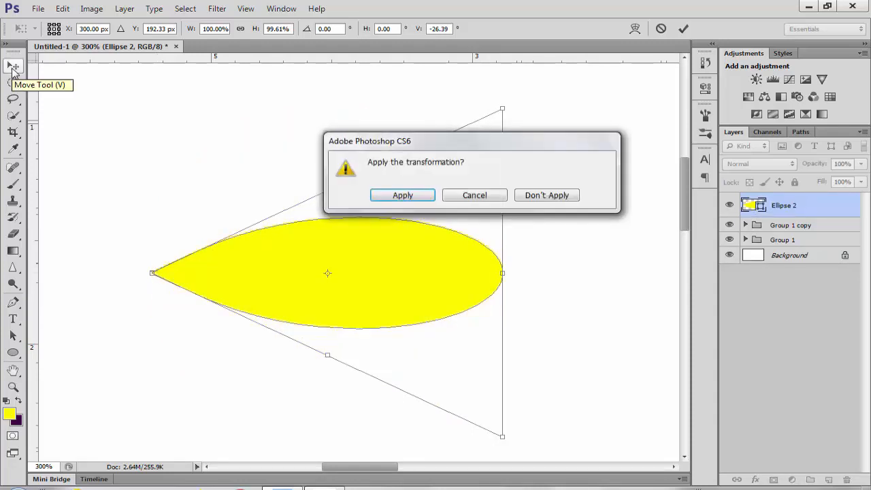
left_click(404, 195)
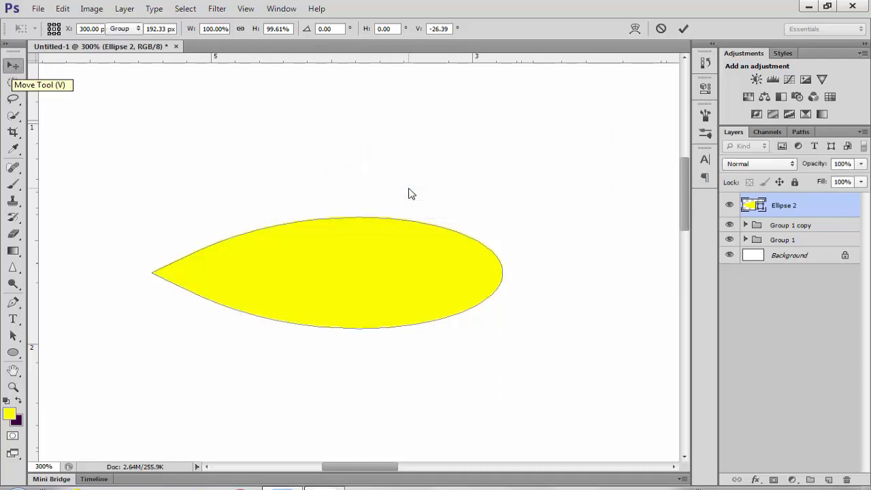
left_click(778, 315)
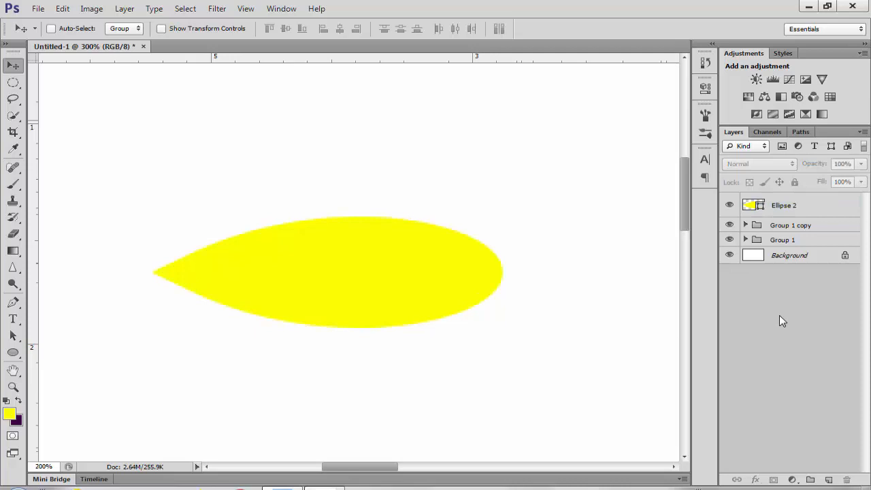
Step: Squash the yellow teardrop from its upper edge to about 65% of its height, keeping the full width
key("ctrl+minus")
key("ctrl+minus")
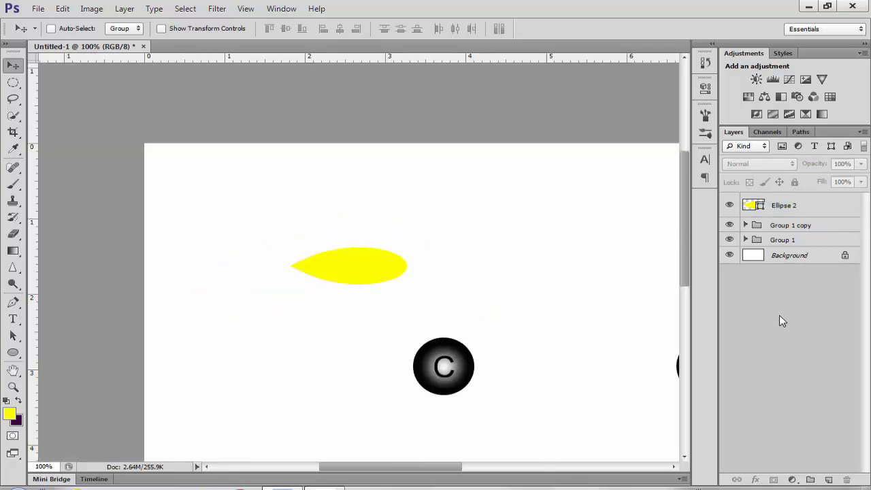
key("ctrl+plus")
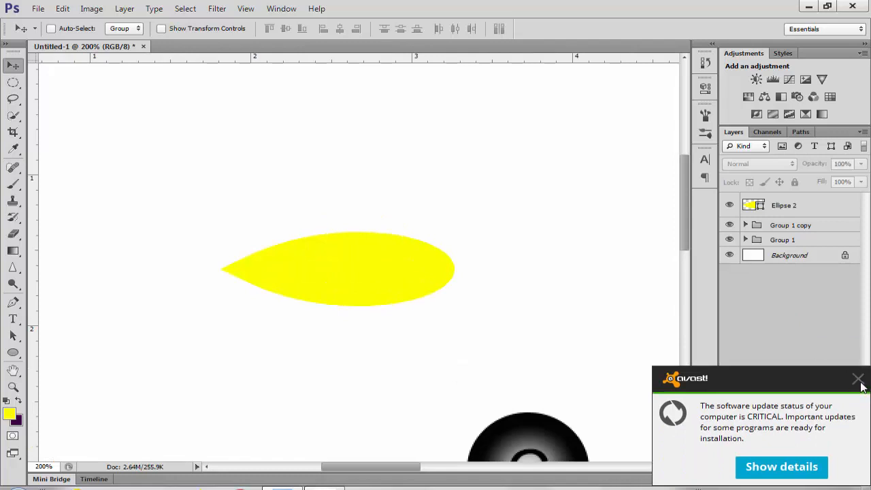
left_click(859, 383)
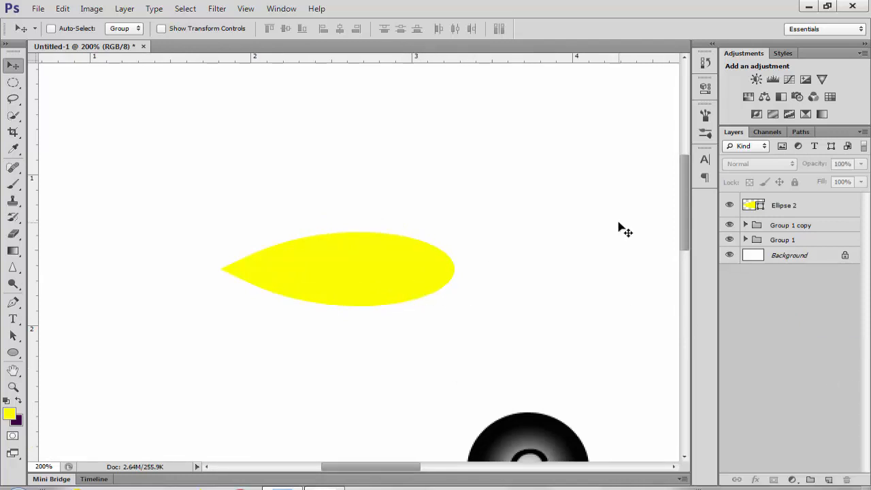
left_click(794, 210)
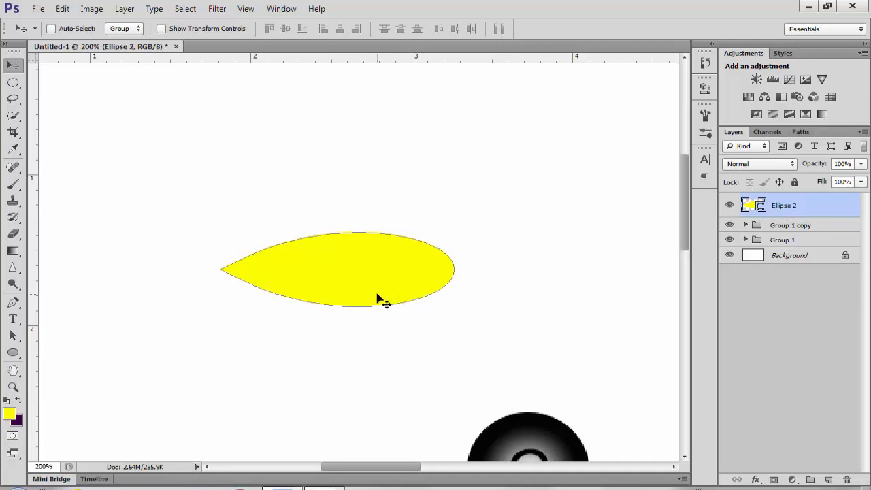
key("ctrl+t")
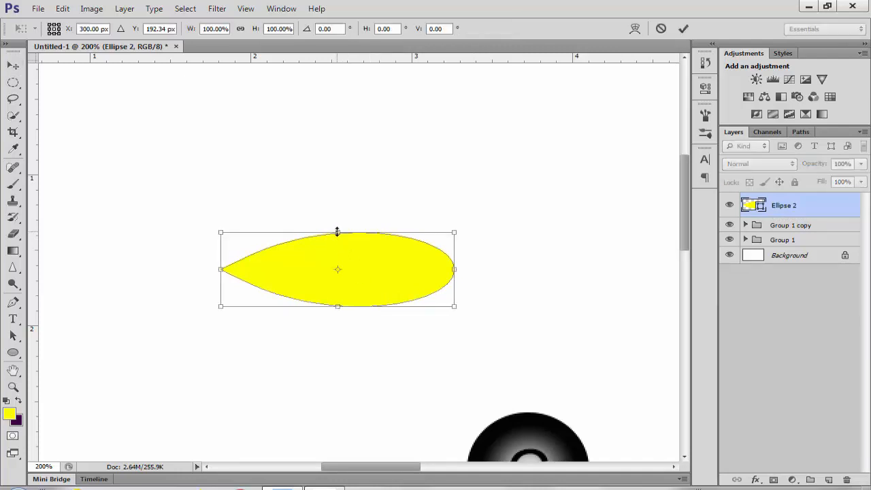
left_click_drag(337, 232, 337, 257)
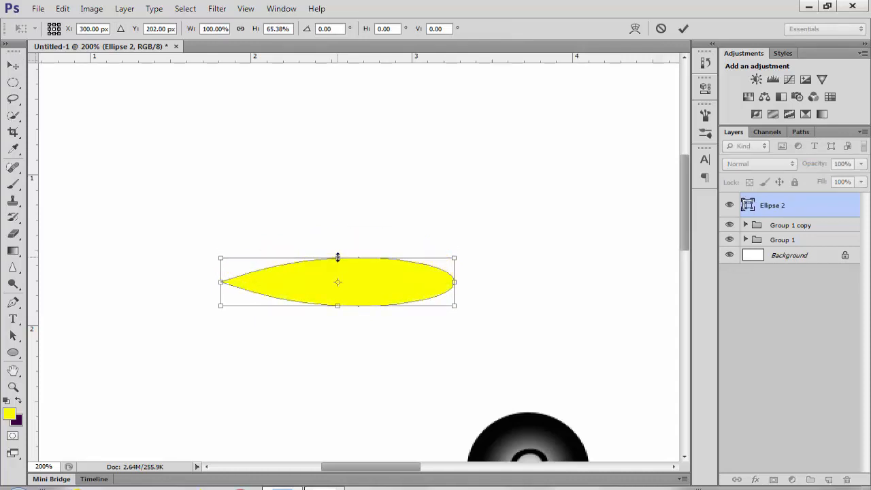
Step: Warp the teardrop's rounded right end fuller by pulling its upper and lower corners outward and slightly toward the tip
right_click(377, 288)
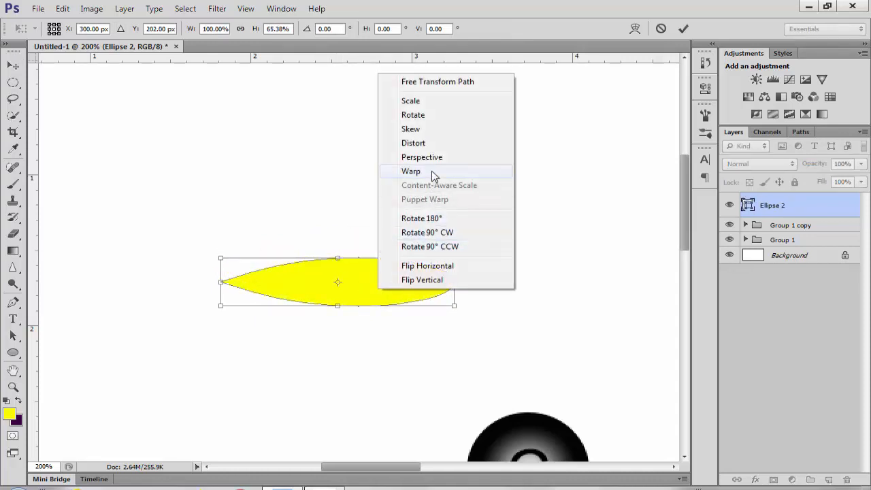
left_click(411, 172)
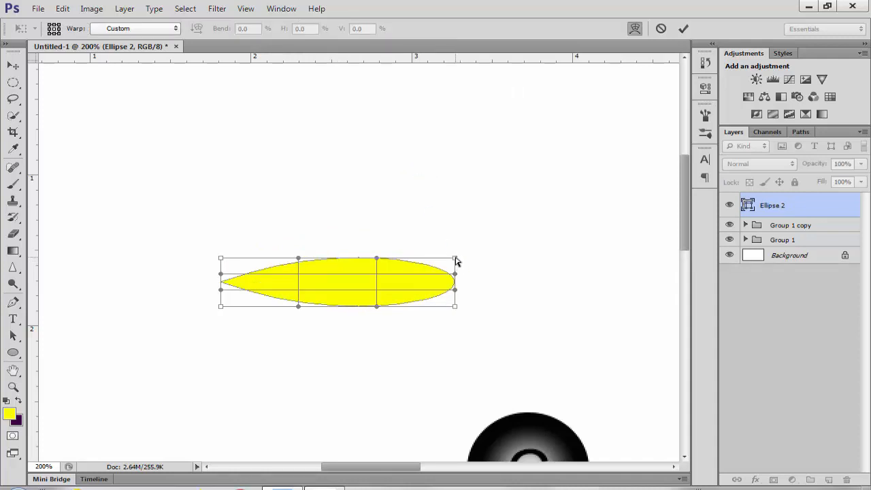
left_click_drag(455, 259, 436, 249)
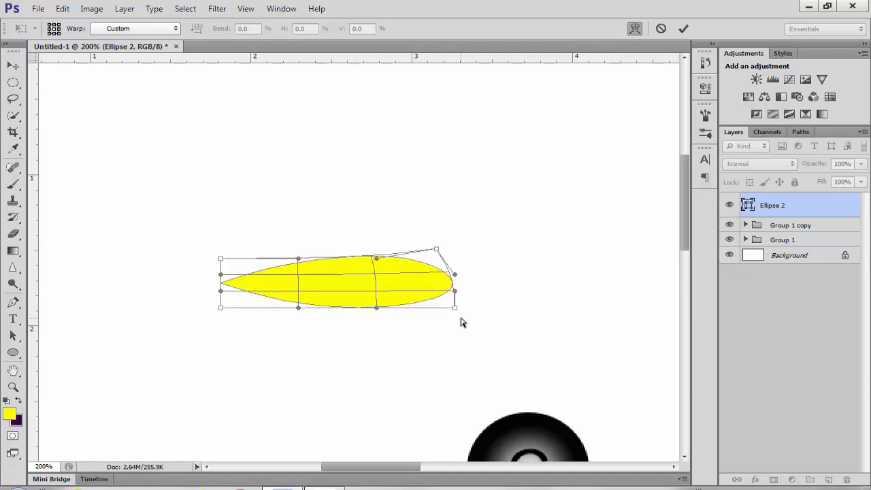
left_click_drag(455, 311, 448, 324)
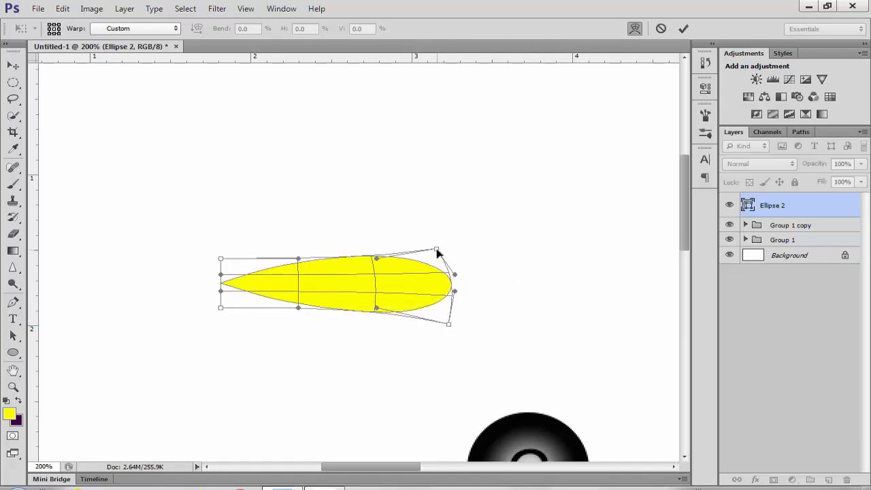
left_click_drag(436, 250, 435, 242)
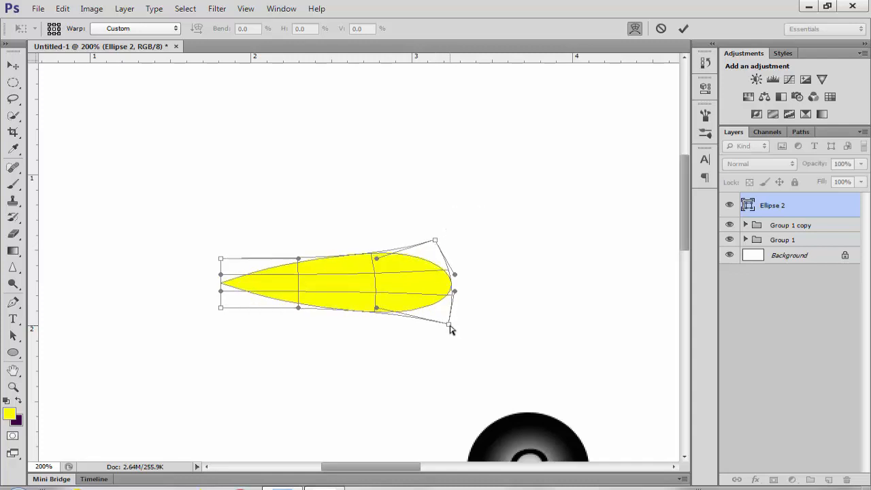
left_click_drag(450, 331, 449, 333)
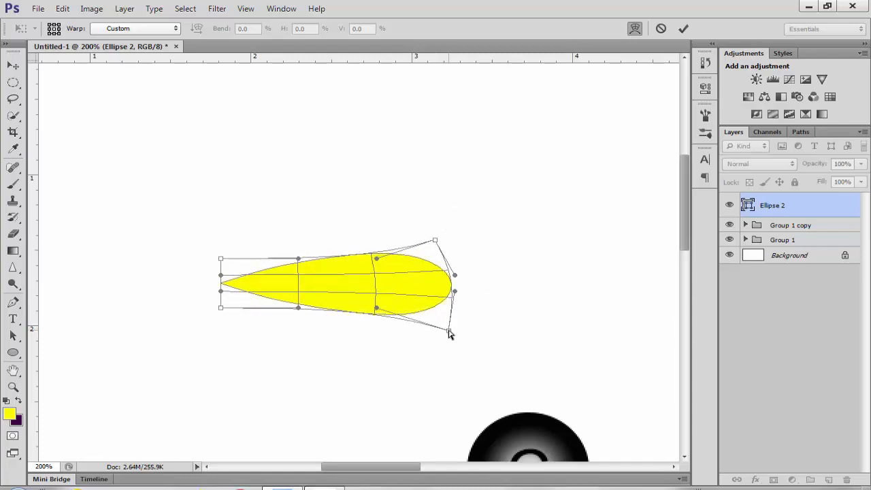
left_click_drag(443, 249, 443, 243)
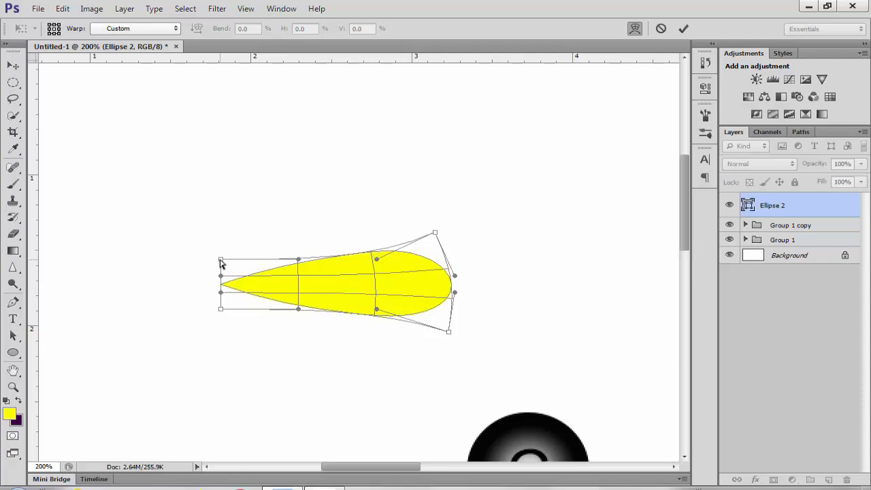
Step: Pull the two warp corners at the teardrop's pointed end inward and apply the transformation
left_click_drag(222, 261, 226, 269)
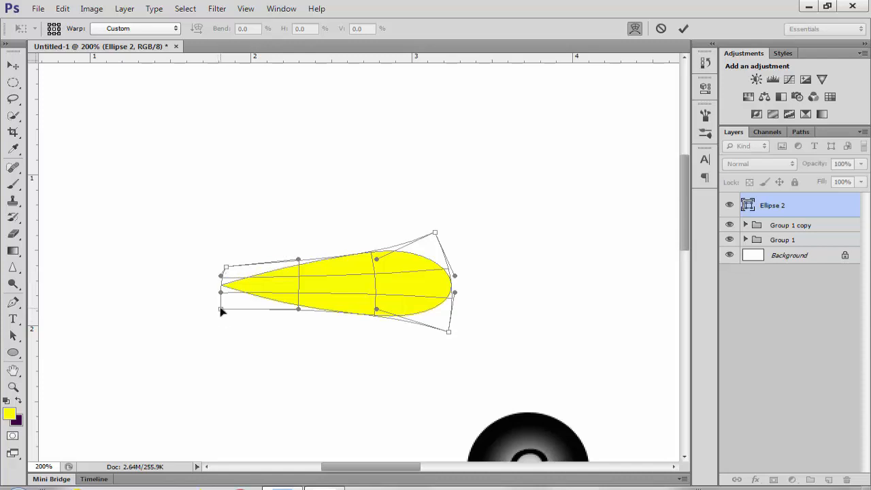
left_click_drag(221, 310, 225, 302)
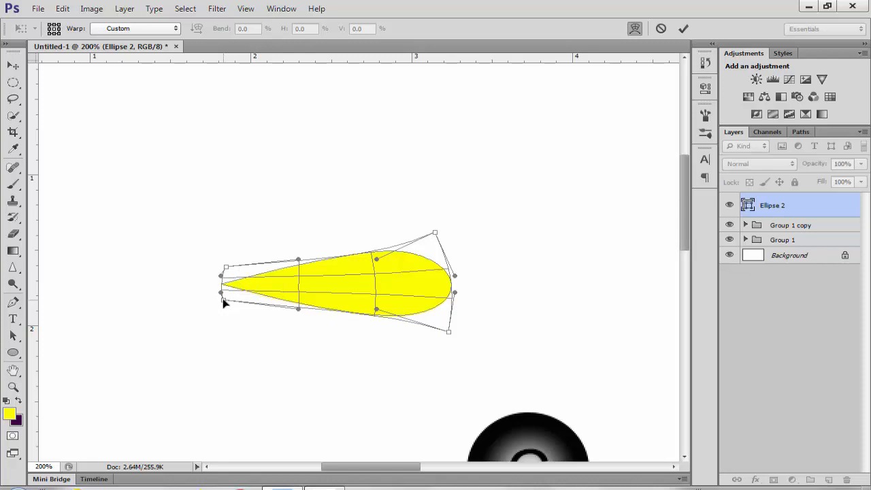
left_click(14, 67)
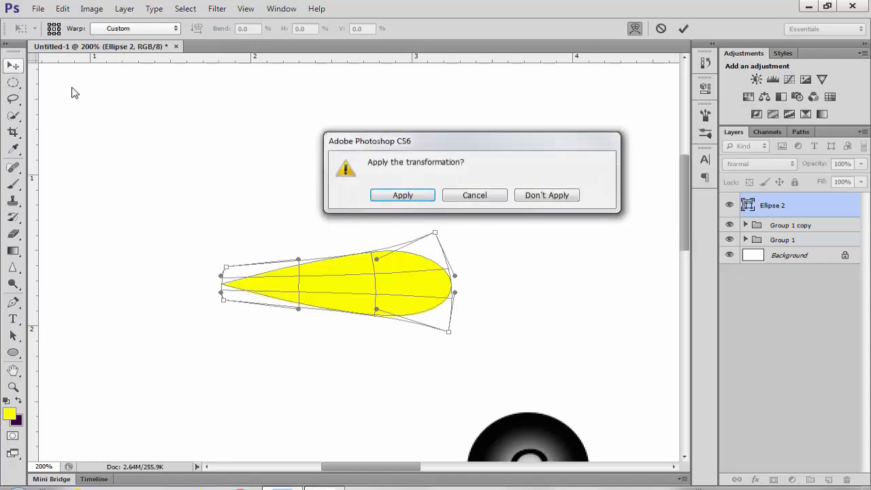
left_click(412, 198)
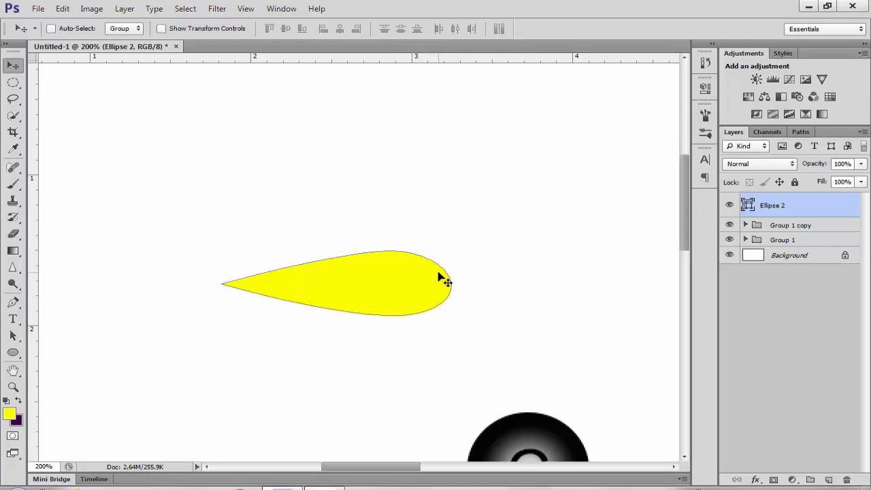
Step: Warp the teardrop again, raising the upper corner of its rounded end slightly, and apply the change
key("ctrl+t")
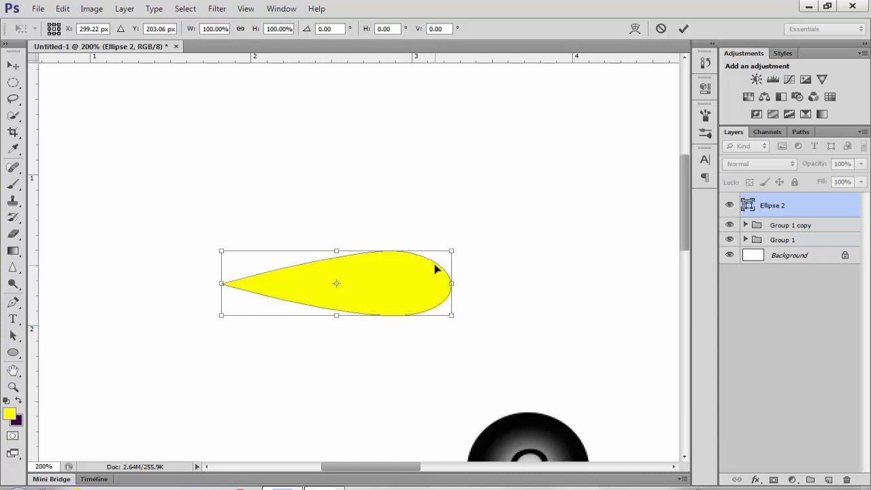
right_click(435, 269)
left_click(490, 368)
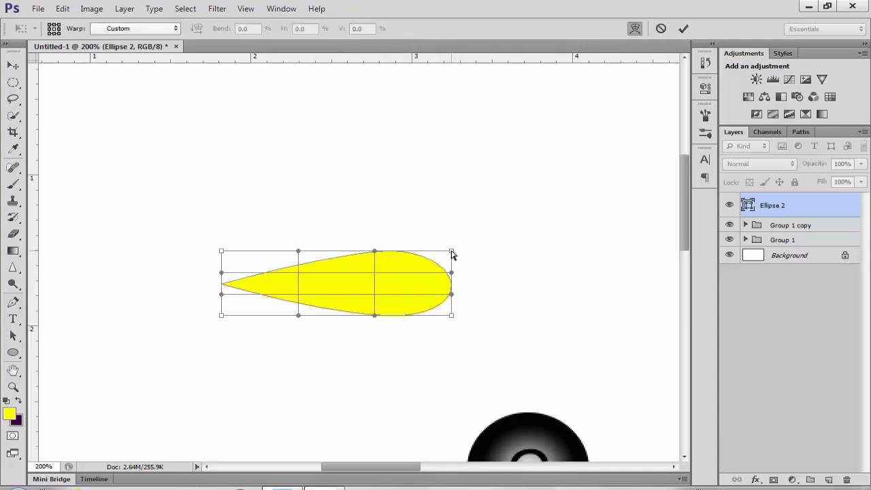
left_click_drag(452, 252, 451, 246)
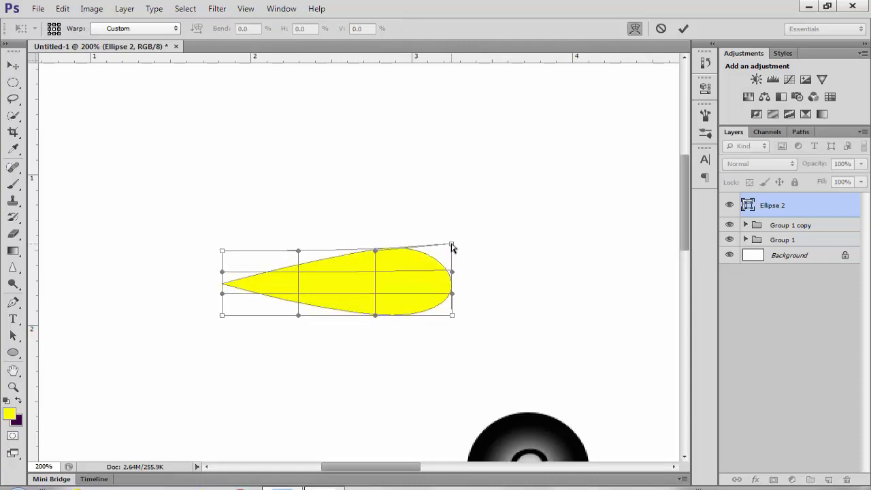
left_click(13, 65)
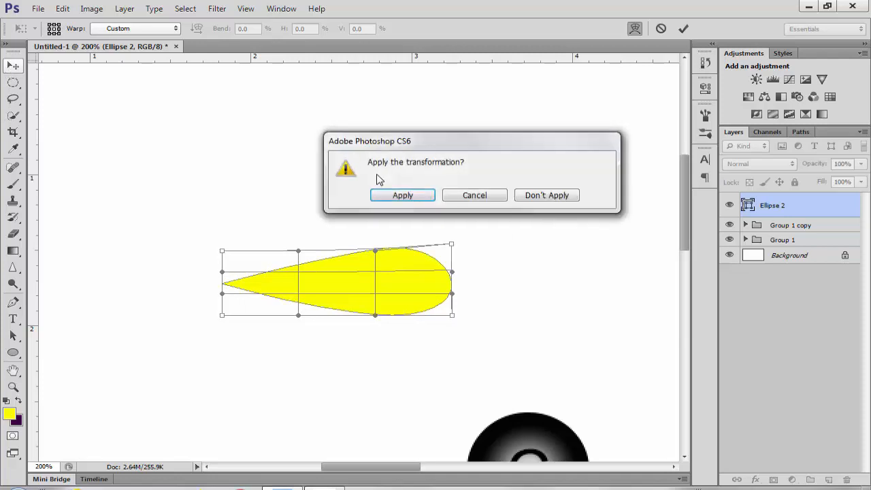
left_click(422, 197)
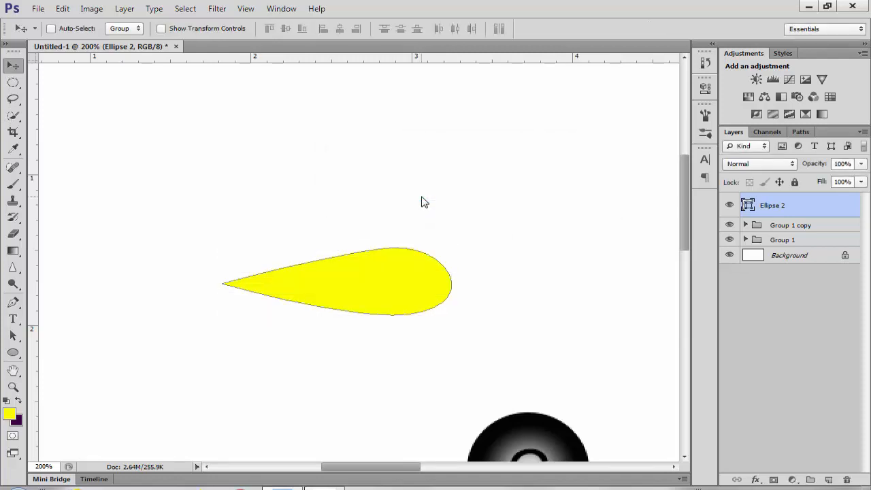
Step: Warp the yellow teardrop again, pulling the lower handle on its rounded end slightly inward, and apply the transformation
key("ctrl+t")
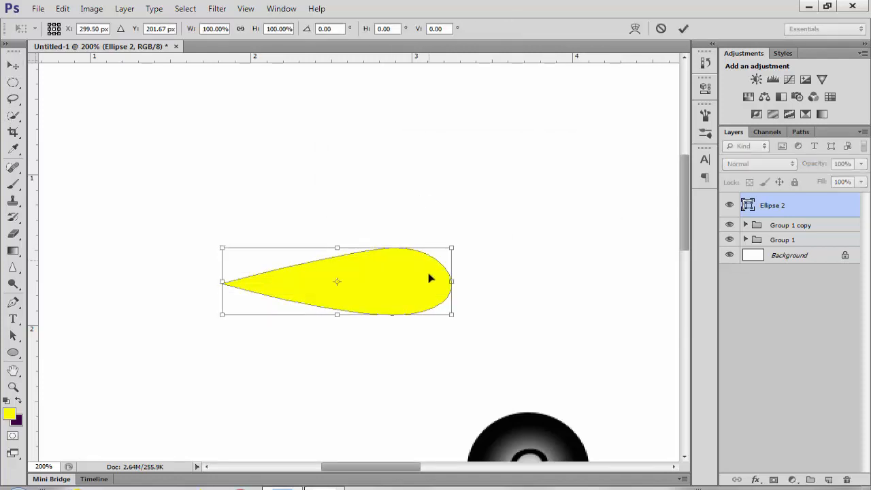
right_click(429, 280)
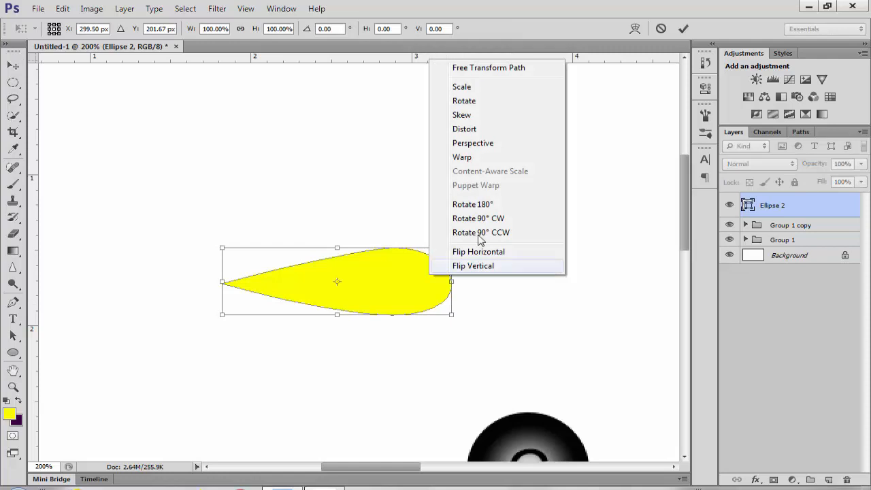
left_click(477, 159)
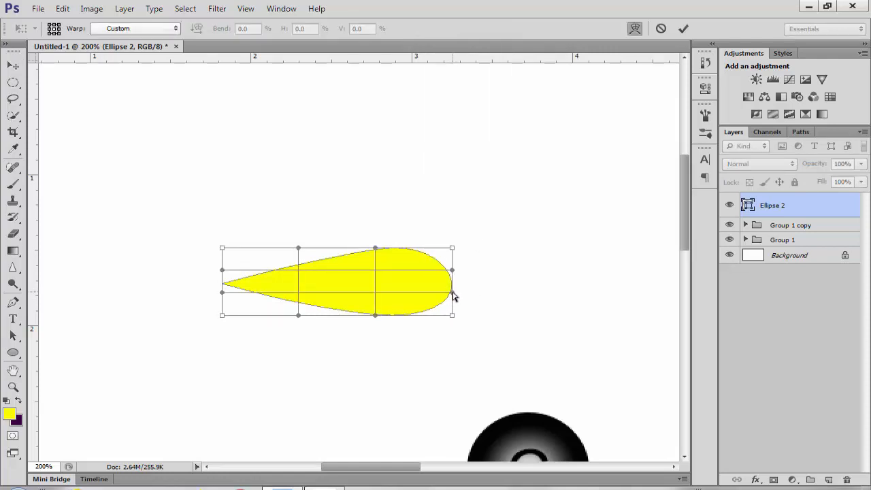
left_click_drag(453, 296, 449, 292)
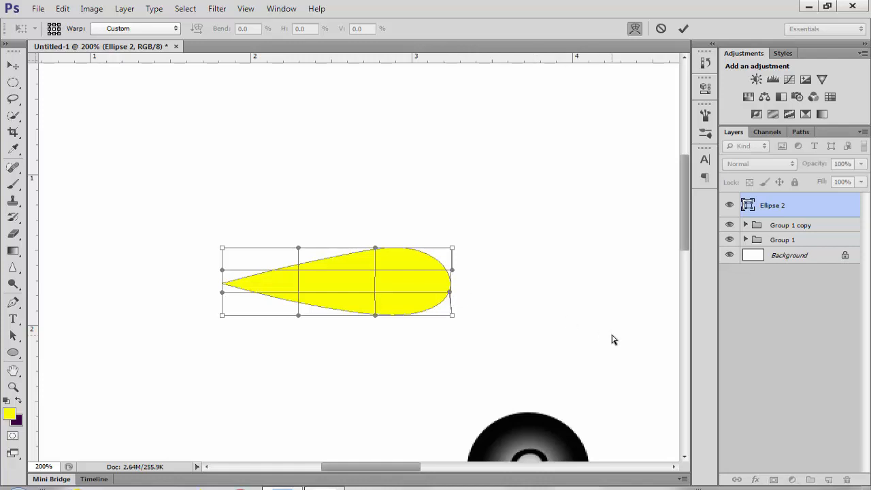
left_click(13, 65)
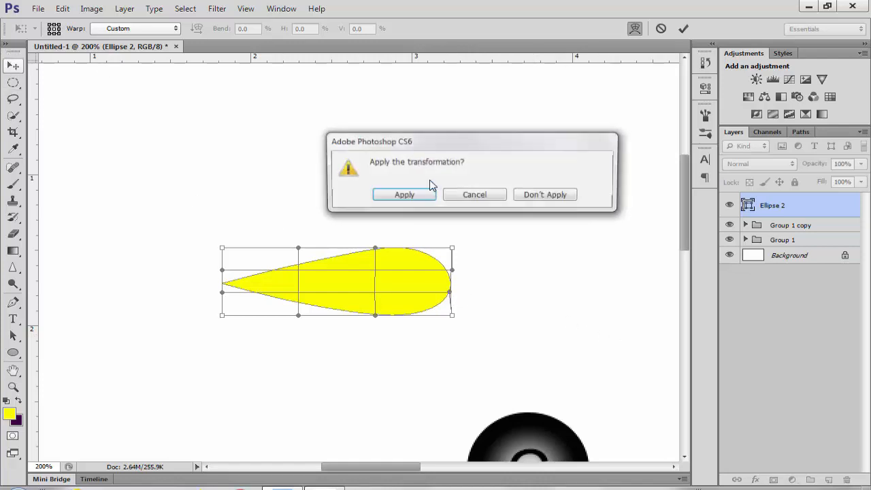
left_click(400, 193)
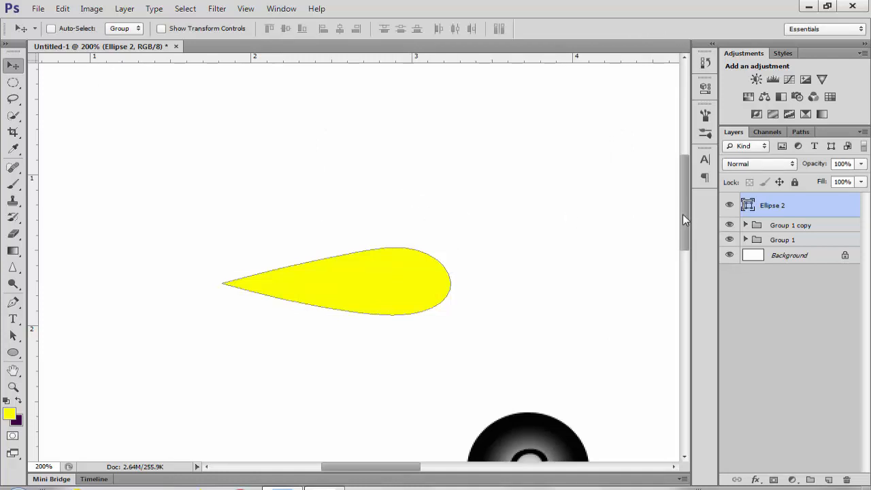
Step: Move the teardrop between the carbon balls so its pointed tip touches the left ball's right edge, nudged slightly down
scroll(683, 214, "up", 1)
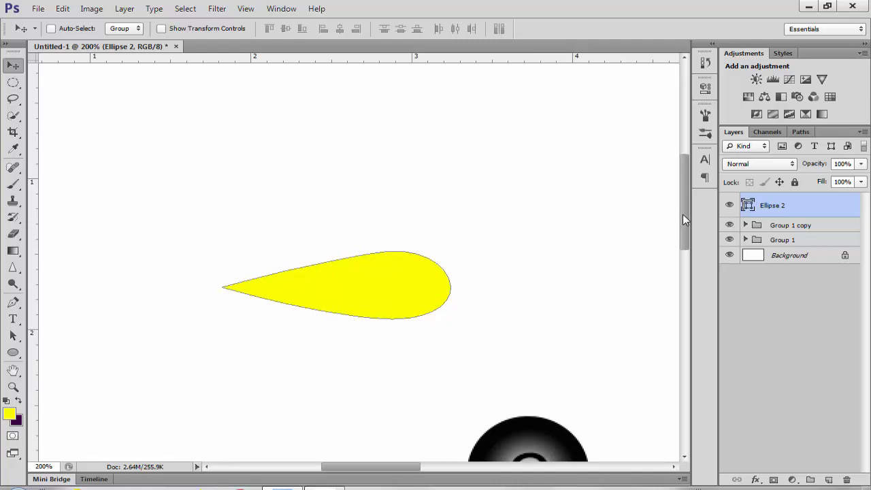
key("ctrl+minus")
key("ctrl+minus")
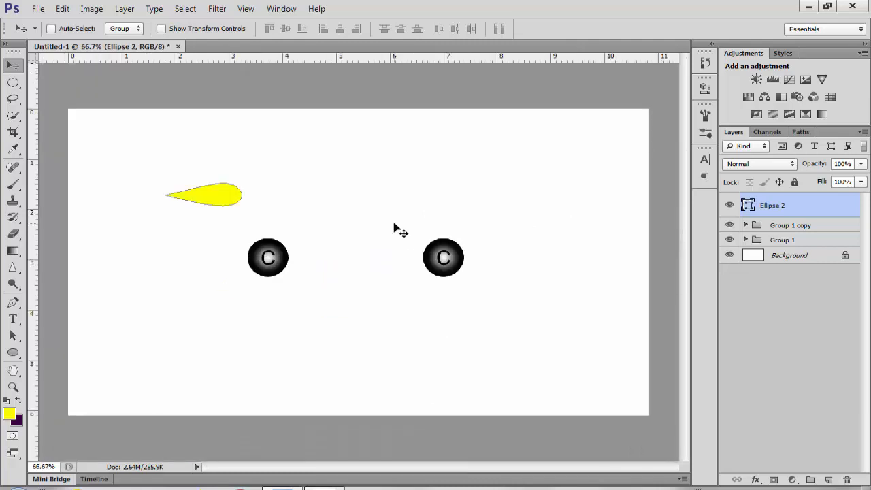
left_click_drag(206, 198, 327, 264)
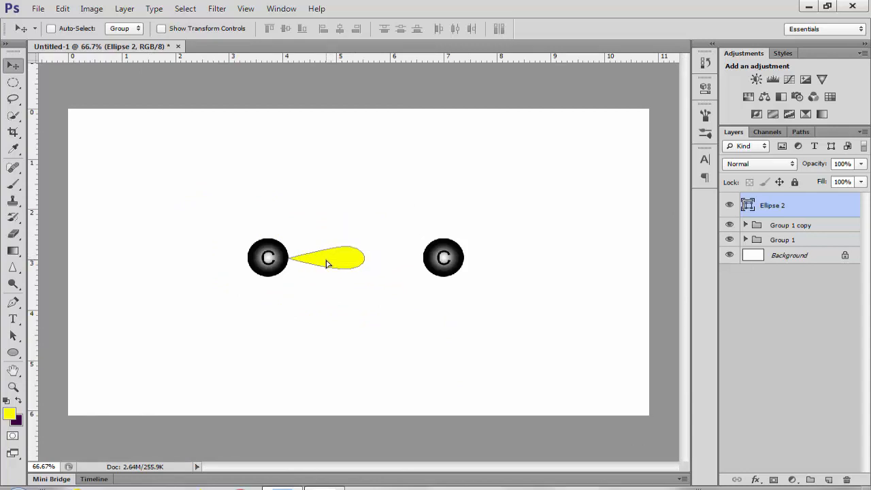
key("Down")
key("Down")
key("Down")
key("Down")
Step: Change the teardrop's fill colour to blue 0284fe
double_click(748, 206)
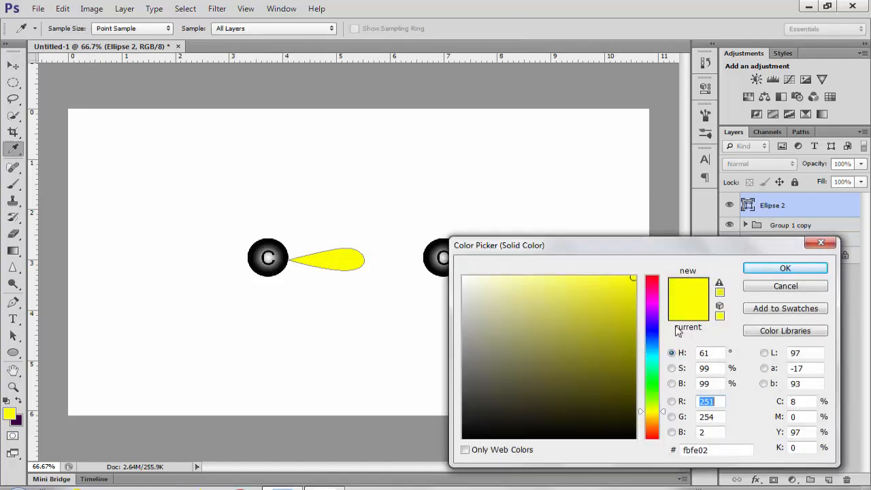
left_click(655, 344)
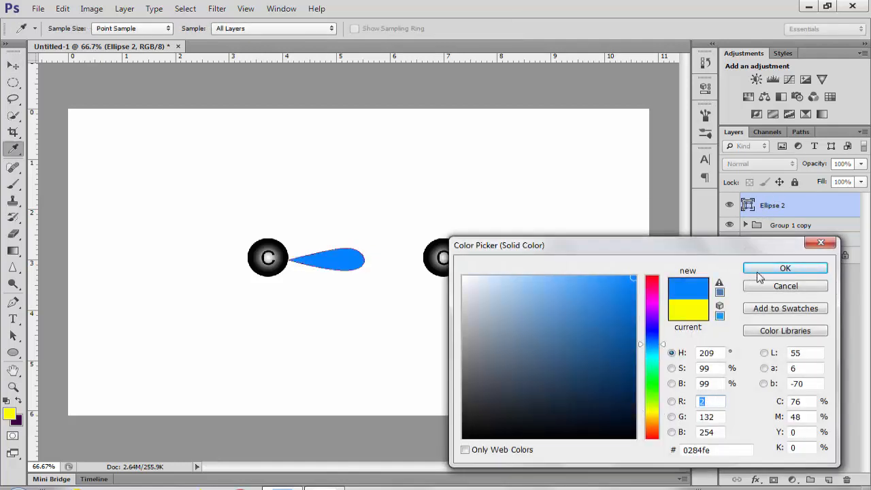
left_click(784, 268)
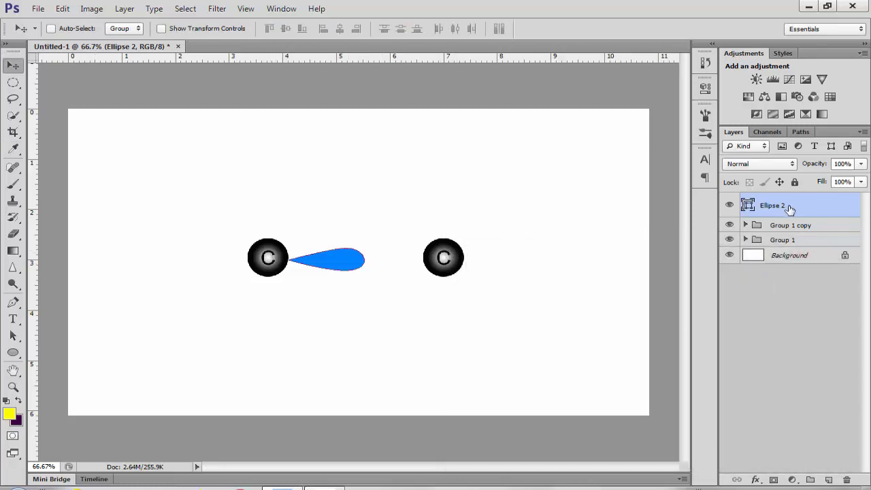
Step: Duplicate the blue teardrop layer and flip the copy horizontally
key("ctrl+j")
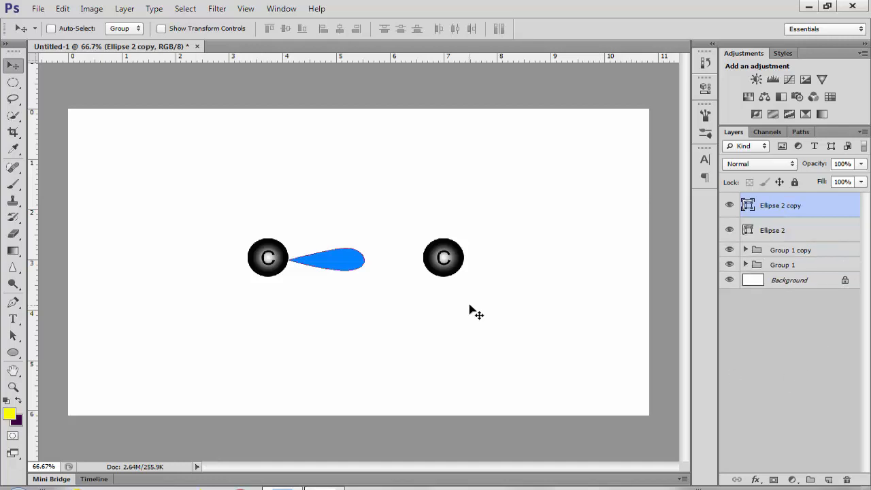
key("ctrl+t")
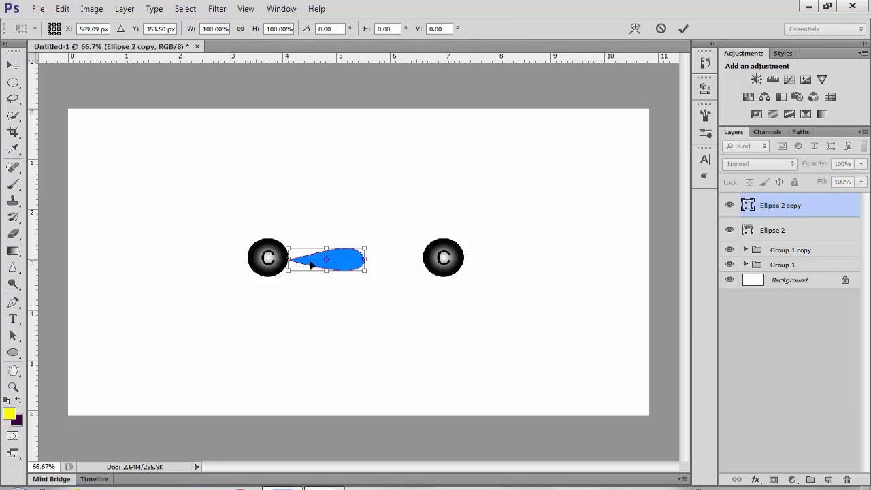
right_click(340, 264)
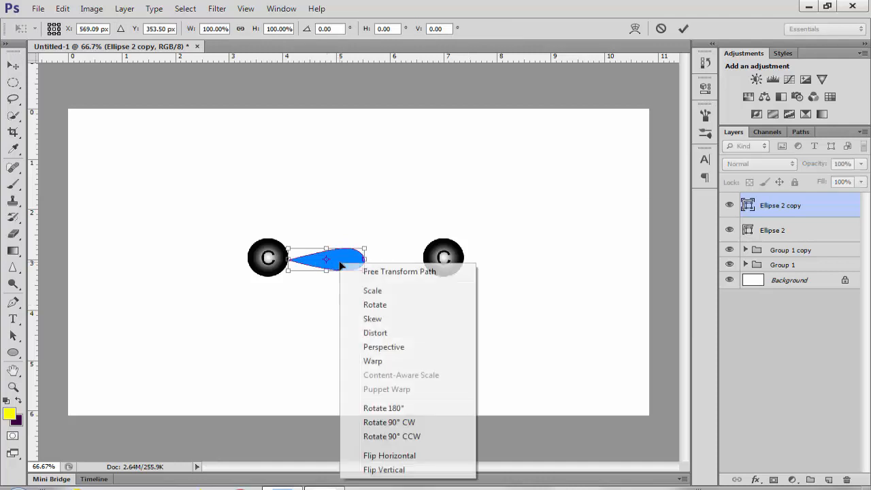
left_click(395, 455)
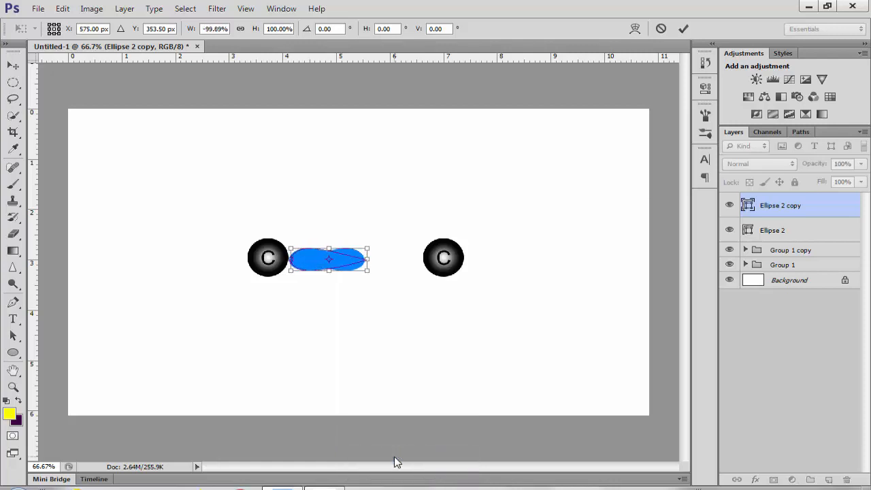
Step: Shift the mirrored teardrop right until its tip meets the right carbon ball, apply the transformation and fine-tune its position
key("shift+Right")
key("shift+Right")
key("shift+Right")
key("shift+Right")
key("shift+Right")
key("shift+Right")
key("shift+Right")
key("shift+Right")
key("shift+Right")
key("shift+Right")
key("shift+Right")
key("shift+Right")
key("shift+Right")
key("shift+Right")
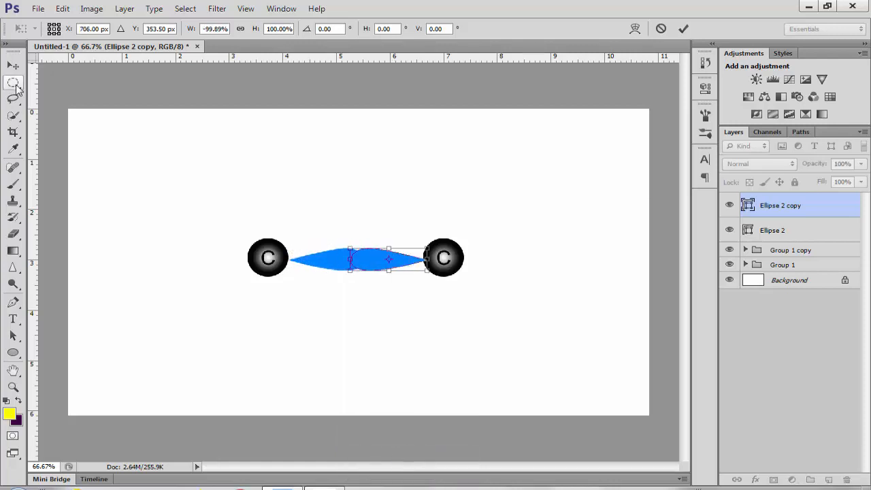
left_click(12, 66)
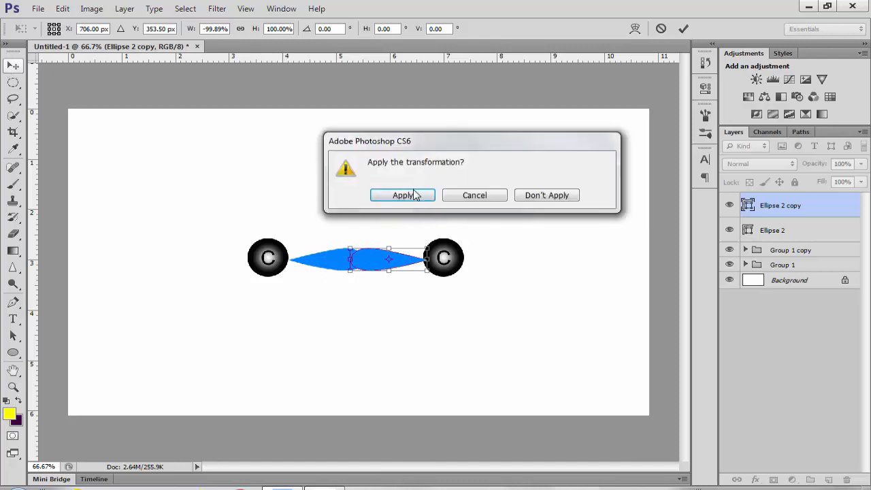
left_click(415, 194)
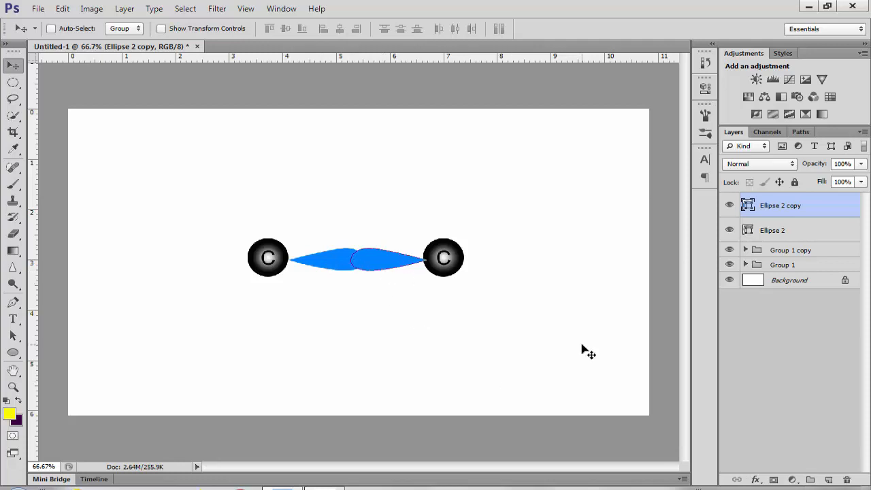
right_click(403, 264)
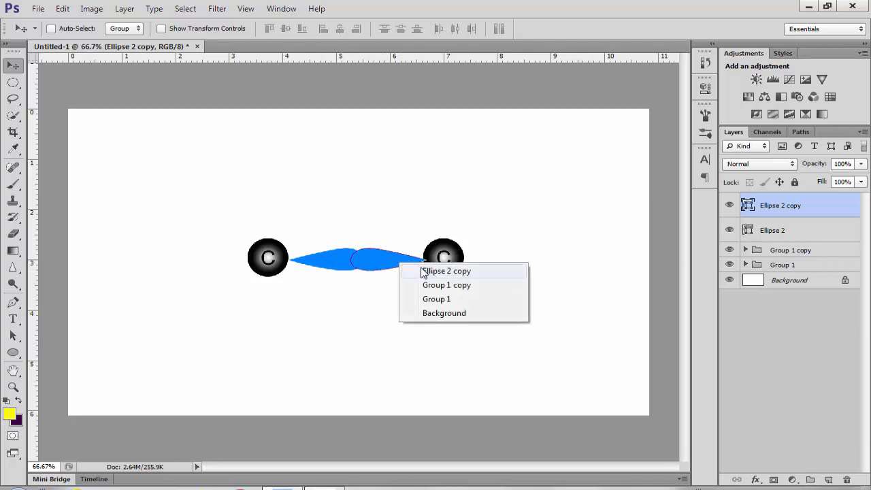
left_click(424, 272)
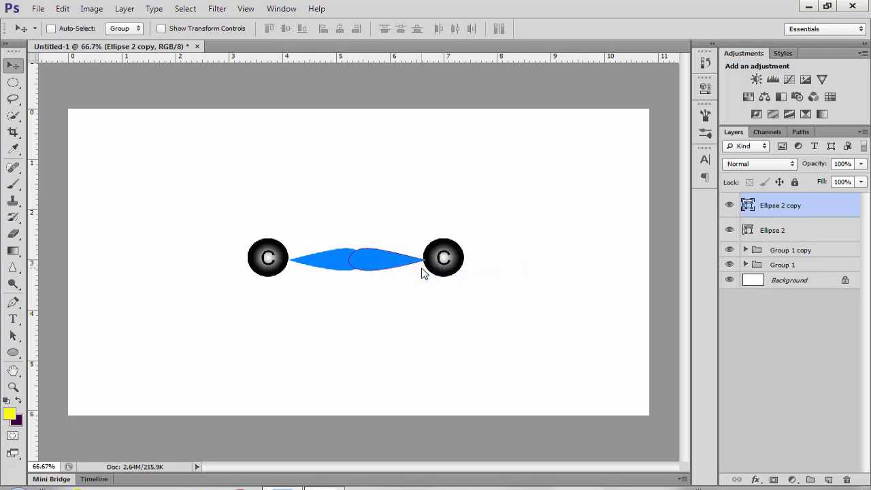
Step: Add a gradient overlay to the mirrored teardrop, running from the other teardrop's blue 0284fe to white, with the blue stop at 80%
left_click(755, 479)
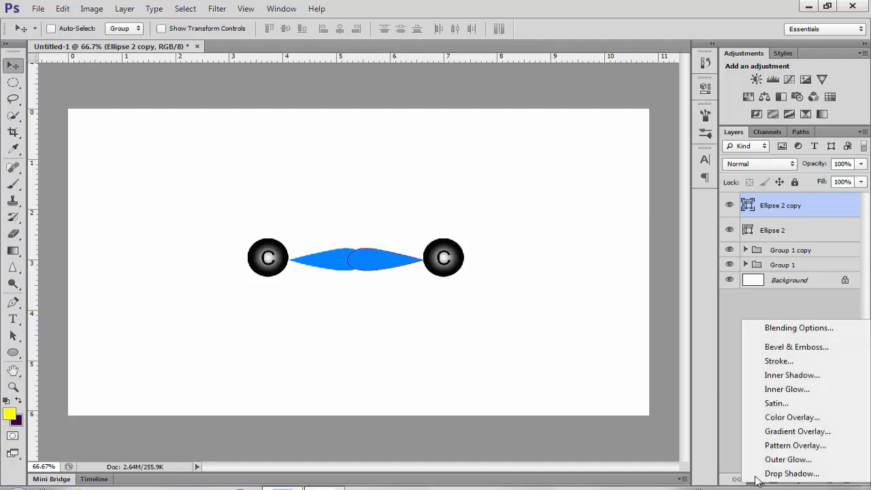
left_click(793, 431)
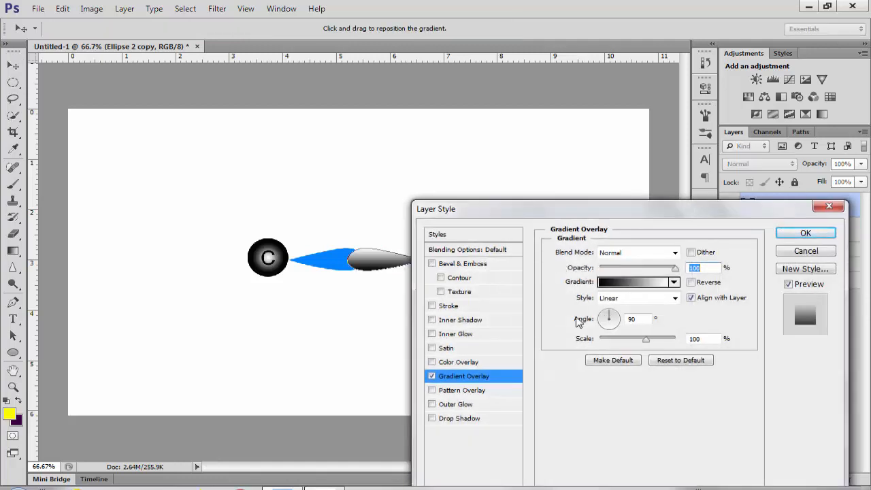
left_click(636, 282)
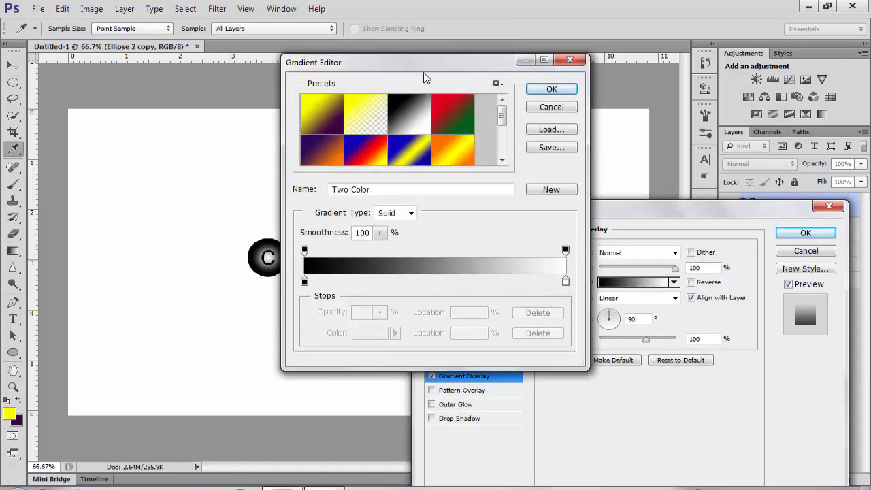
left_click_drag(423, 73, 613, 83)
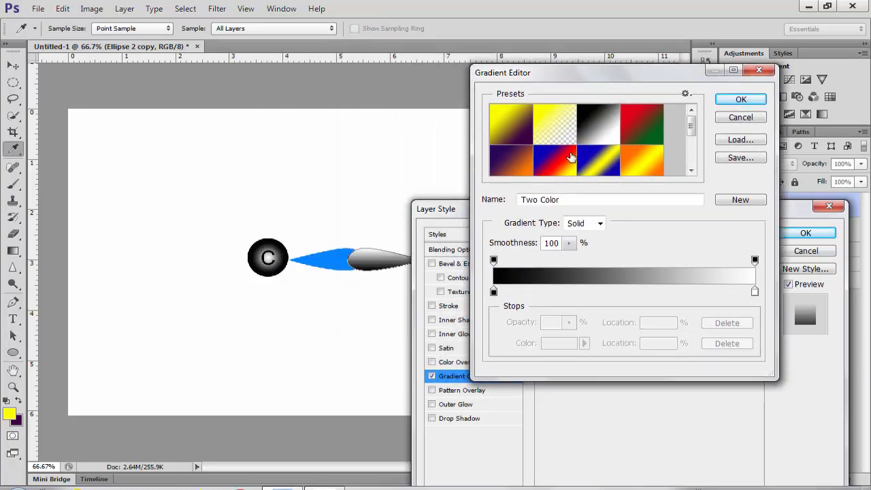
left_click(493, 291)
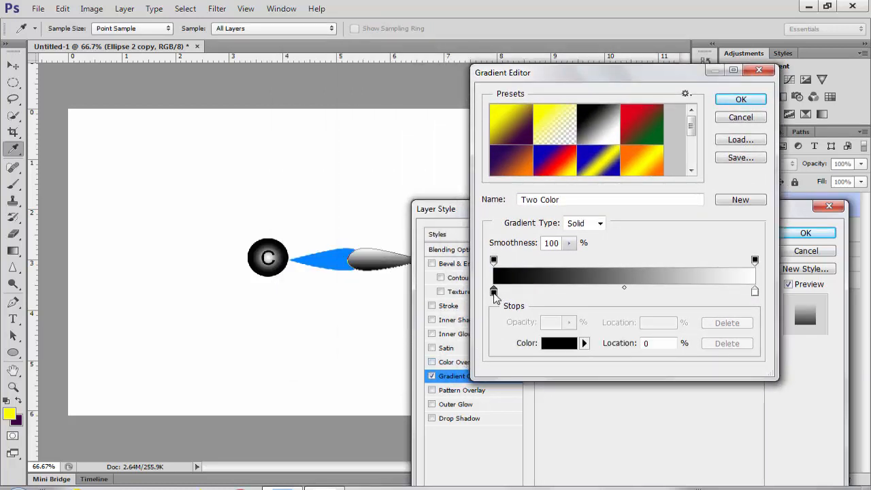
double_click(493, 292)
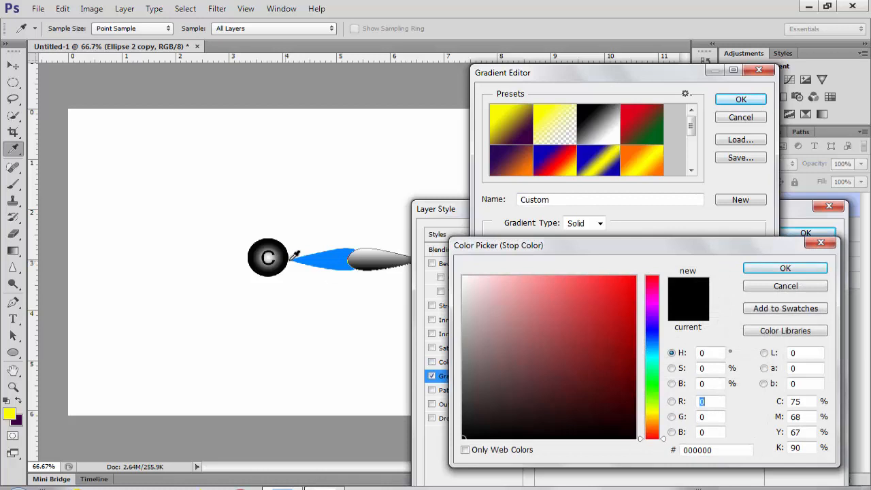
left_click(325, 258)
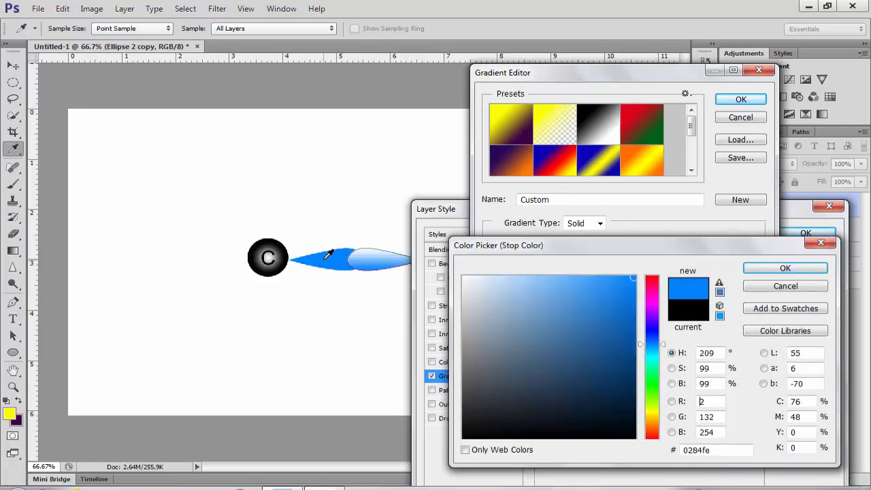
left_click(785, 269)
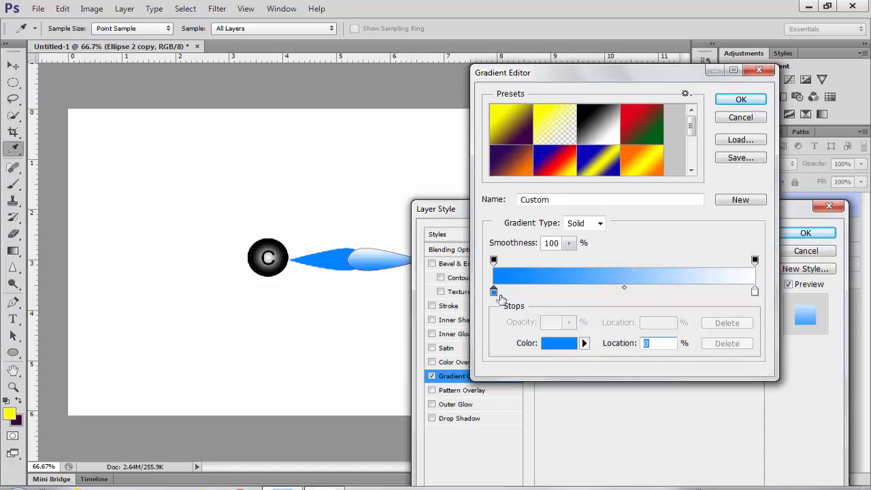
left_click_drag(493, 293, 705, 316)
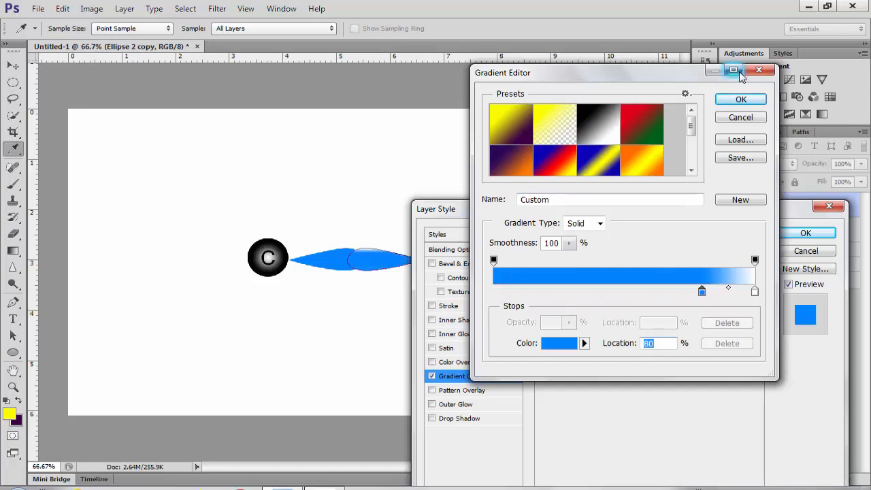
left_click(741, 100)
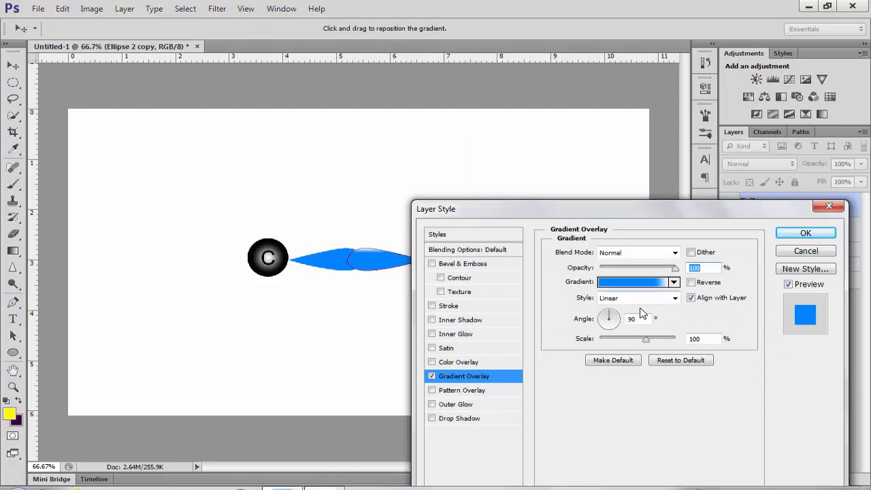
Step: Set the gradient overlay's angle to 180° so the white falls on the teardrop's rounded end
left_click(619, 317)
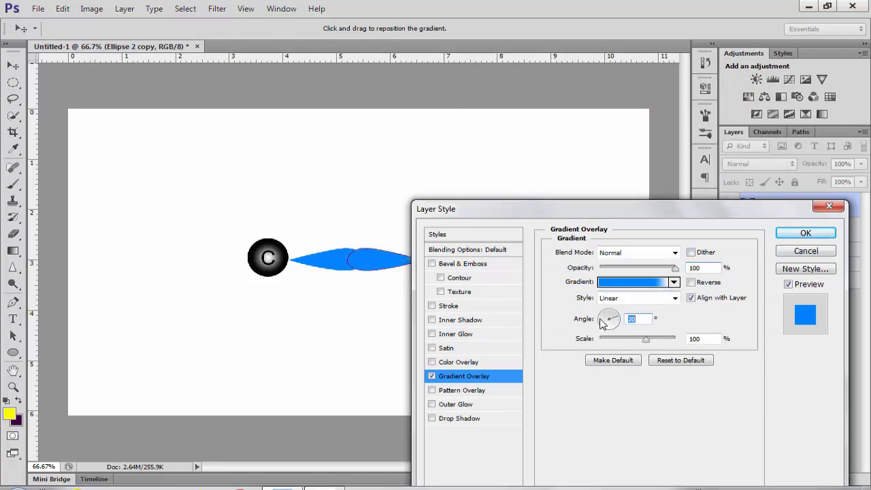
left_click(601, 323)
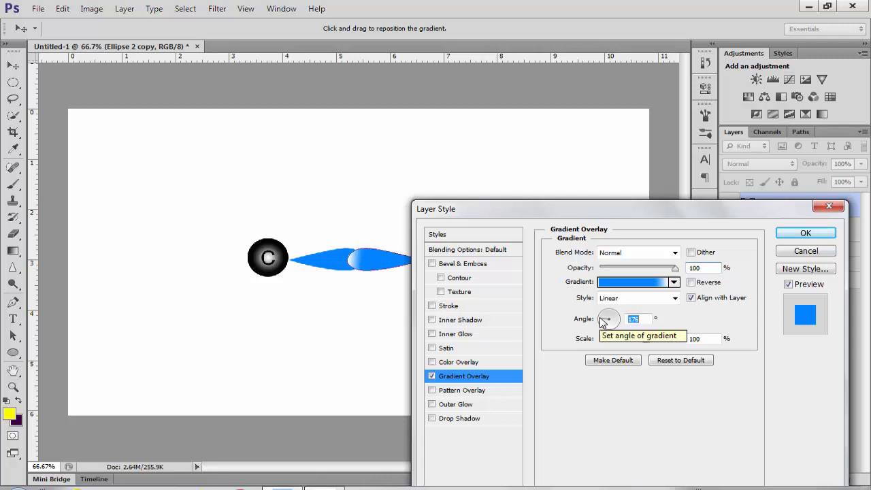
left_click(602, 319)
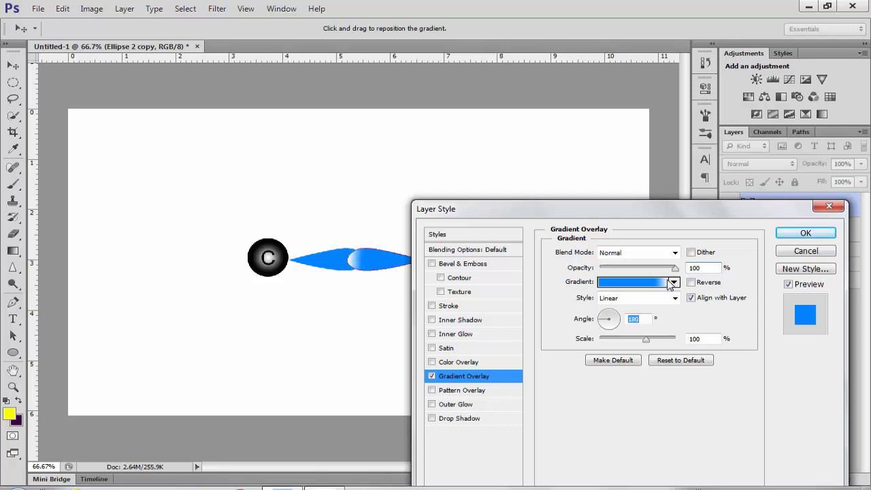
Step: Move the blue stop of the mirrored teardrop's gradient overlay to 72% and apply the layer style
left_click(653, 282)
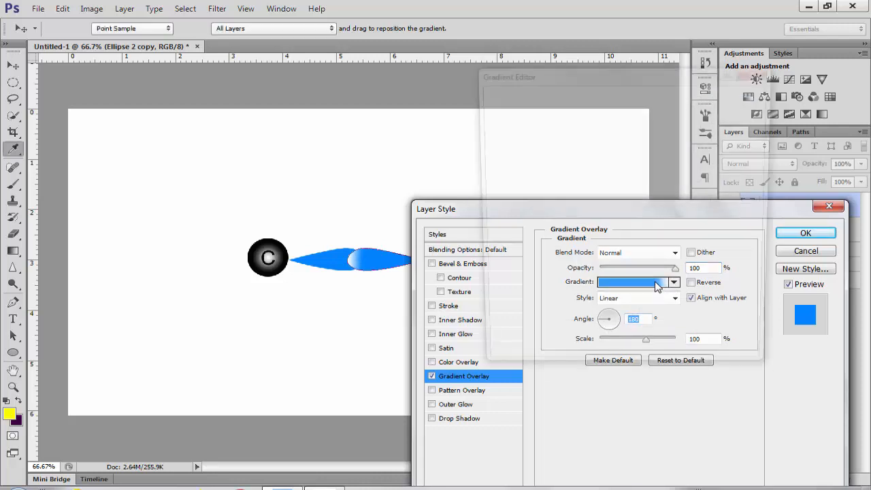
left_click_drag(702, 292, 682, 292)
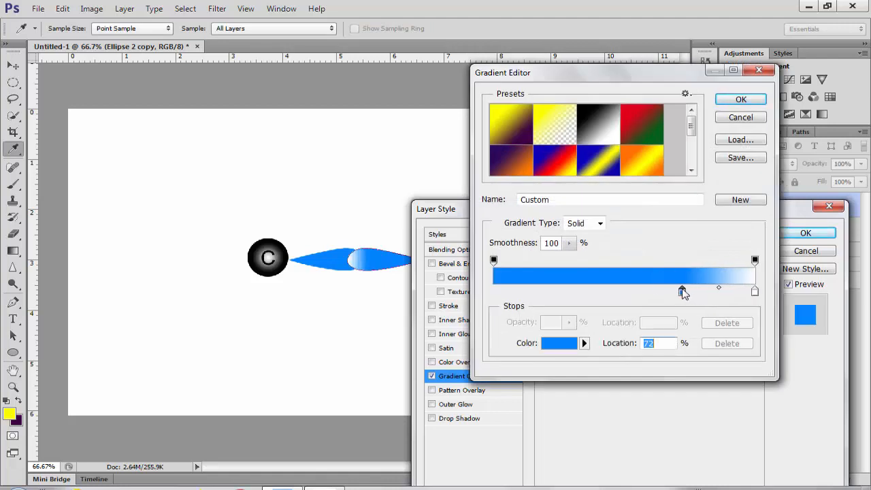
left_click(740, 99)
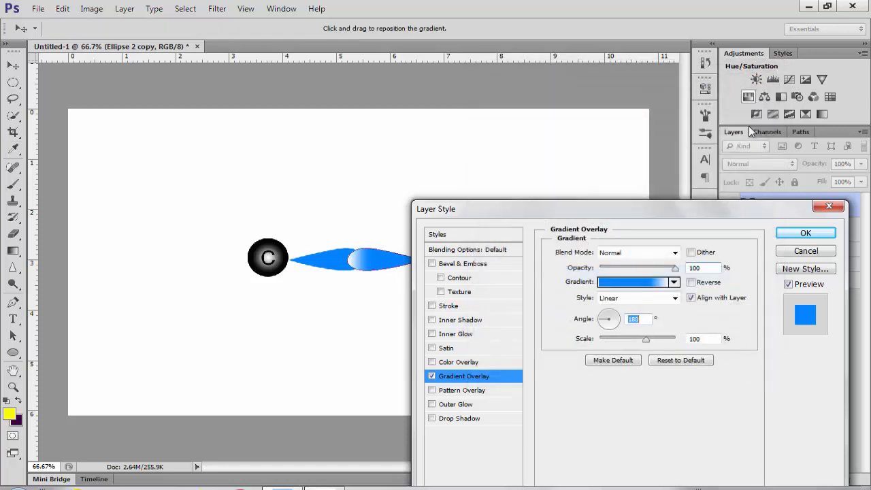
left_click(801, 234)
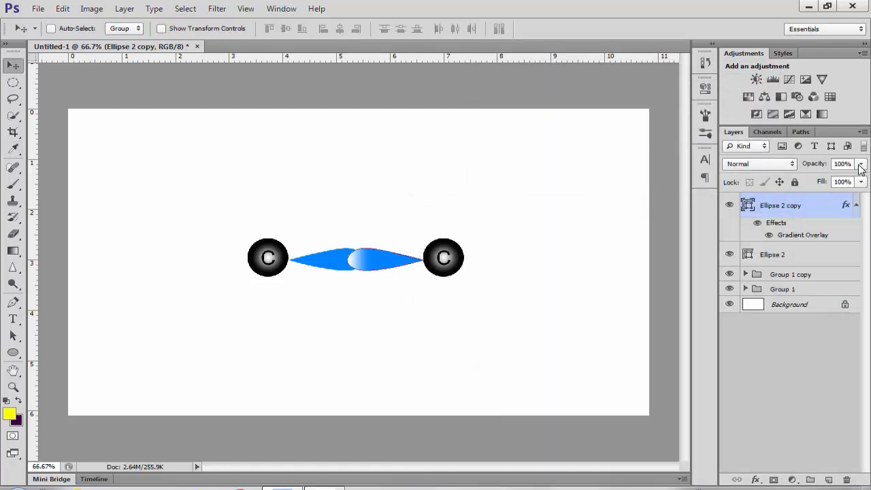
Step: Set the mirrored teardrop layer's opacity to 85% and inspect where the two teardrops overlap
left_click(860, 164)
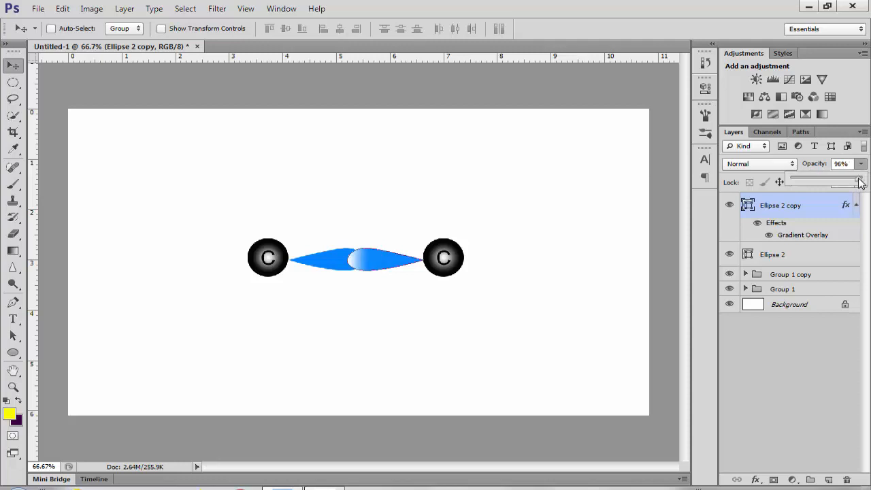
left_click_drag(860, 181, 853, 181)
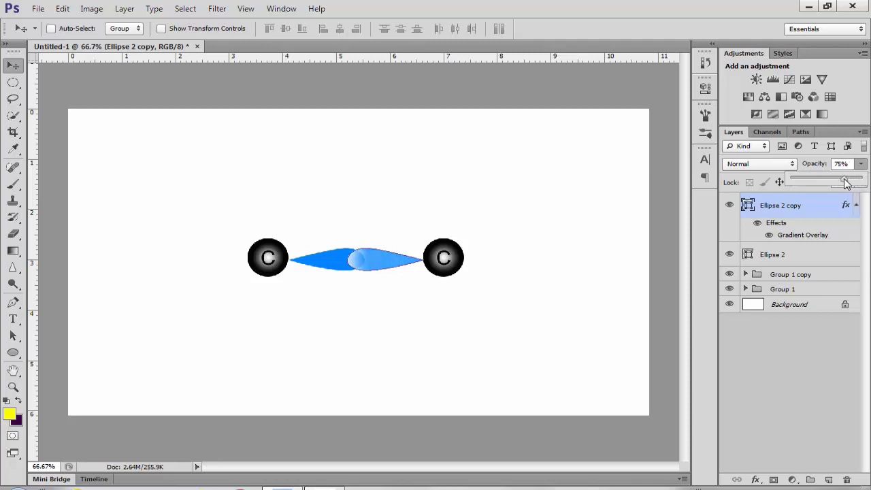
left_click(780, 399)
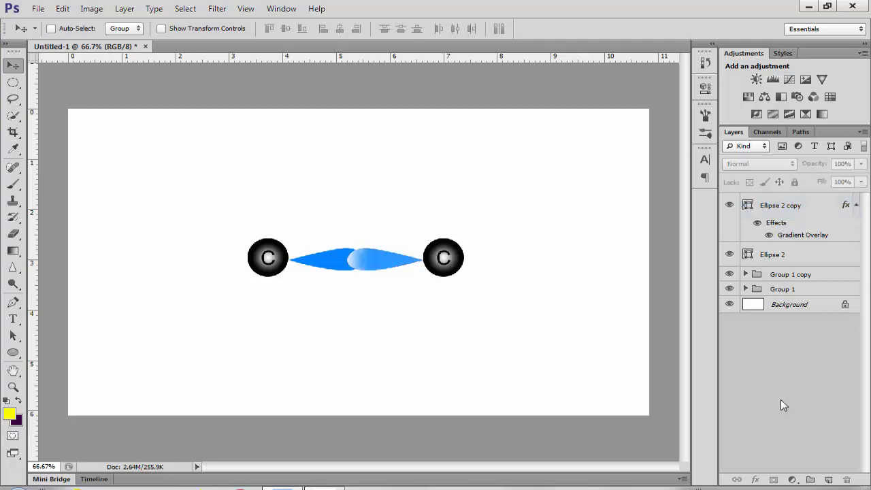
key("ctrl+plus")
key("ctrl+plus")
key("ctrl+plus")
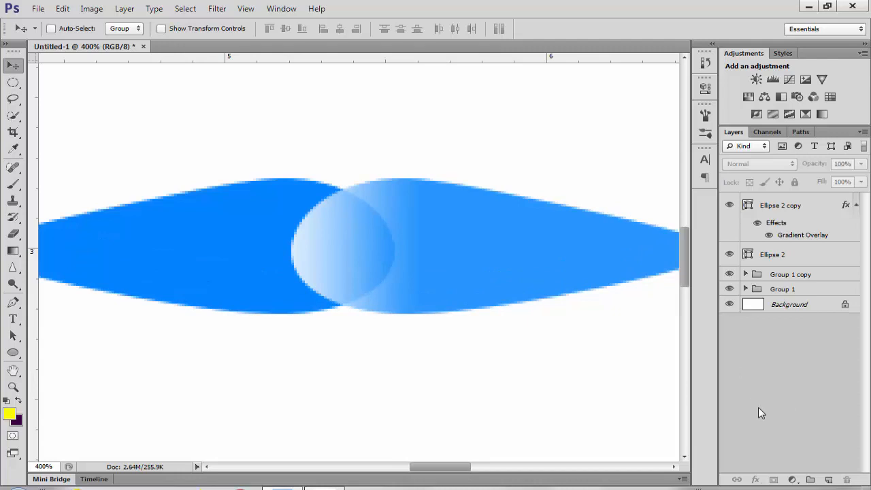
key("ctrl+minus")
key("ctrl+minus")
key("ctrl+minus")
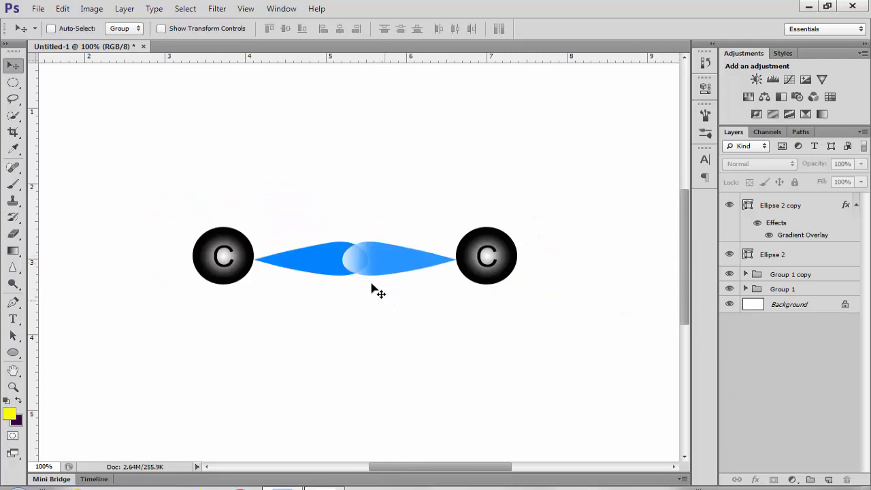
Step: Recolor the left teardrop with the lighter blue 2896fe sampled from the mirrored teardrop
right_click(323, 267)
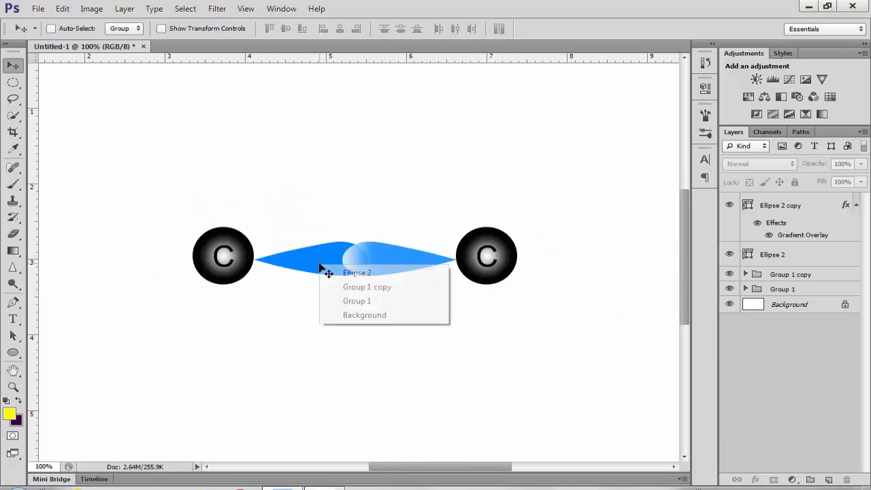
left_click(372, 275)
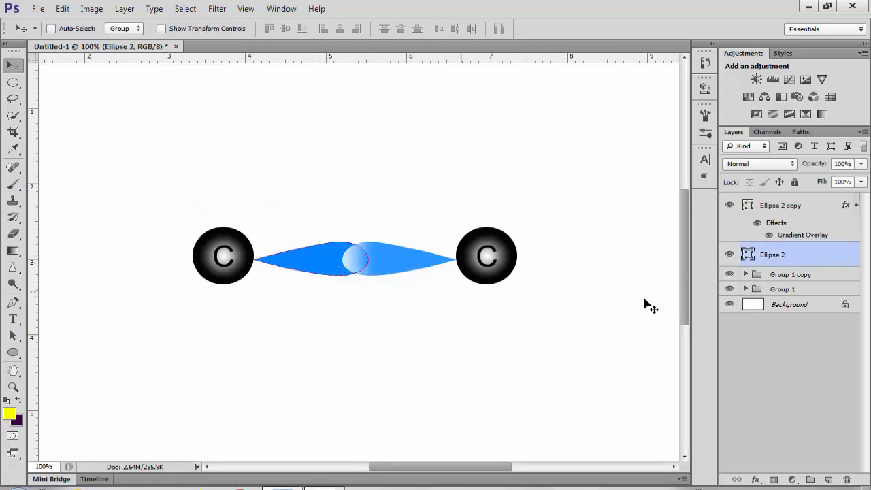
key("i")
double_click(746, 256)
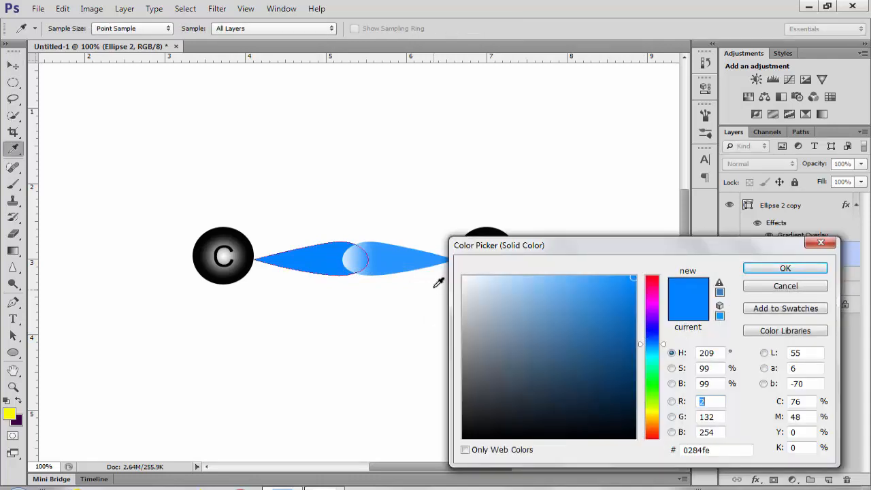
left_click(418, 258)
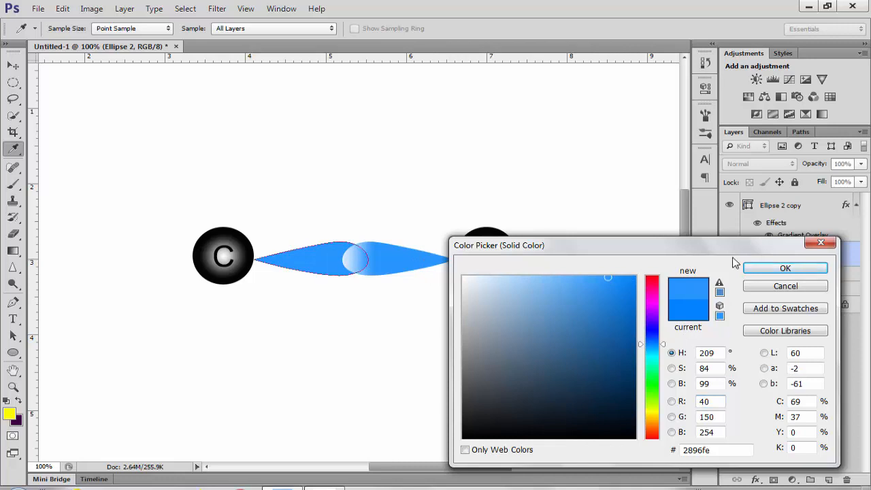
left_click(807, 269)
key("v")
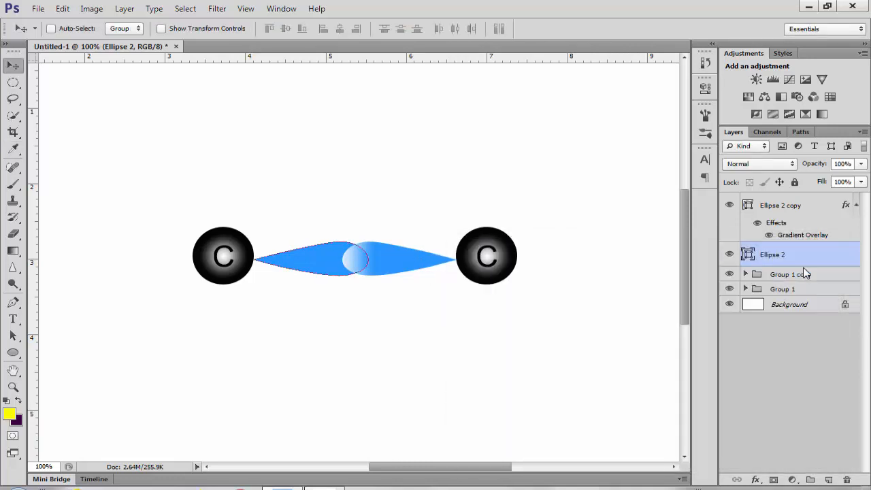
left_click(815, 365)
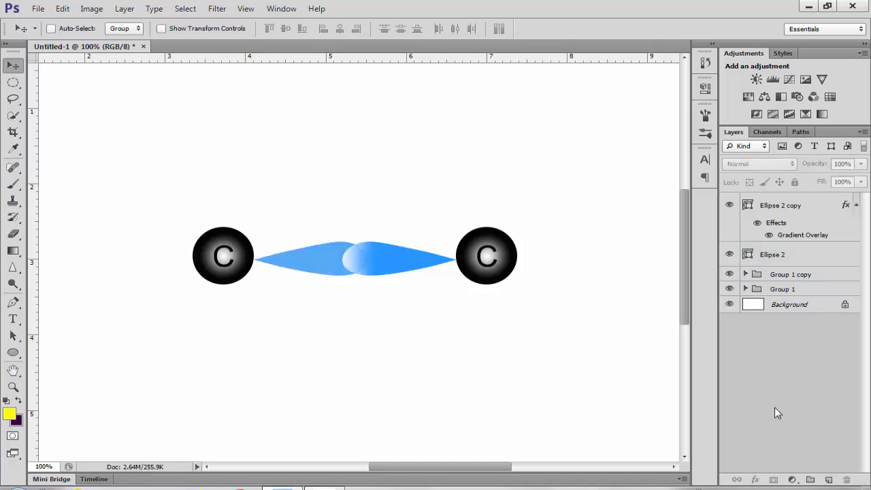
key("ctrl+minus")
key("ctrl+minus")
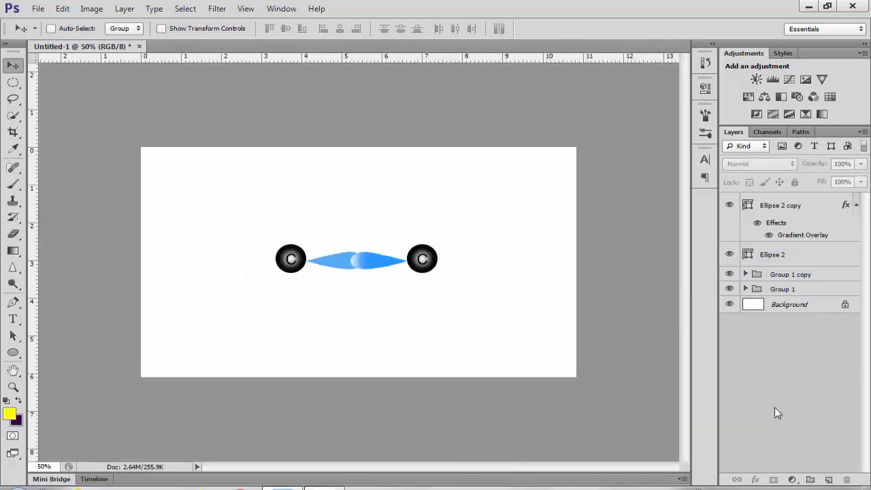
key("ctrl+plus")
key("ctrl+plus")
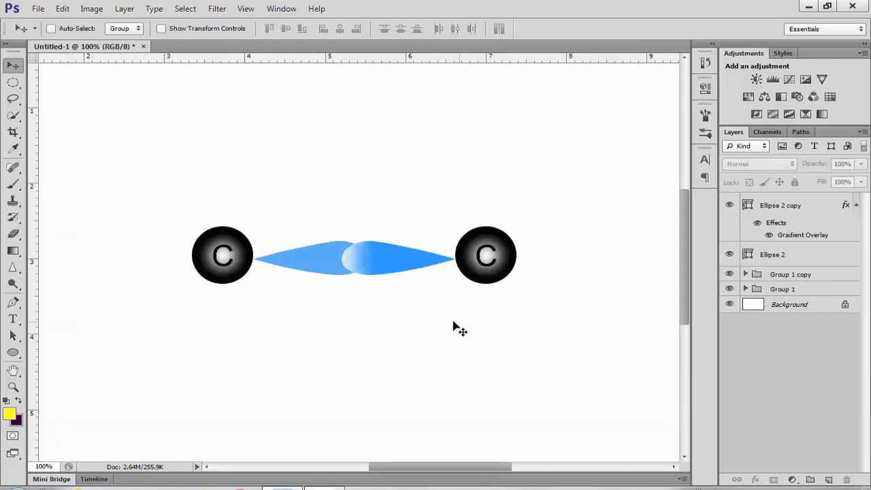
Step: Duplicate the mirrored teardrop layer and nudge the copy straight up until it sits clear above the original
left_click(800, 210)
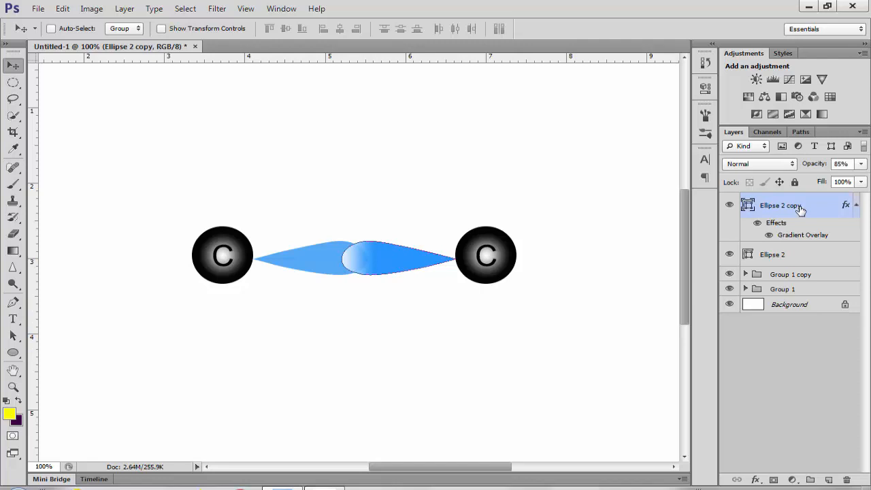
key("ctrl+j")
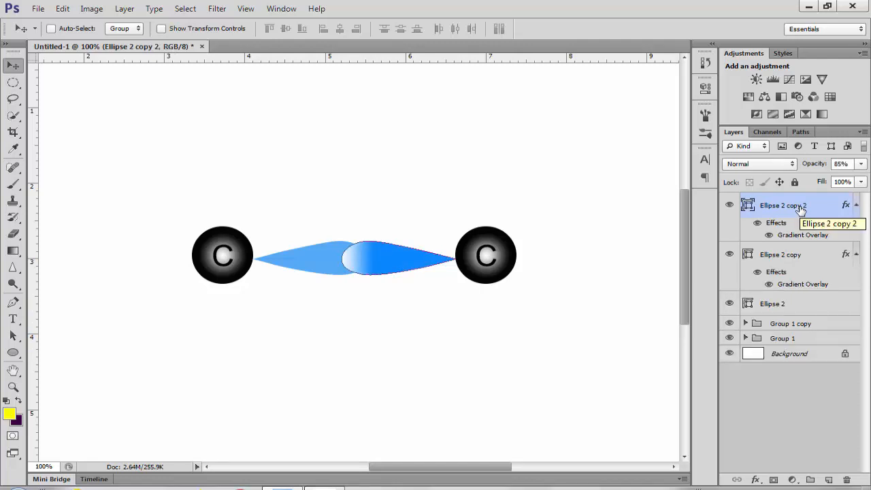
key("Up")
key("Up")
key("Up")
key("Up")
key("Up")
key("Up")
key("Up")
key("Up")
key("Up")
key("Up")
key("Up")
key("Up")
key("Up")
key("Up")
key("Up")
key("Up")
key("Up")
key("Up")
key("Up")
key("Up")
key("Up")
key("Up")
key("Up")
key("Up")
key("Up")
key("Up")
key("Up")
key("Up")
key("Up")
key("Up")
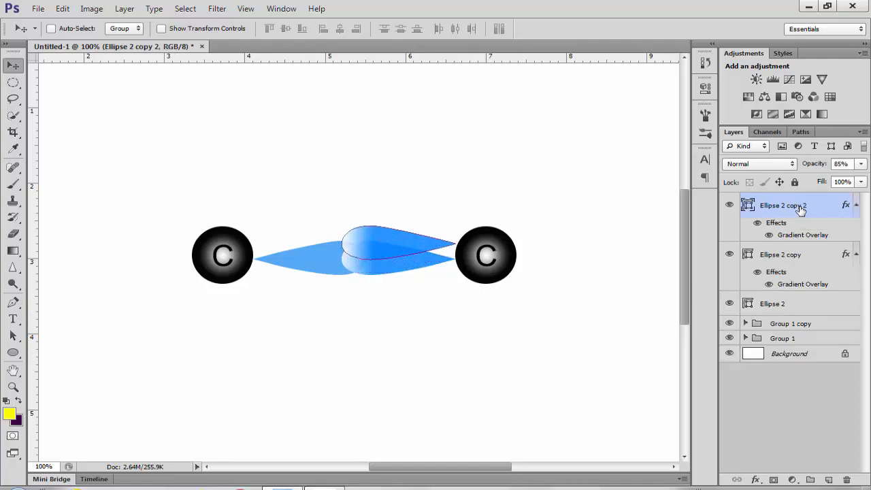
key("Up")
key("Up")
key("Up")
key("Up")
key("Up")
key("Up")
key("Up")
key("Up")
key("Up")
key("Up")
key("Up")
key("Up")
key("Up")
key("Up")
key("Up")
key("Up")
key("Up")
key("Up")
key("Up")
key("Up")
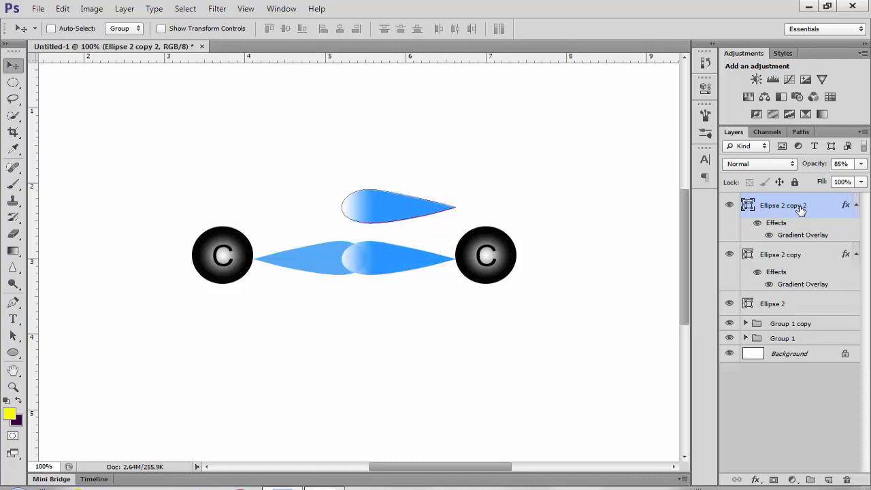
Step: Rotate the copied teardrop 90° clockwise so its rounded end faces up and its tip points down
key("ctrl+t")
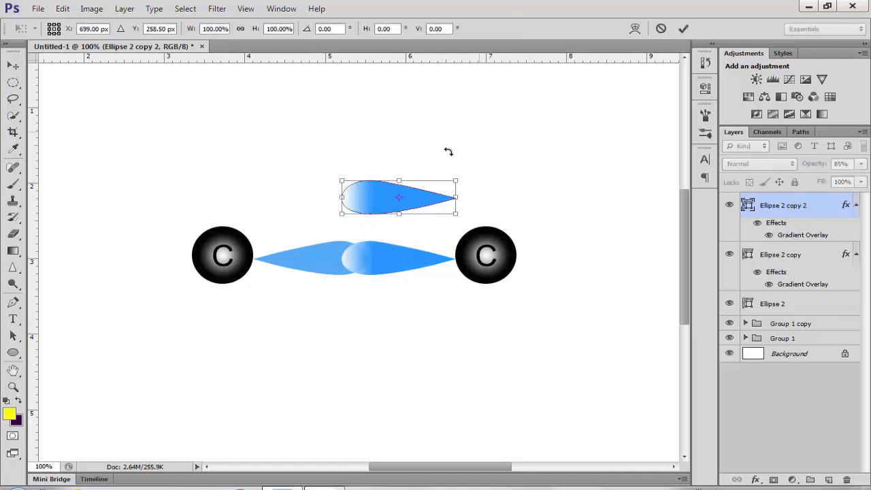
right_click(409, 197)
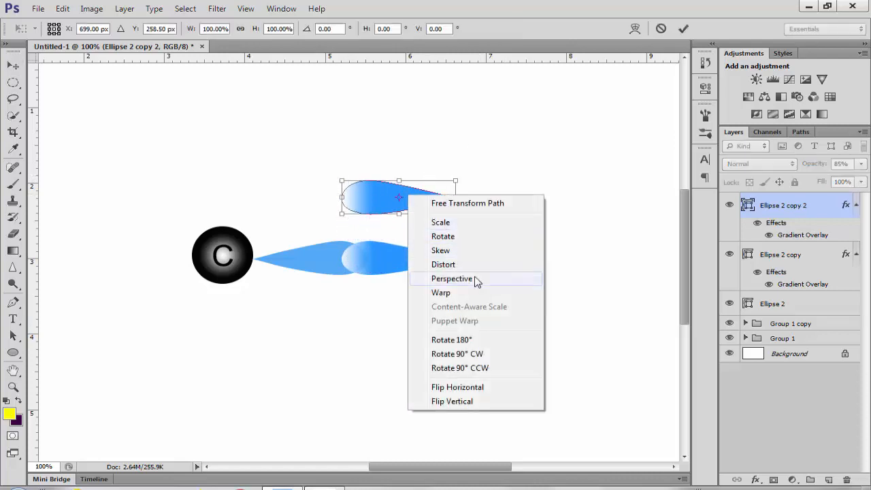
left_click(465, 371)
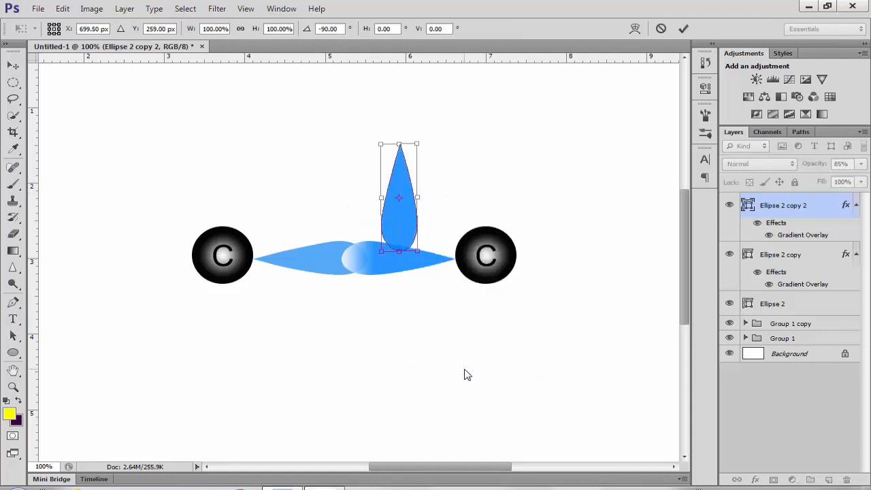
right_click(403, 219)
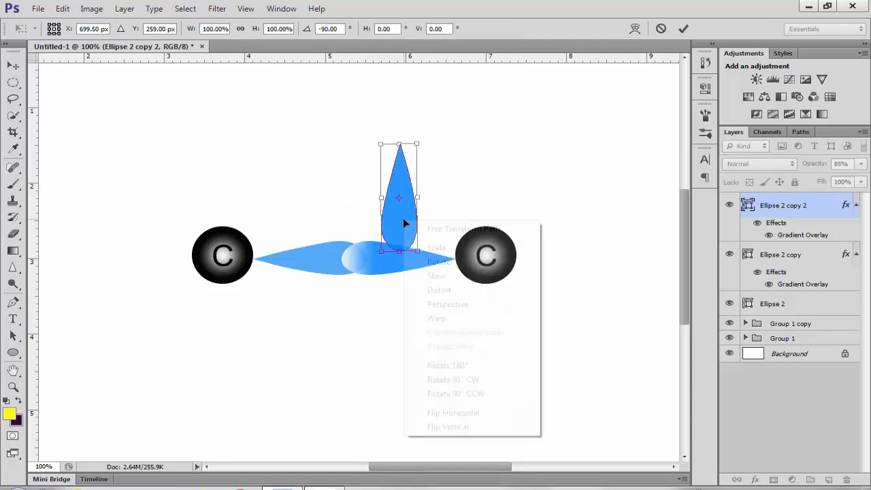
left_click(478, 379)
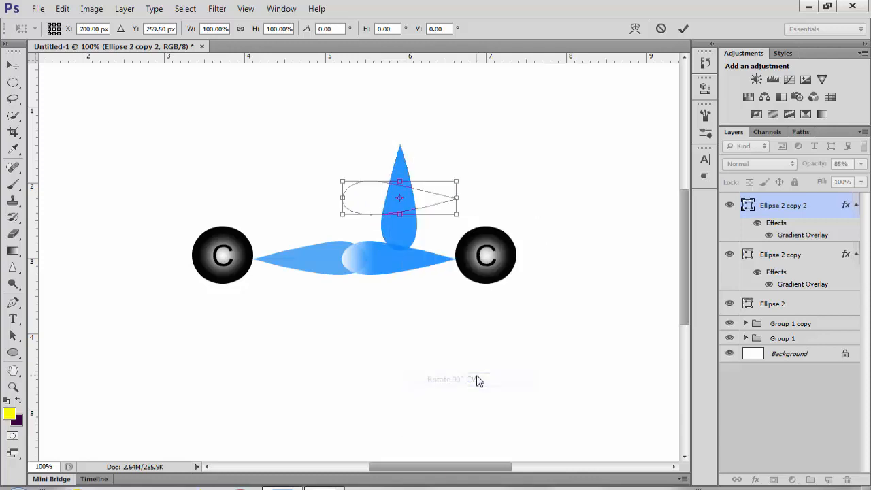
right_click(413, 205)
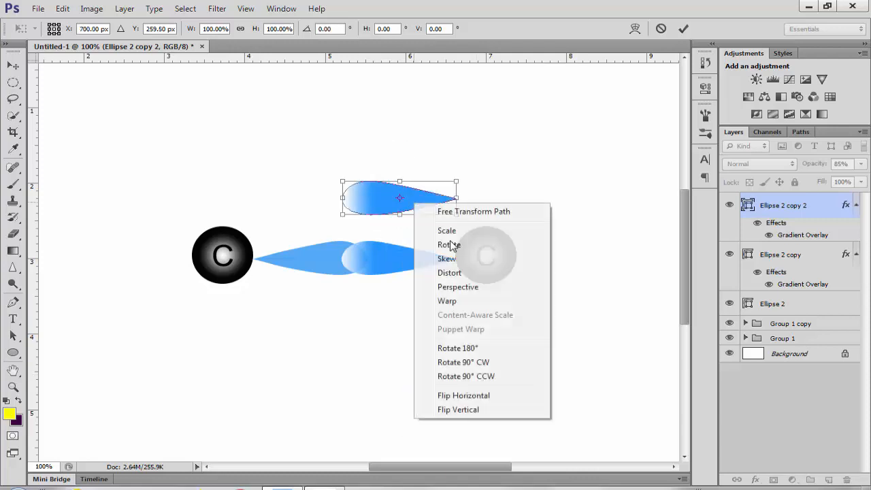
left_click(479, 368)
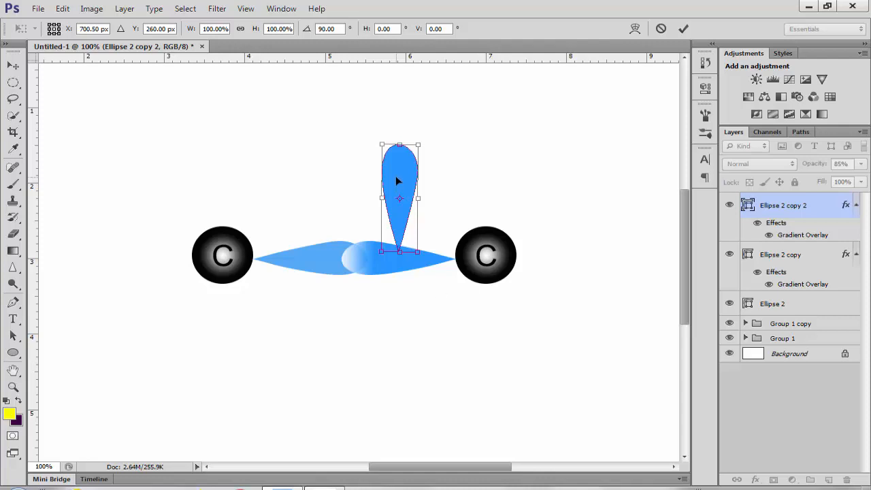
Step: Place the upright teardrop above the right carbon ball with its tip touching the ball's top, and apply the transformation
left_click_drag(398, 180, 485, 155)
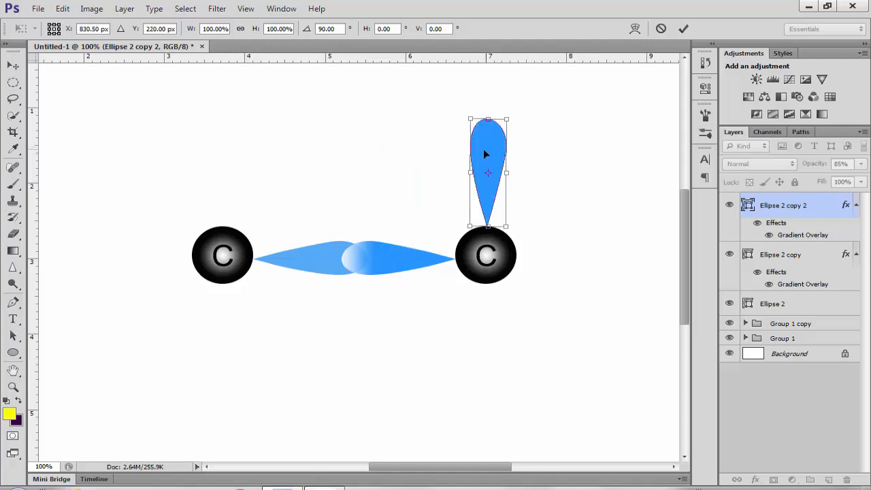
left_click(13, 65)
left_click(404, 196)
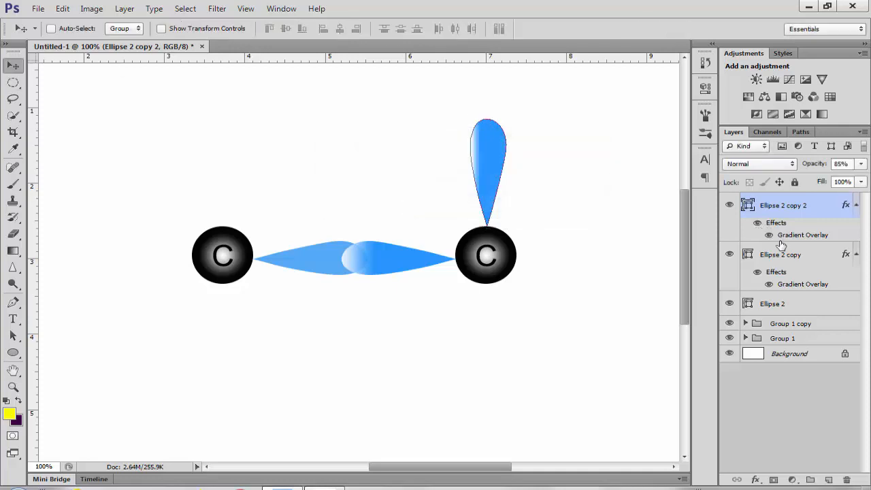
Step: Set the upright teardrop's gradient overlay angle to 90° so the white falls on its rounded top
double_click(747, 205)
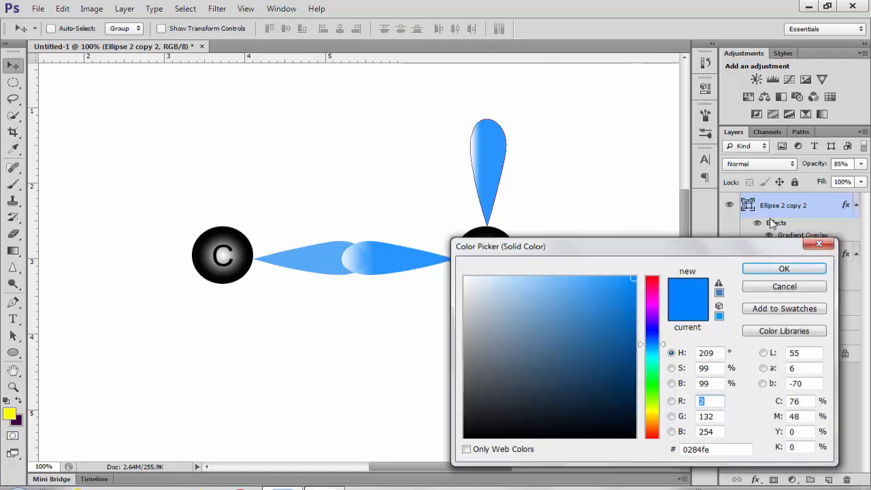
left_click(816, 243)
double_click(785, 224)
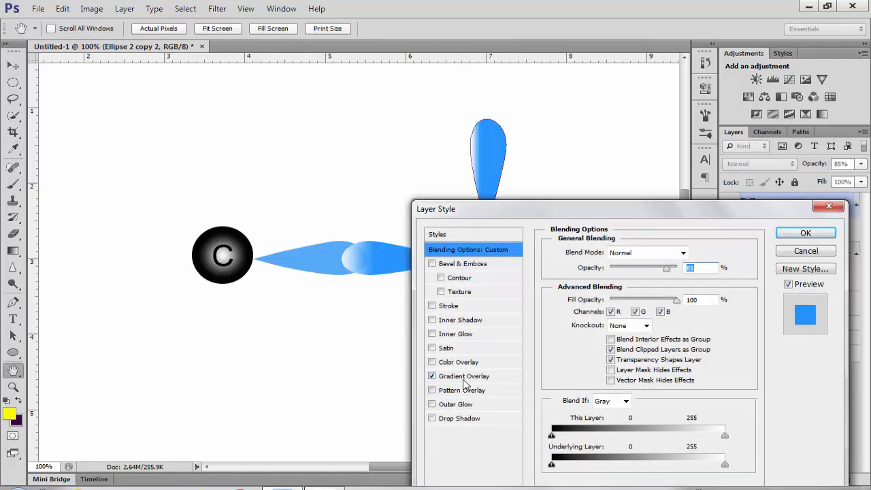
left_click(464, 376)
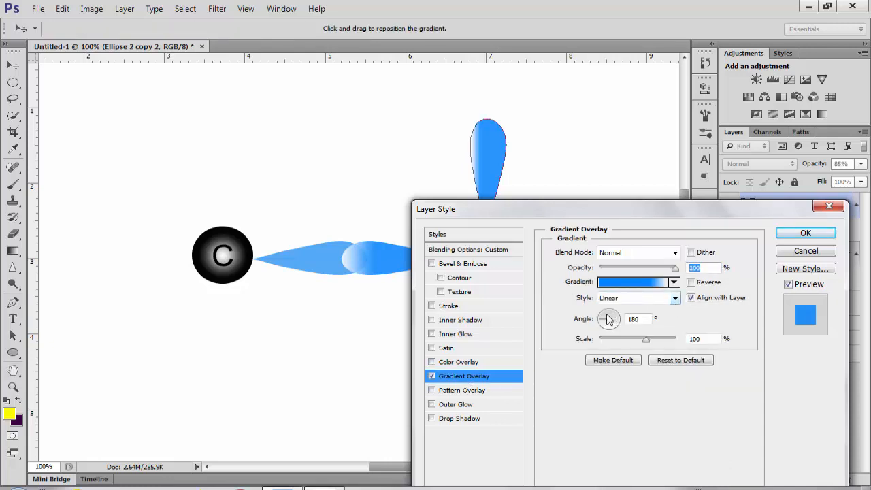
left_click(610, 315)
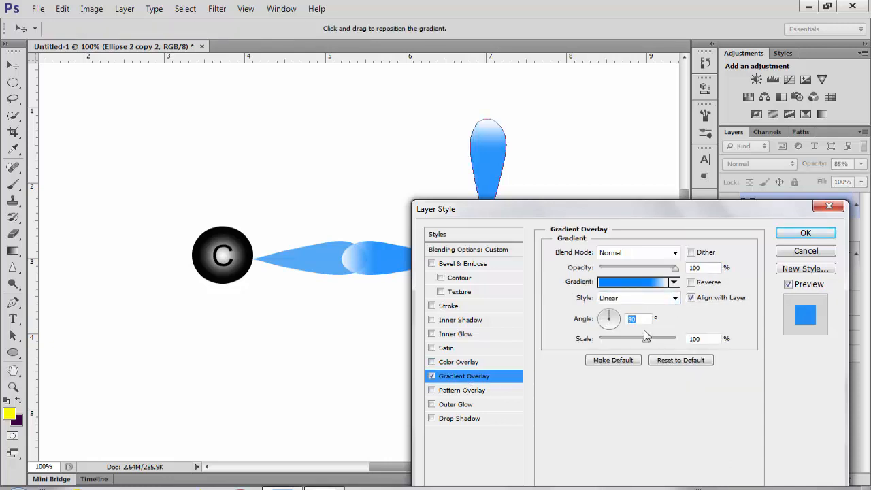
left_click(806, 235)
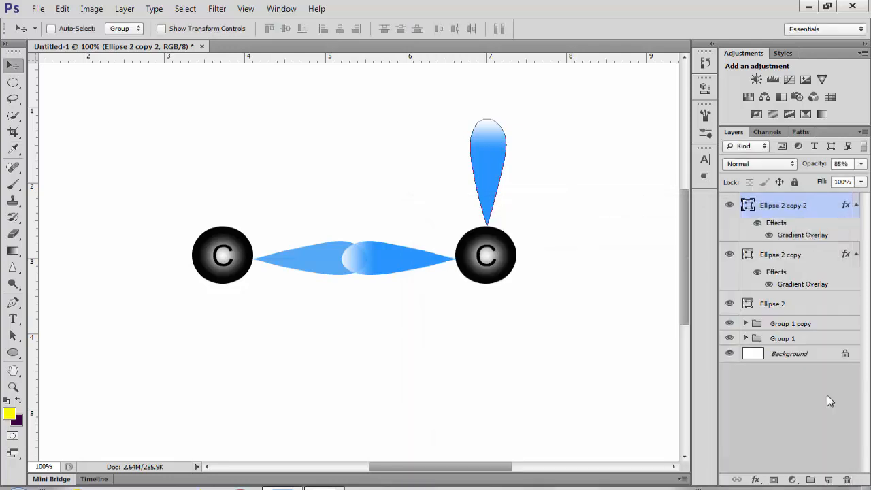
Step: Duplicate the upright teardrop layer and place the copy above the left carbon ball, level with the original and its tip touching the ball
left_click(798, 427)
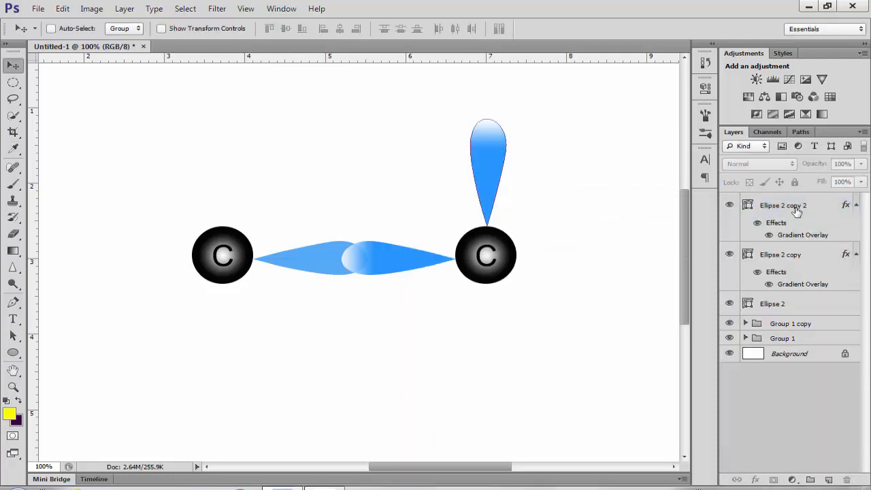
left_click(797, 212)
key("ctrl+j")
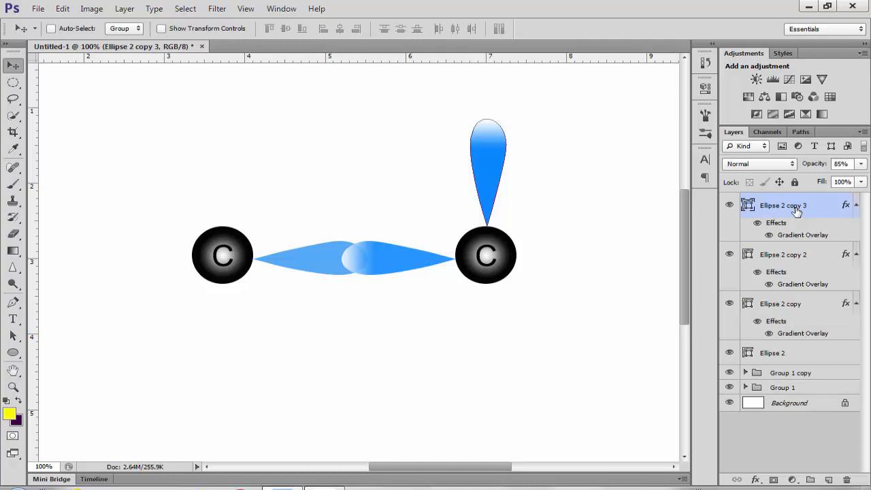
key("Left")
key("Left")
key("Left")
key("Left")
key("Left")
key("Left")
key("Left")
key("Left")
key("Left")
key("Left")
key("Left")
key("Left")
key("Left")
key("Left")
key("Left")
key("Left")
key("Left")
key("Left")
key("Left")
key("Left")
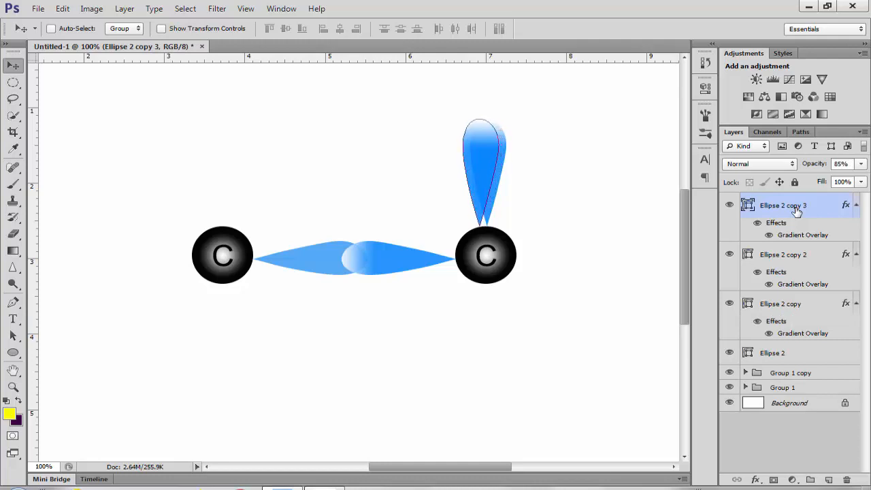
key("Left")
key("Left")
key("Left")
key("Left")
key("Left")
key("Left")
key("Left")
key("Left")
key("Left")
key("Left")
key("Left")
key("Left")
key("Left")
key("Left")
key("Left")
key("Left")
key("Left")
key("Left")
key("Left")
key("Left")
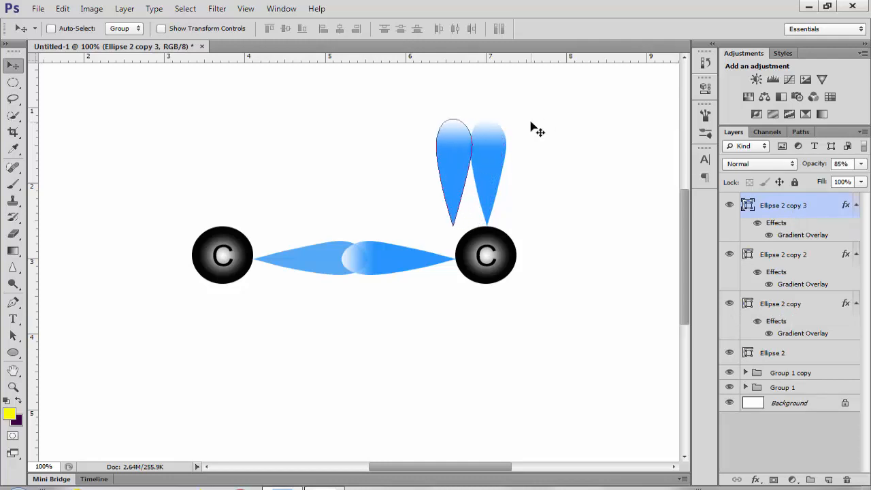
left_click_drag(451, 170, 227, 168)
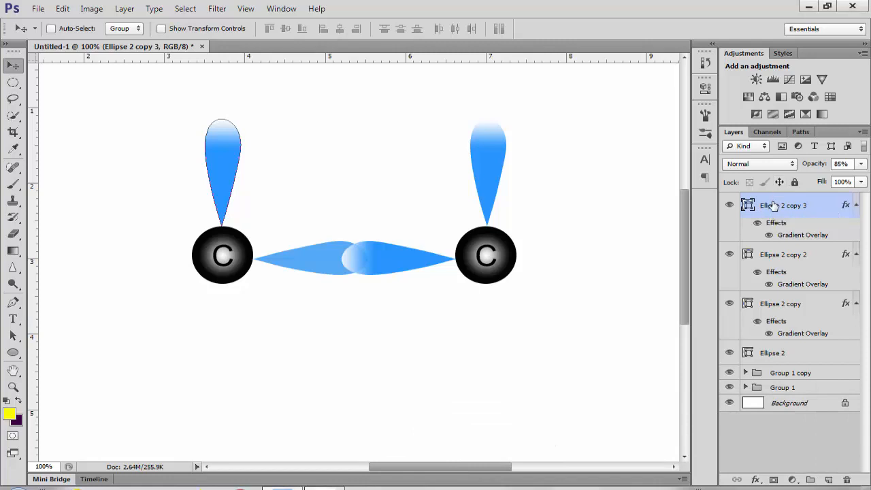
Step: Duplicate the teardrop above the left carbon ball and flip the copy vertically so its tip points up
key("ctrl+j")
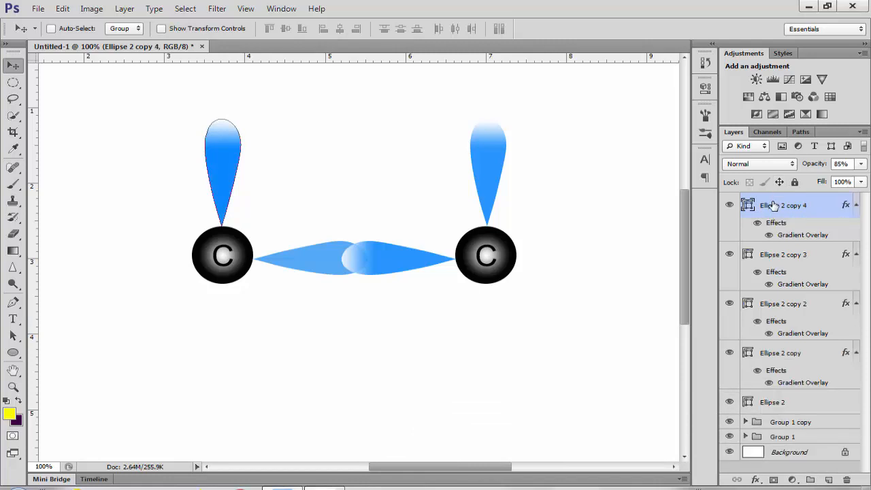
key("ctrl+t")
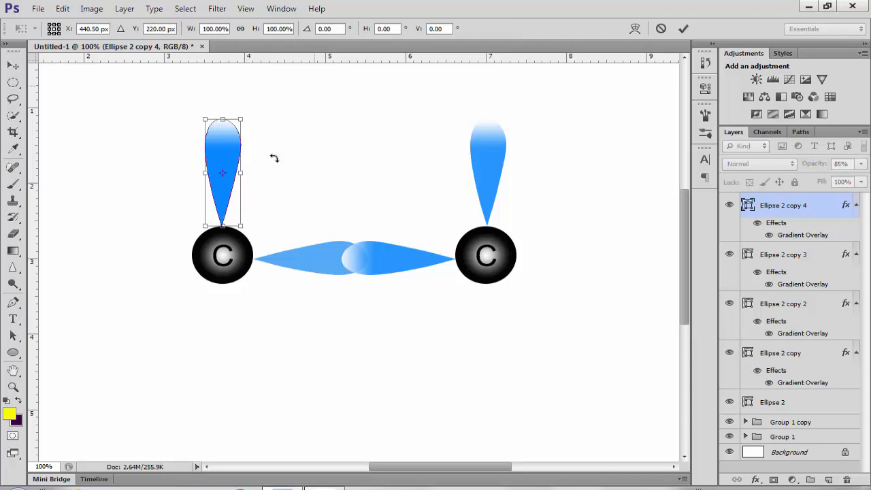
right_click(226, 159)
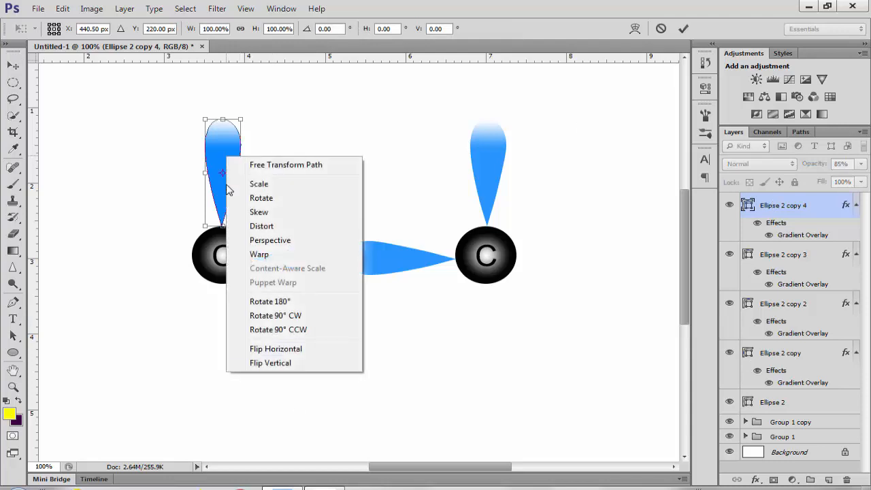
left_click(271, 363)
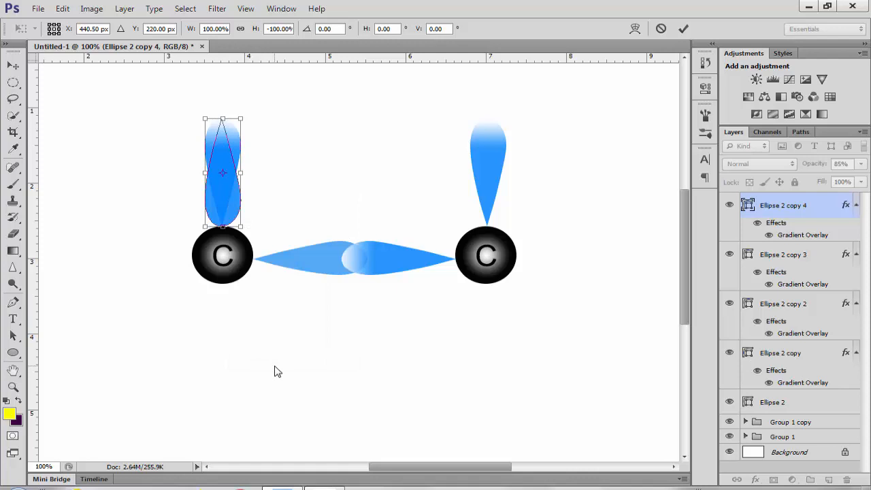
Step: Move the flipped teardrop straight down until its tip touches the underside of the left carbon ball, and apply the transformation
key("Down")
key("Down")
key("Down")
key("Down")
key("Down")
key("Down")
key("Down")
key("Down")
key("Down")
key("Down")
key("Down")
key("Down")
key("Down")
key("Down")
key("Down")
key("Down")
key("Down")
key("Down")
key("Down")
key("Down")
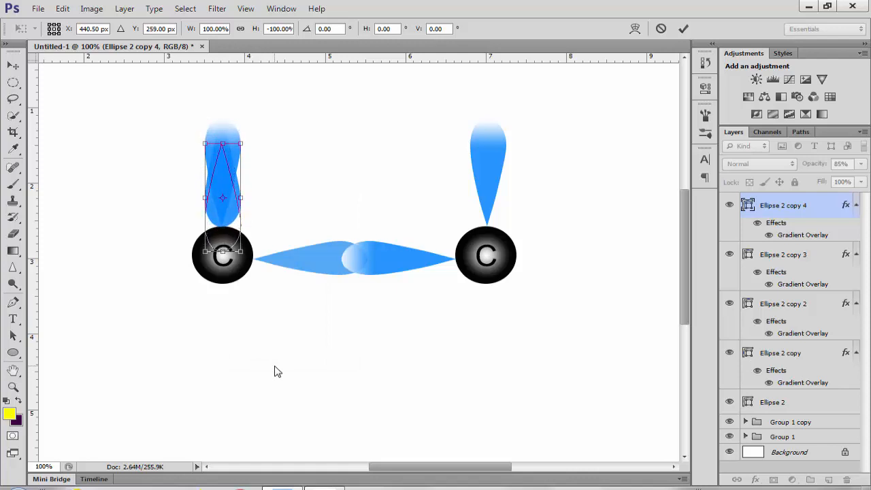
key("shift+Down")
key("shift+Down")
key("shift+Down")
key("shift+Down")
key("shift+Down")
key("shift+Down")
key("shift+Down")
key("shift+Down")
key("shift+Down")
key("shift+Down")
key("shift+Down")
key("shift+Down")
key("shift+Down")
key("shift+Down")
key("shift+Down")
key("shift+Down")
key("shift+Down")
key("shift+Down")
key("shift+Down")
key("shift+Down")
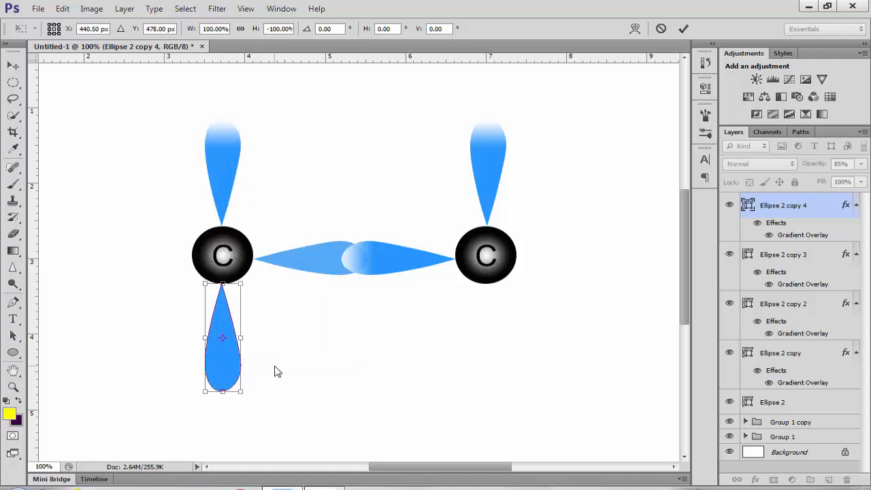
left_click(13, 65)
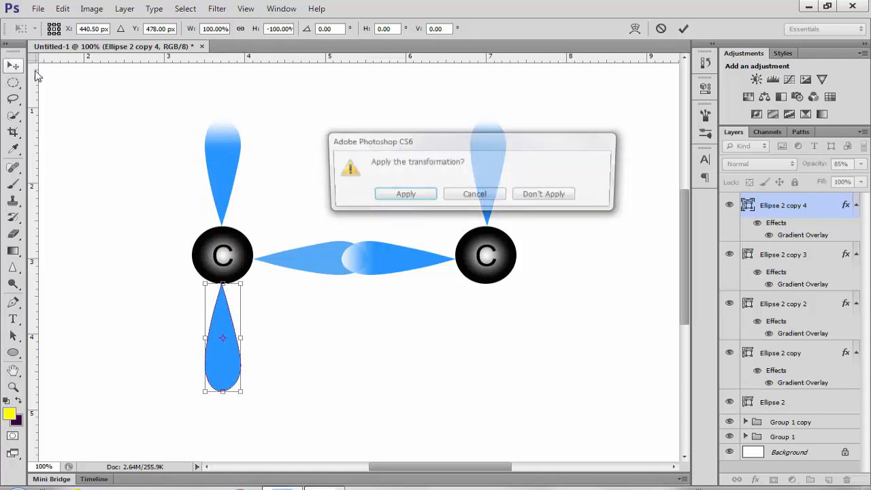
left_click(403, 196)
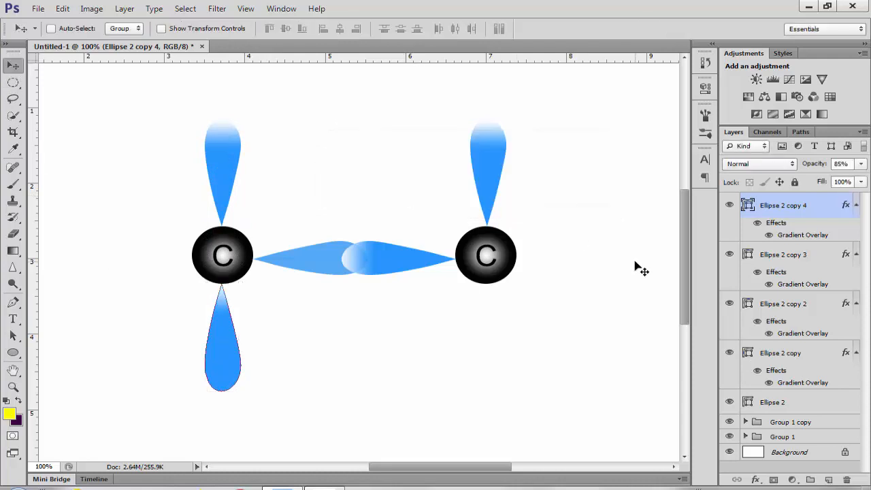
Step: Set the lower teardrop's gradient overlay angle to -90° so the white falls on its rounded bottom
double_click(774, 225)
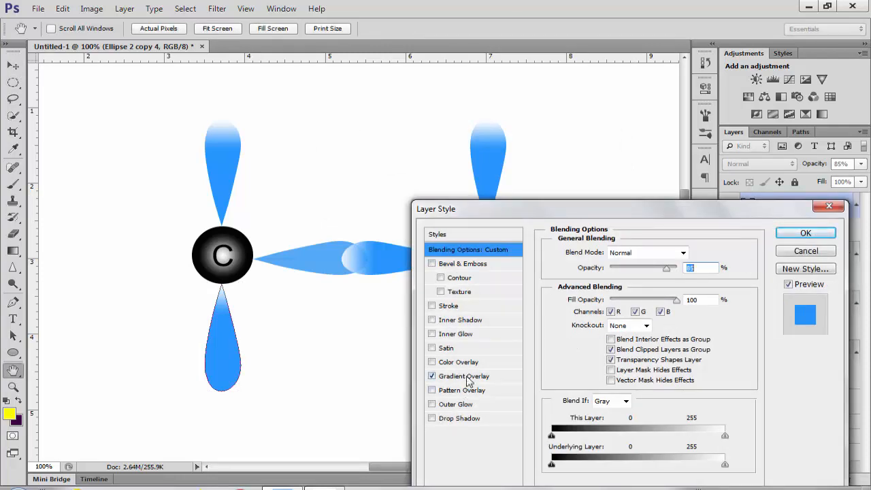
left_click(468, 377)
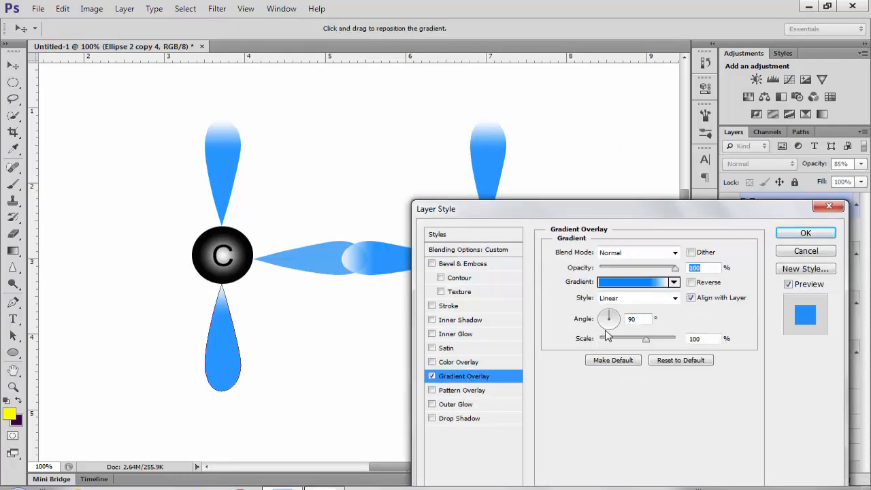
left_click(637, 321)
type("-90")
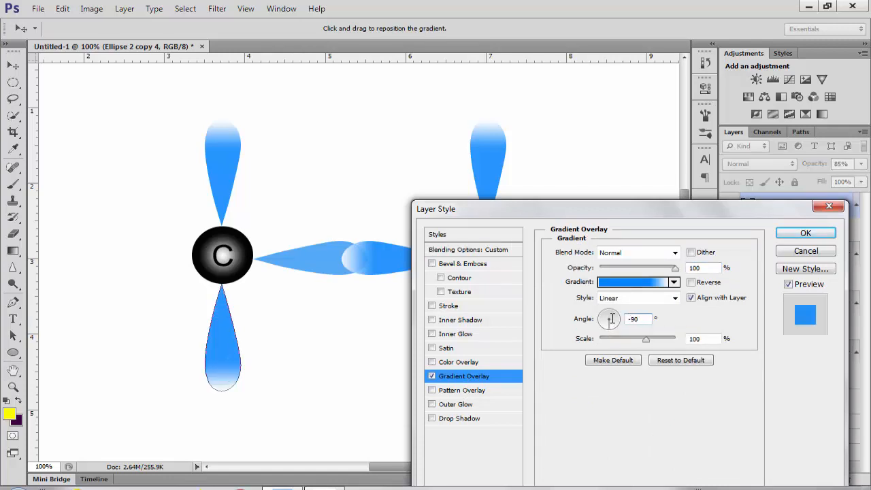
left_click(809, 234)
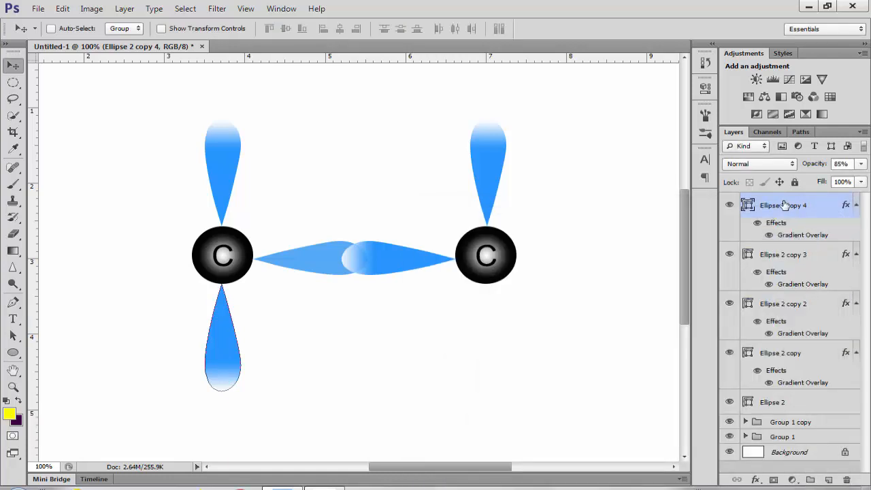
Step: Duplicate the lower teardrop and place the copy beneath the right carbon ball with its tip touching the ball
key("ctrl+j")
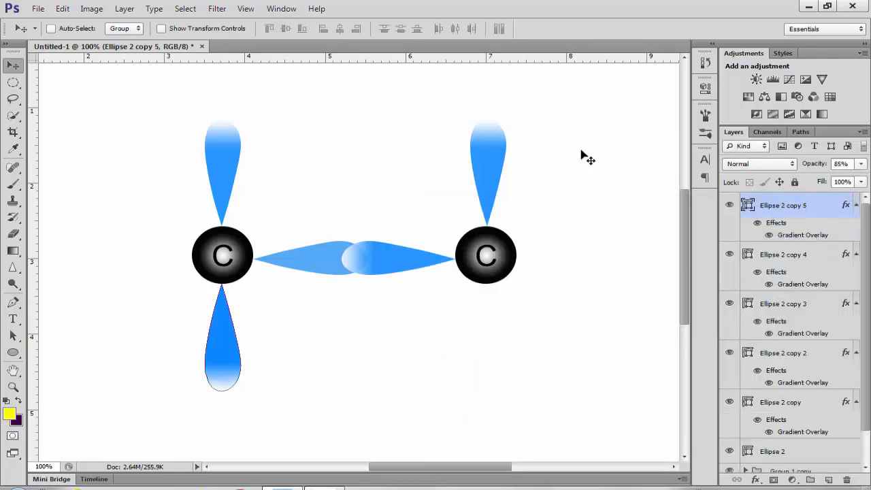
key("Right")
key("Right")
key("Right")
key("Right")
key("Right")
key("Right")
key("Right")
key("Right")
key("Right")
key("Right")
key("Right")
key("Right")
key("Right")
key("Right")
key("Right")
key("Right")
key("Right")
key("Right")
key("Right")
key("Right")
key("Right")
key("Right")
key("Right")
key("Right")
key("Right")
key("Right")
key("Right")
key("Right")
key("Right")
key("Right")
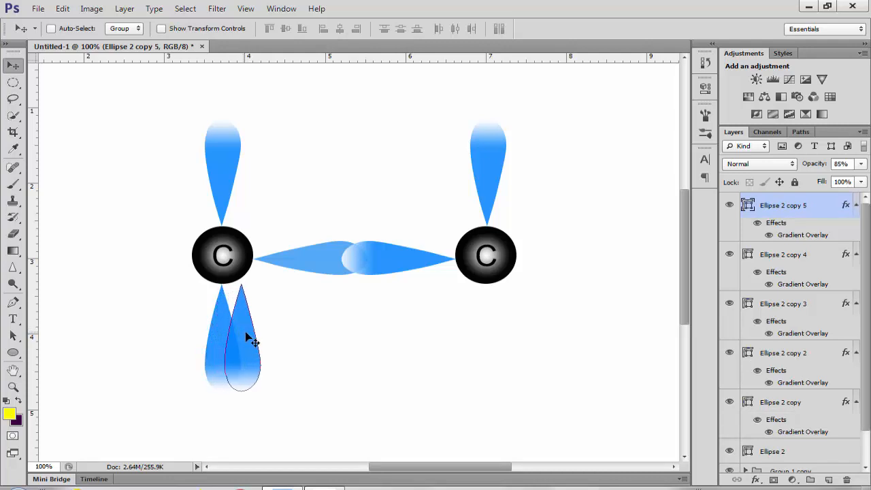
left_click_drag(250, 336, 496, 339)
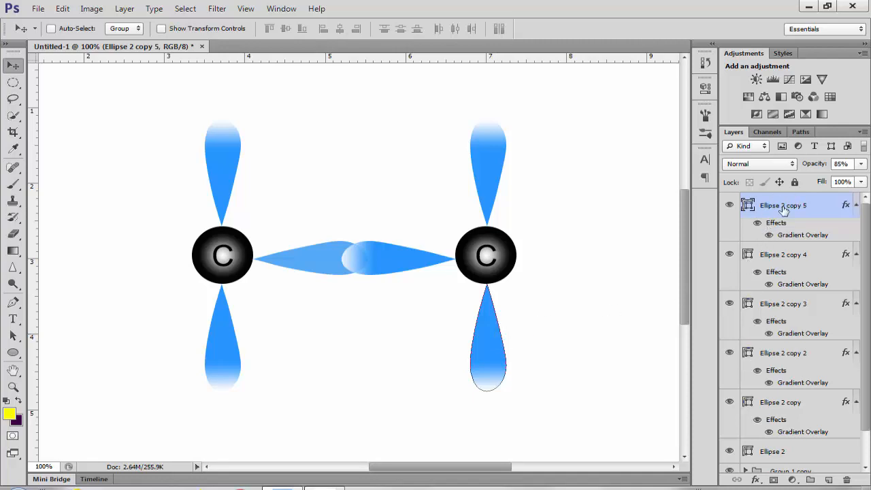
Step: Duplicate the teardrop beneath the right carbon ball and move the copy horizontally to the right, clear of the original
key("ctrl+j")
key("Right")
key("Right")
key("Right")
key("Right")
key("Right")
key("Right")
key("Right")
key("Right")
key("Right")
key("Right")
key("Right")
key("Right")
key("Right")
key("Right")
key("Right")
key("Right")
key("Right")
key("Right")
key("Right")
key("Right")
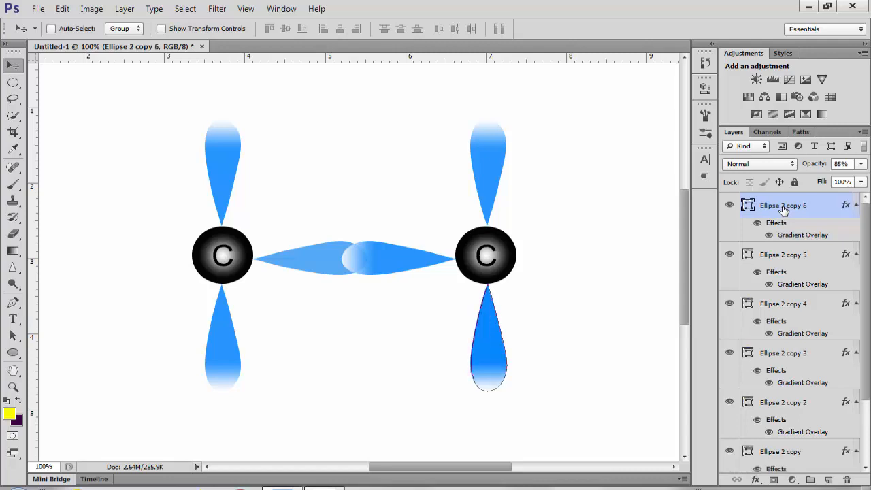
key("Right")
key("Right")
key("Right")
key("Right")
key("Right")
key("Right")
key("Right")
key("Right")
key("Right")
key("Right")
key("Right")
key("Right")
key("Right")
key("Right")
key("Right")
key("Right")
key("Right")
key("Right")
key("Right")
key("Right")
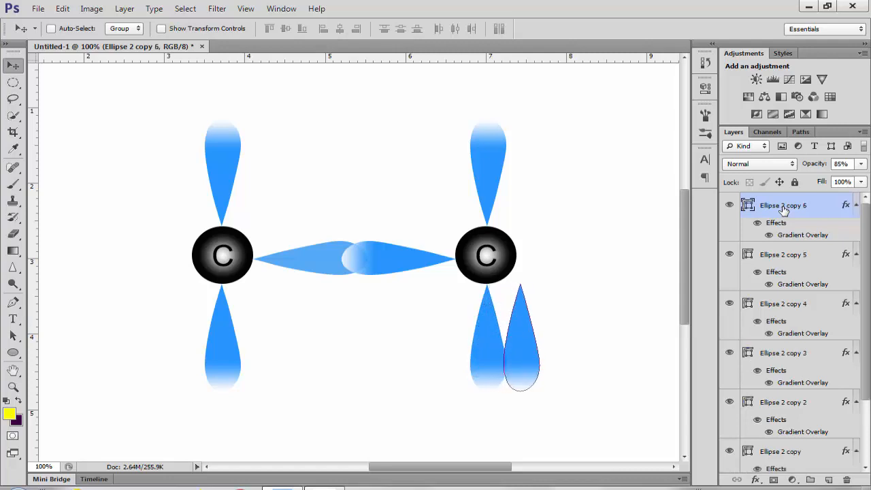
Step: Rotate the new teardrop to about -55.7° and place its tip against the lower right edge of the right carbon ball, applying the transformation
key("ctrl+t")
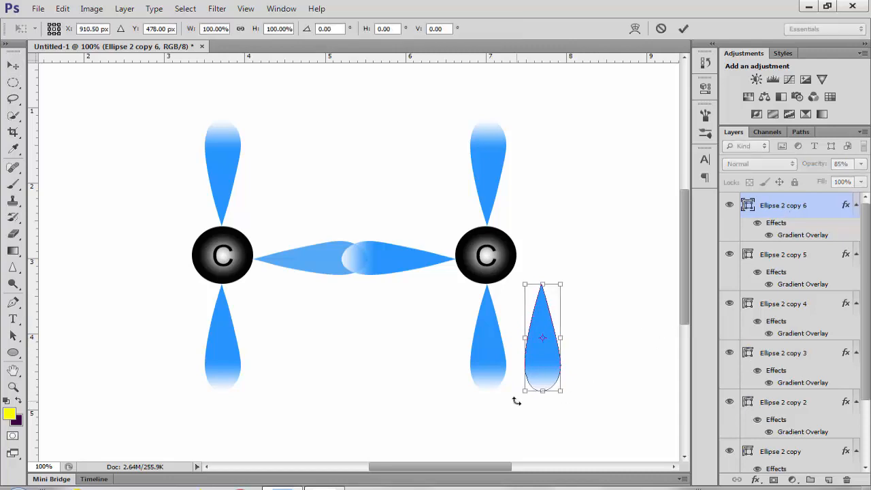
left_click_drag(516, 401, 584, 415)
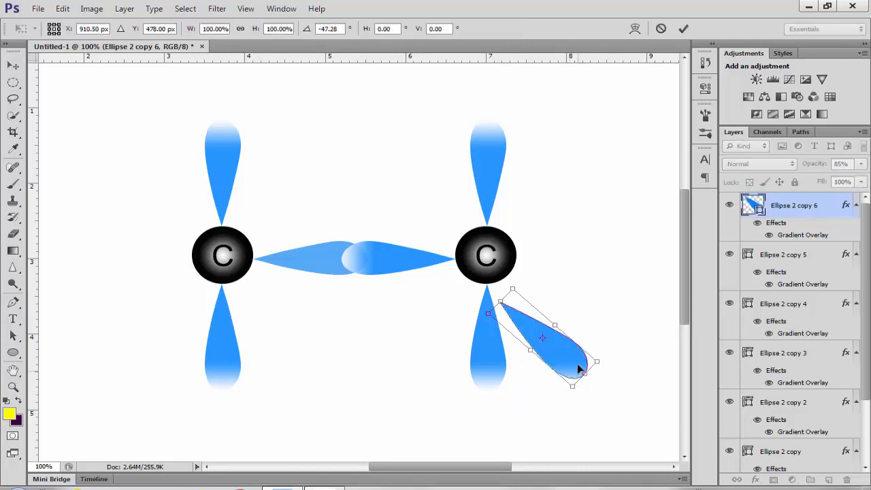
left_click_drag(571, 367, 586, 332)
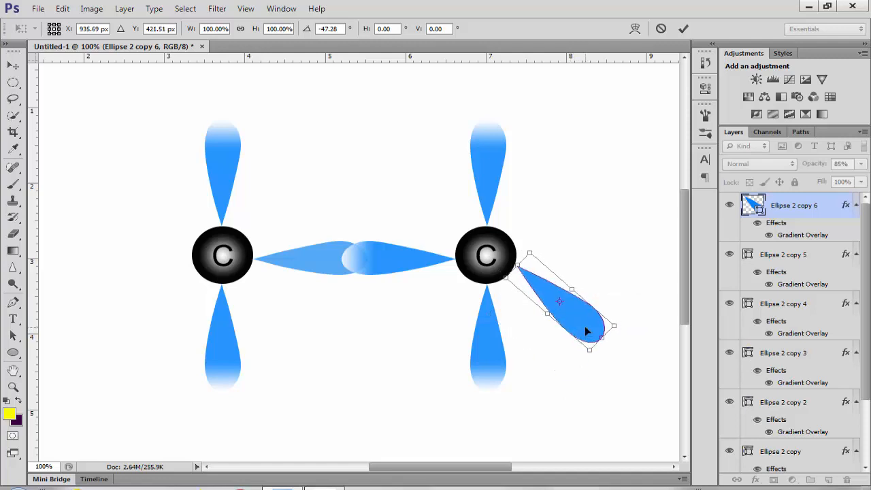
left_click_drag(582, 394, 594, 387)
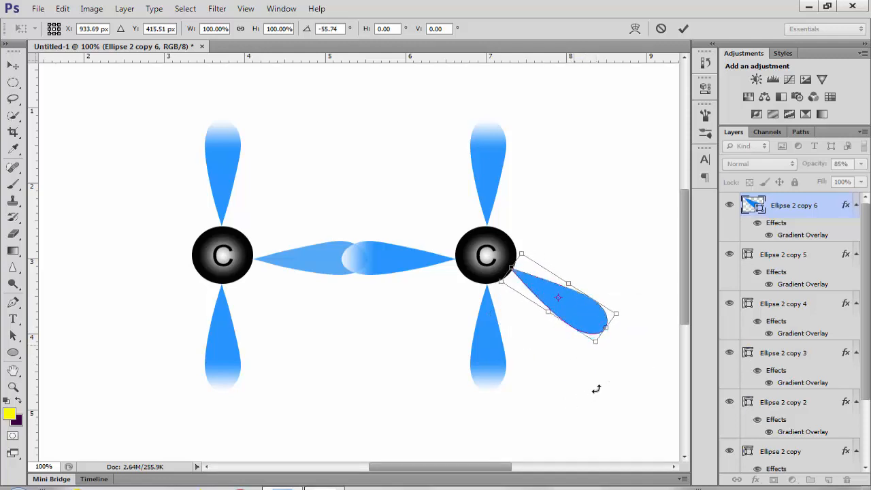
left_click_drag(583, 318, 585, 317)
key("v")
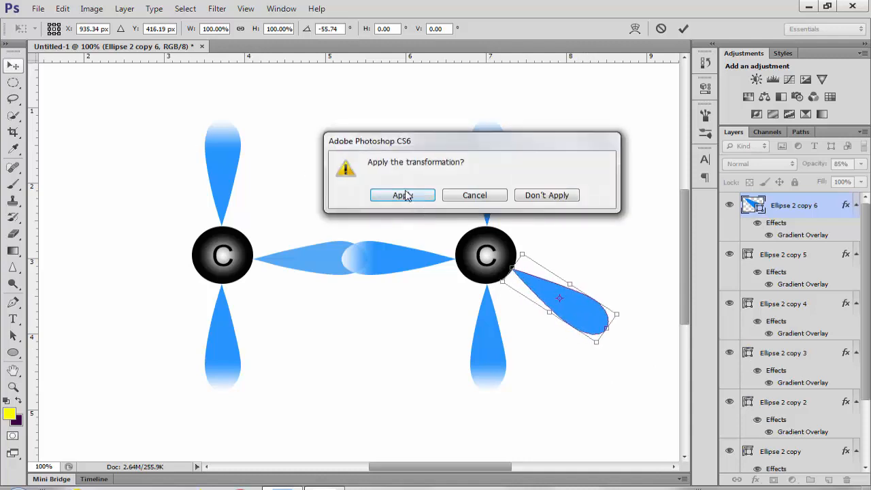
left_click(408, 197)
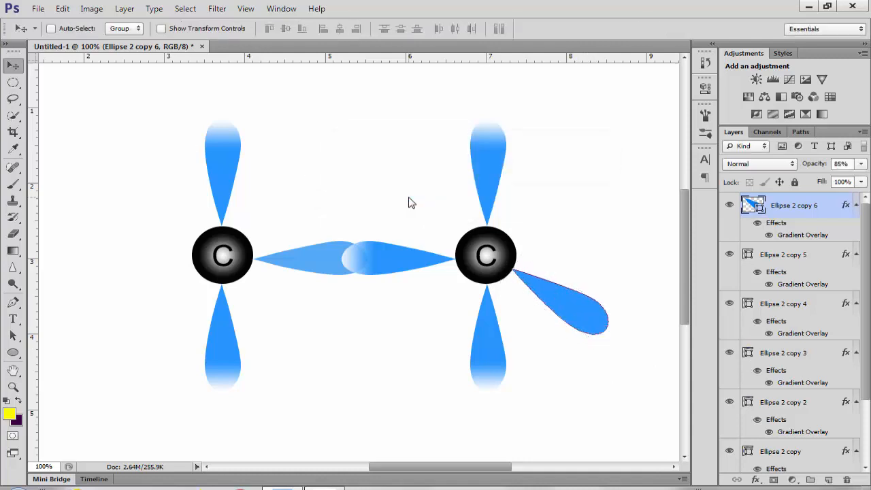
Step: Set the slanted teardrop's gradient overlay angle to -32° so the white falls on its rounded outer end
double_click(783, 222)
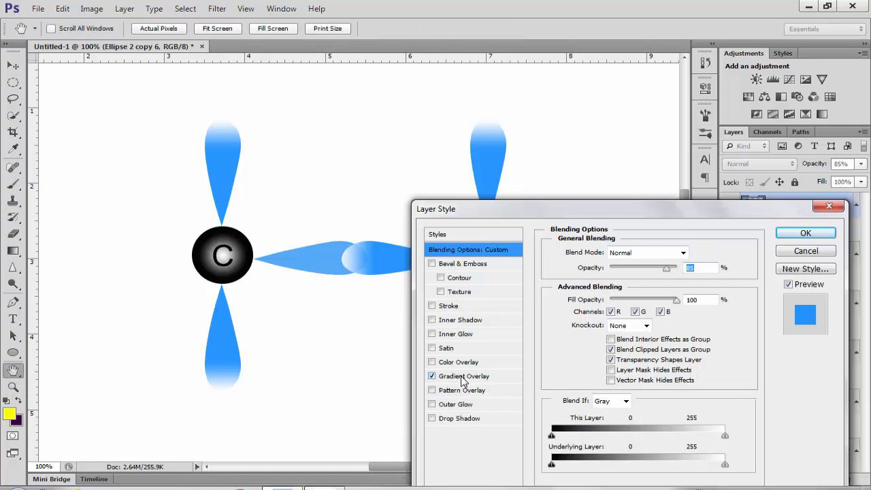
left_click(462, 376)
left_click_drag(615, 221, 231, 134)
left_click(235, 241)
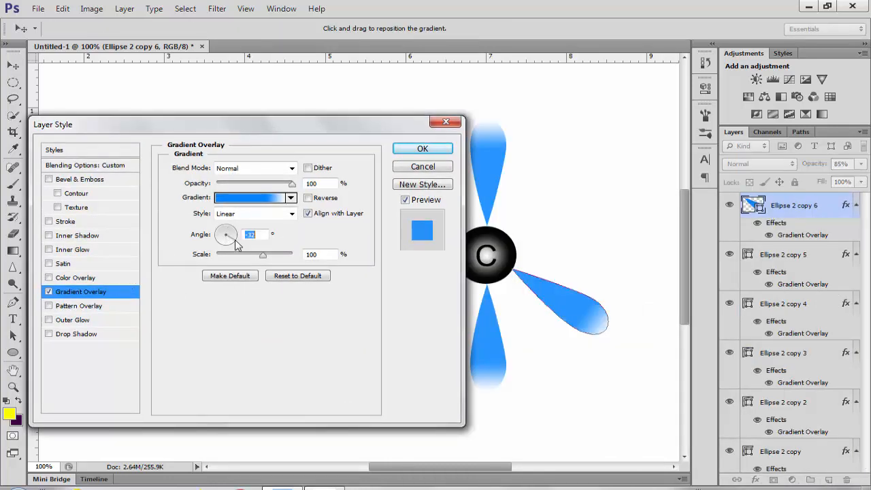
left_click(422, 149)
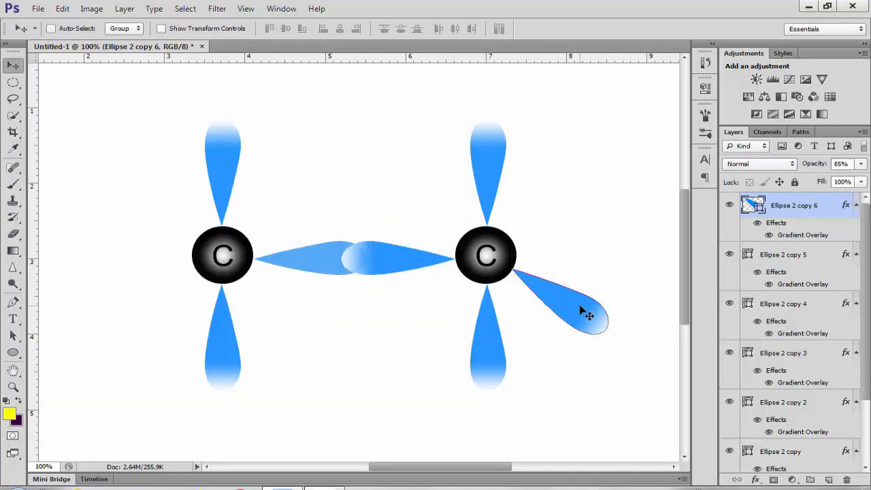
Step: Duplicate the slanted teardrop and move the copy straight up so its tip meets the upper right of the right carbon ball
key("ctrl+j")
key("Up")
key("Up")
key("Up")
key("Up")
key("Up")
key("Up")
key("Up")
key("Up")
key("Up")
key("Up")
key("Up")
key("Up")
key("Up")
key("Up")
key("Up")
key("Up")
key("Up")
key("Up")
key("Up")
key("Up")
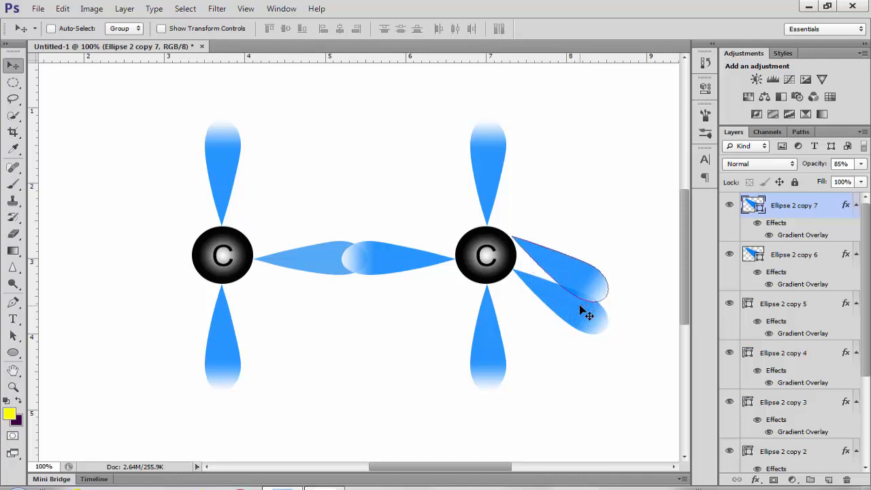
Step: Rotate the upper copy by about -55.7° so it slants upward, fit its tip to the ball's upper right edge, and apply the transformation
key("ctrl+t")
left_click_drag(507, 313, 564, 298)
left_click_drag(576, 265, 585, 215)
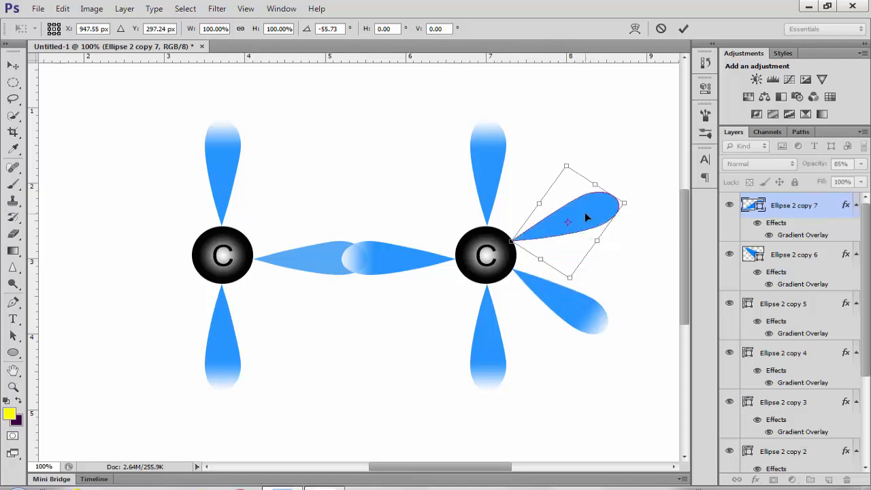
key("ctrl+minus")
key("ctrl+minus")
key("ctrl+plus")
left_click(14, 65)
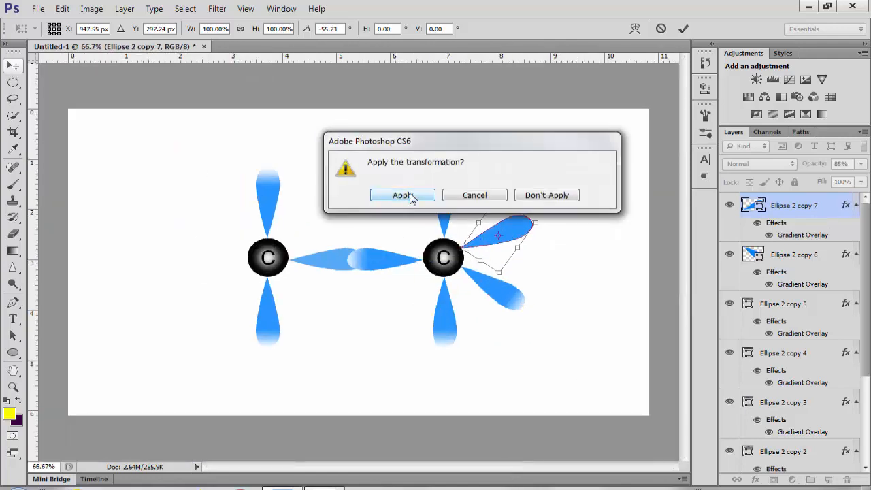
left_click(397, 193)
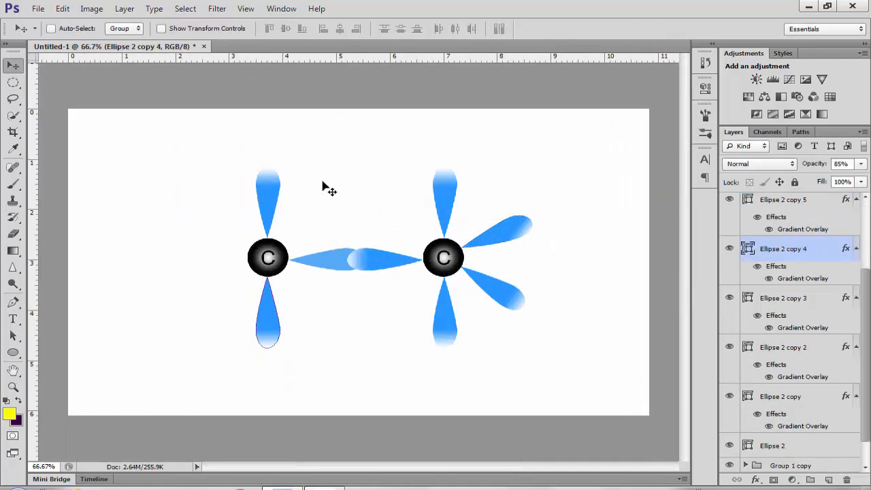
Step: Select the lower slanted teardrop beside the right carbon ball and rotate it by about -2.6°
right_click(515, 300)
left_click(550, 309)
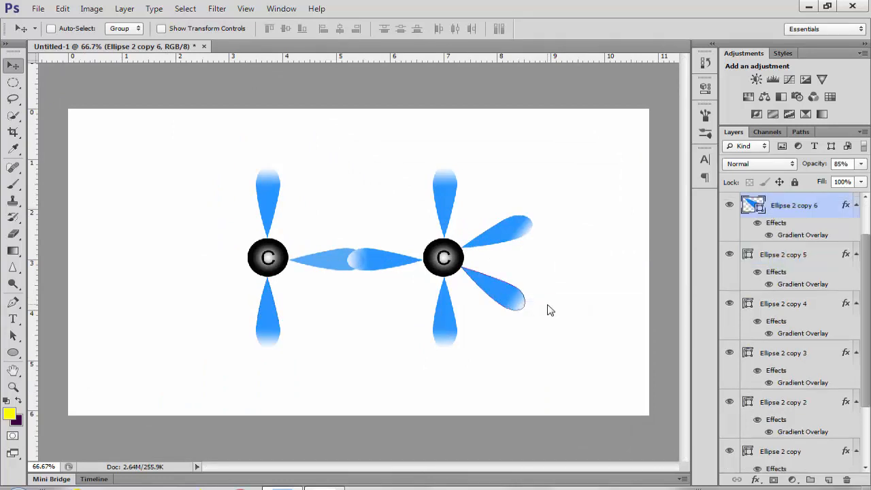
key("ctrl+t")
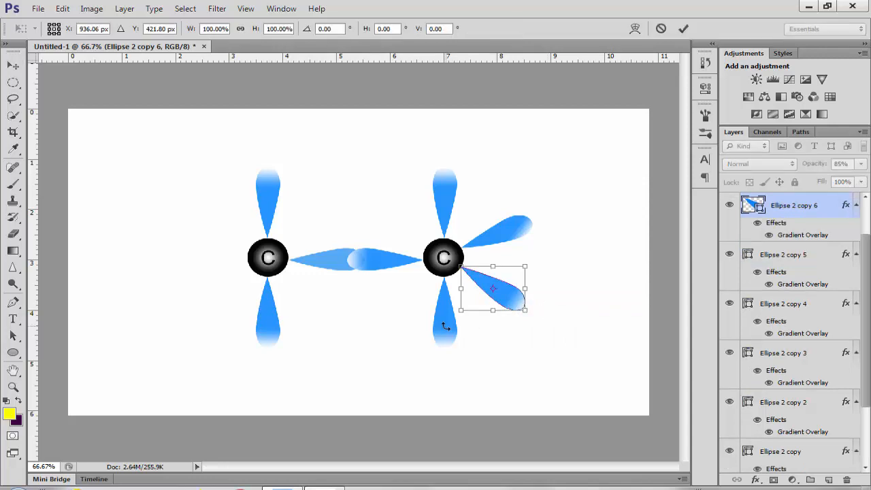
left_click_drag(446, 326, 449, 327)
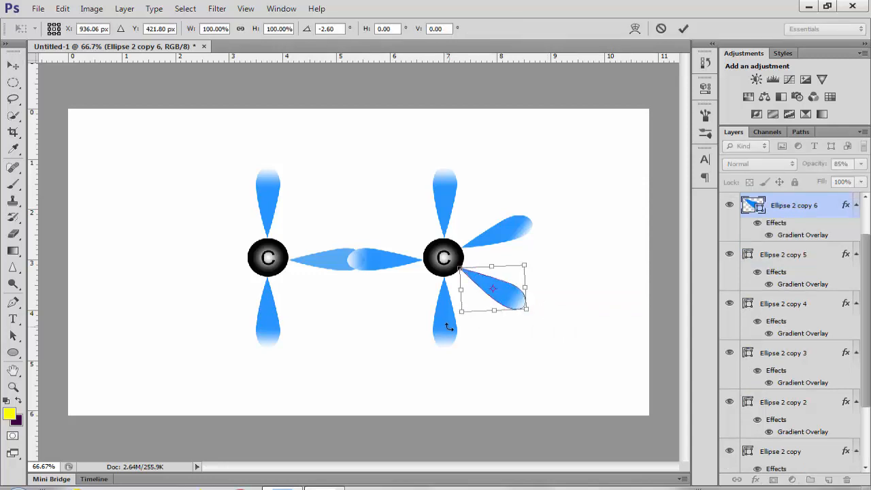
key("Return")
Step: Select both slanted teardrop layers, Ellipse 2 copy 6 and Ellipse 2 copy 7, and duplicate them together
key("ctrl+j")
key("alt+bracketleft")
key("alt+bracketleft")
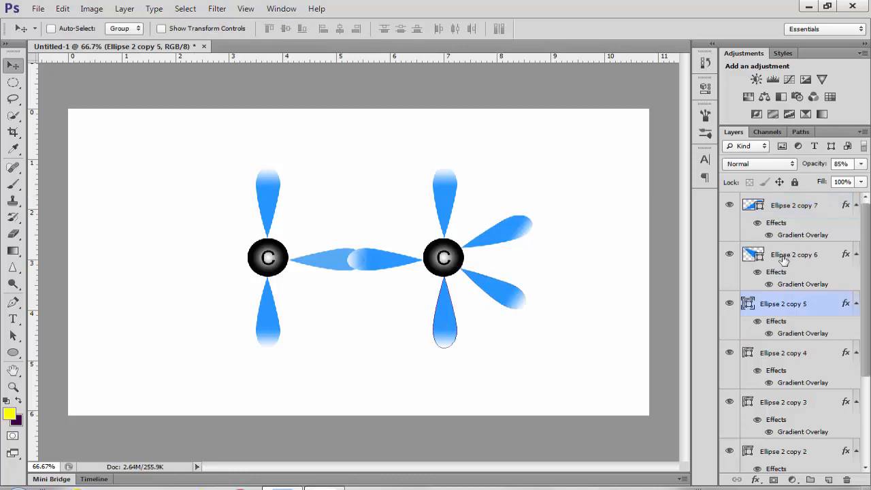
left_click(784, 259)
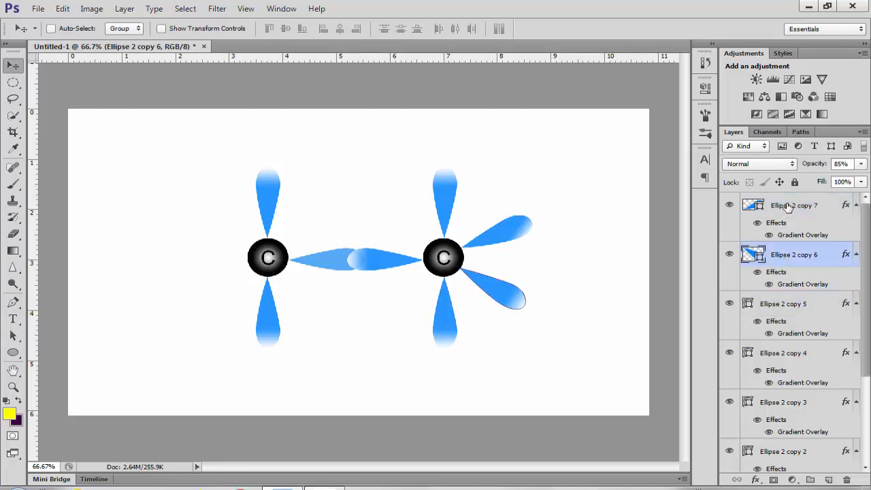
left_click(787, 206)
left_click(788, 262)
left_click(790, 207, "shift")
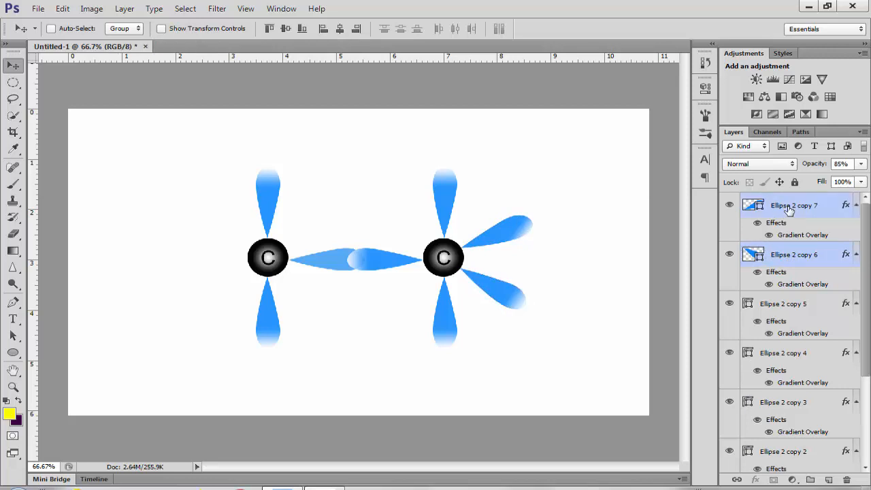
key("ctrl+j")
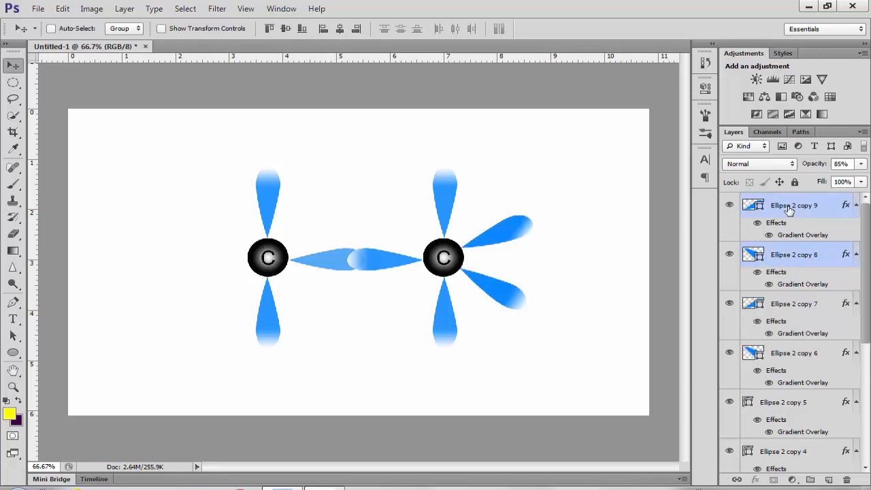
Step: Rotate the duplicated pair of slanted teardrops by 180° and apply the transformation
key("ctrl+t")
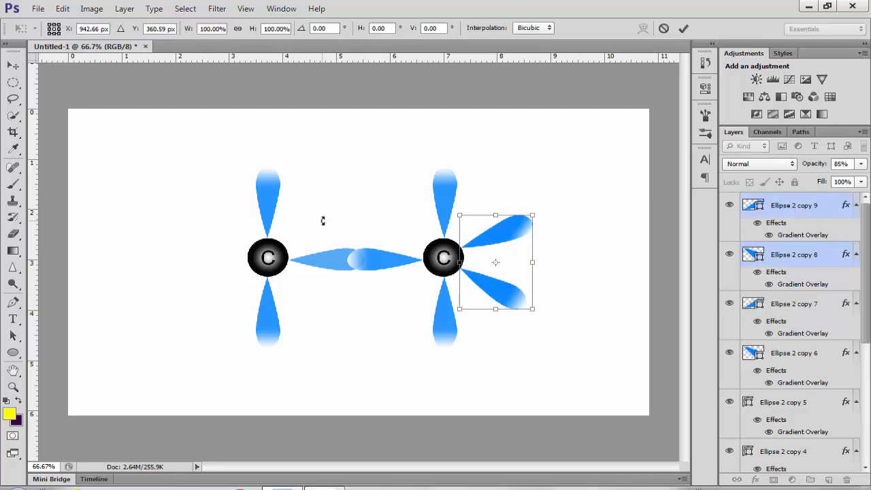
right_click(509, 246)
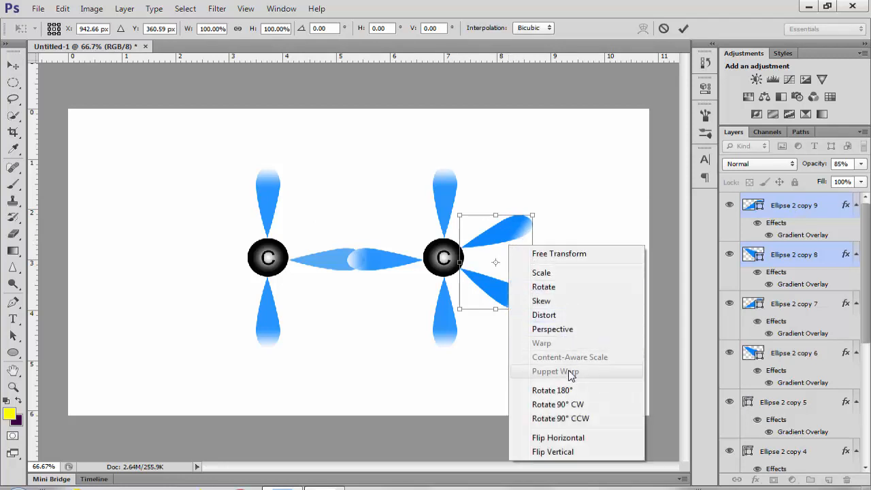
left_click(563, 391)
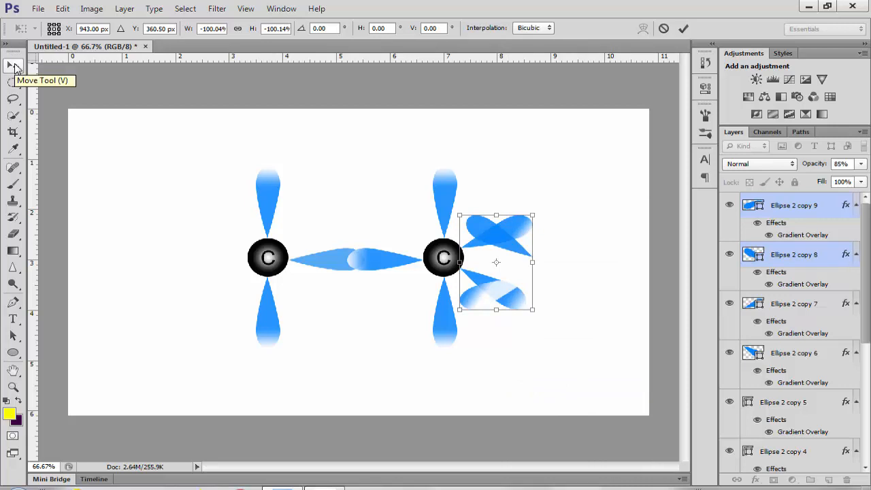
left_click(14, 66)
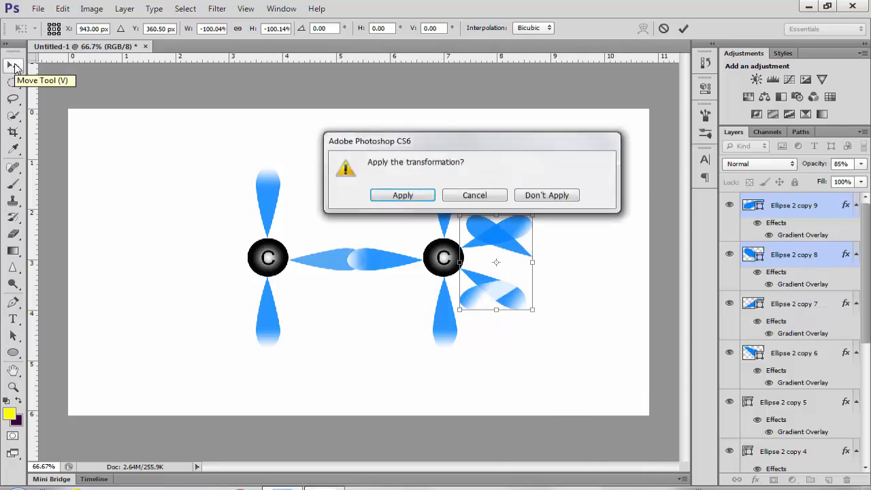
left_click(422, 197)
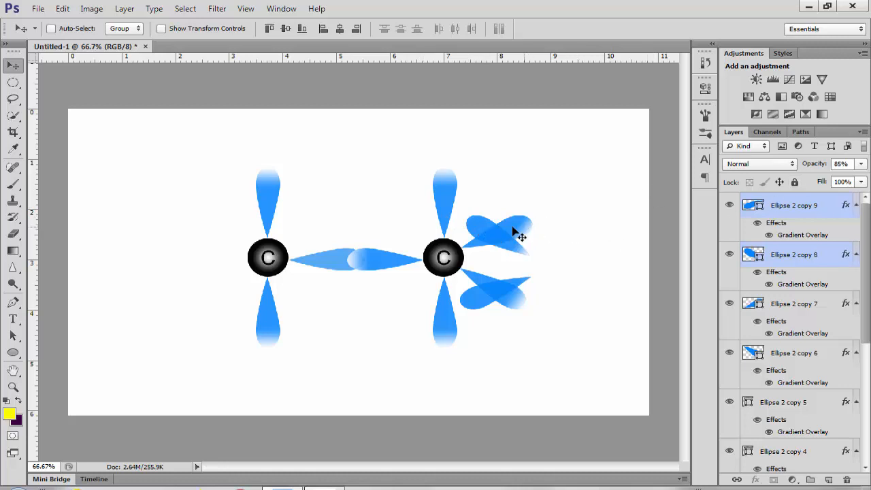
Step: Move the rotated pair to the left side of the left carbon ball and rotate it slightly counterclockwise so the tips meet the ball
left_click_drag(490, 232, 209, 222)
key("ctrl+t")
key("Escape")
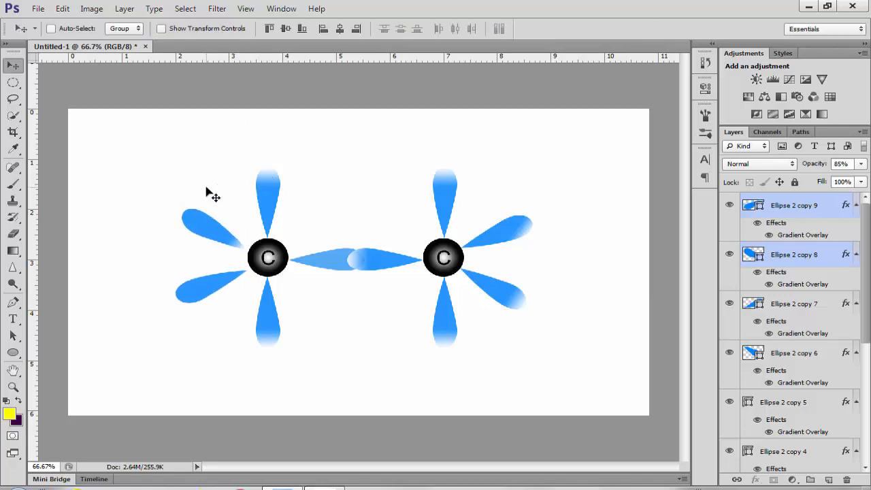
key("ctrl+t")
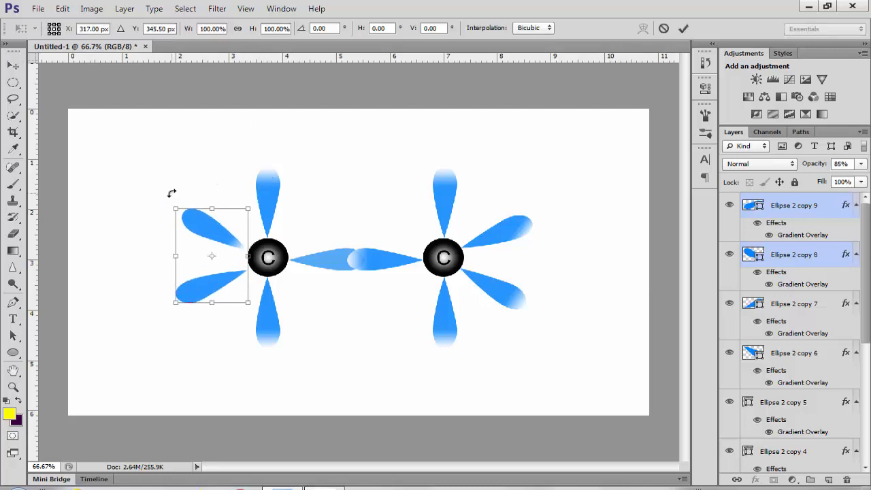
left_click_drag(169, 196, 168, 197)
left_click(13, 66)
left_click(402, 195)
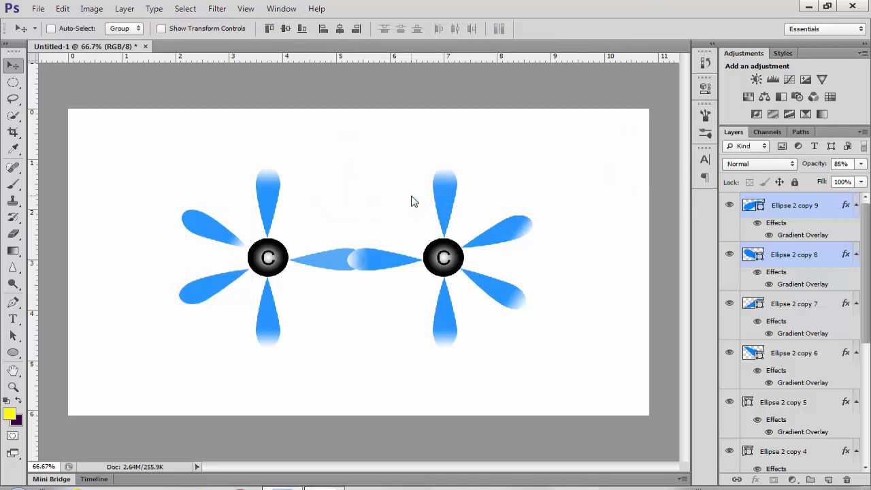
Step: Set the gradient overlay angle of Ellipse 2 copy 8, the upper slanted teardrop beside the left carbon ball, to 148°
double_click(778, 272)
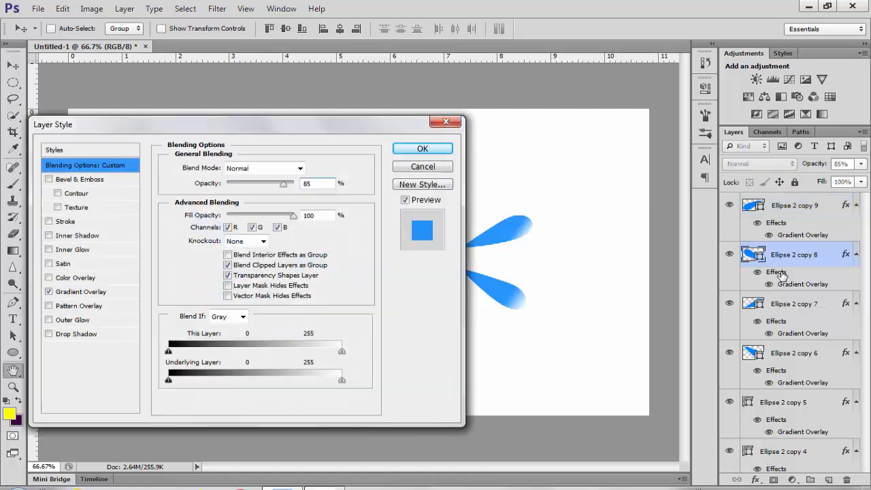
left_click(83, 291)
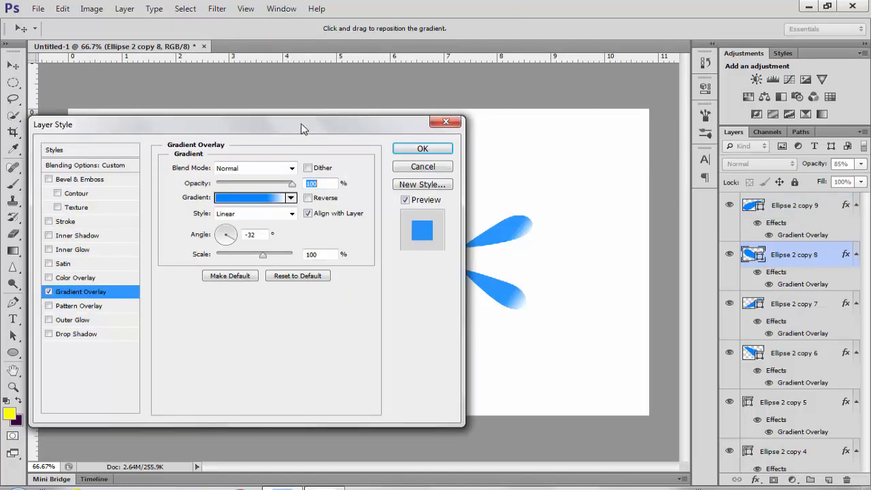
left_click_drag(301, 123, 653, 86)
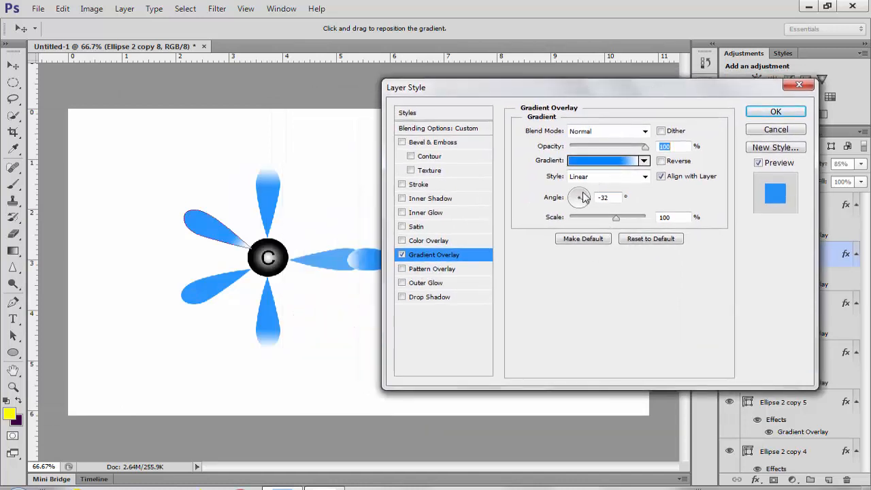
left_click_drag(582, 196, 581, 191)
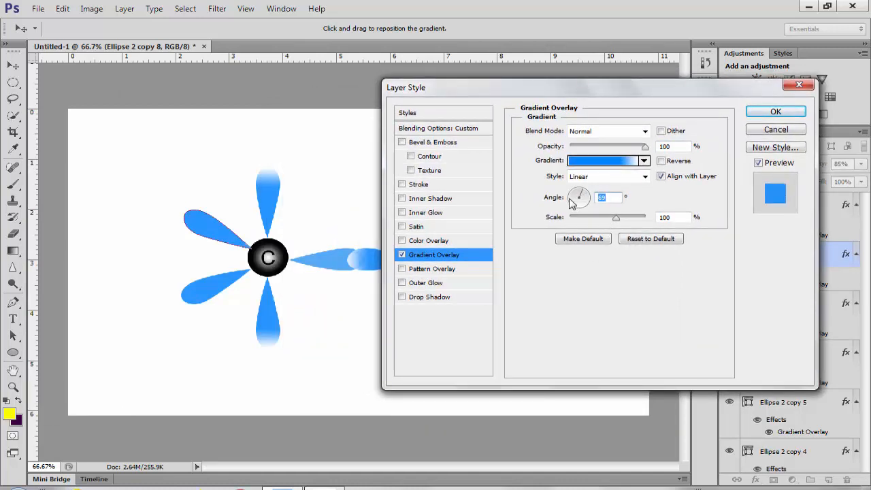
left_click(571, 198)
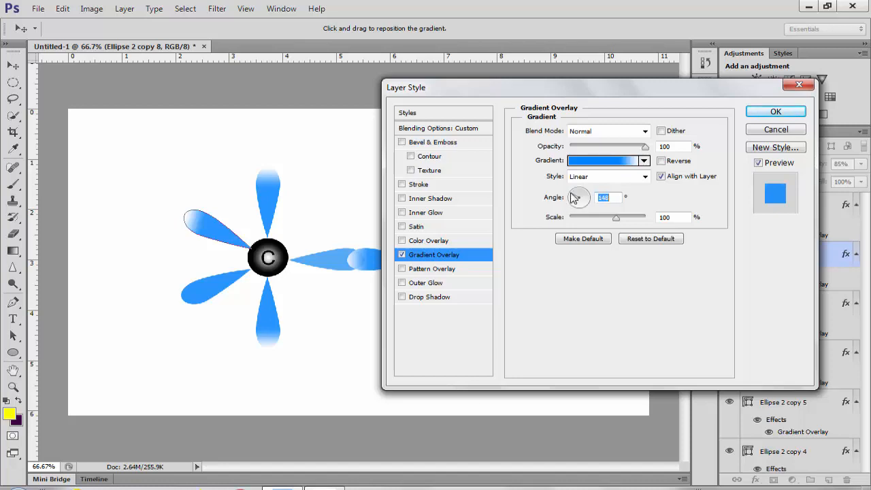
left_click(773, 113)
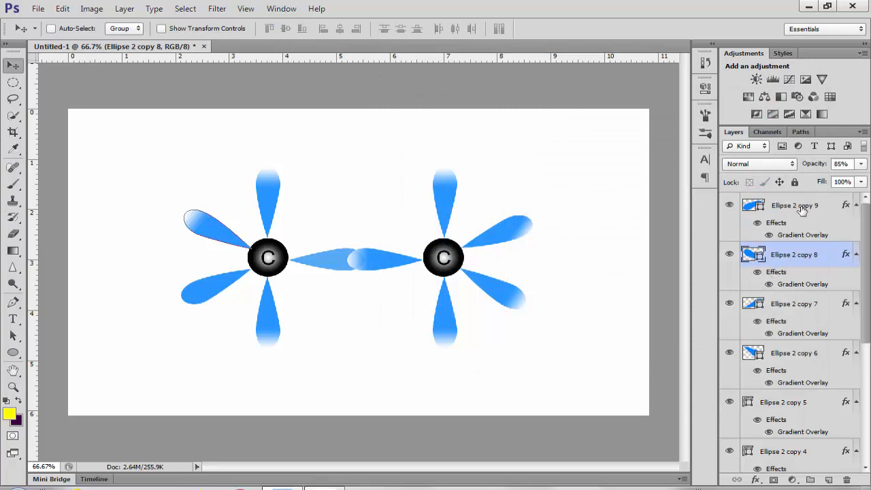
Step: Set the gradient overlay angle of Ellipse 2 copy 9, the lower slanted teardrop beside the left carbon ball, to -162°
left_click(802, 207)
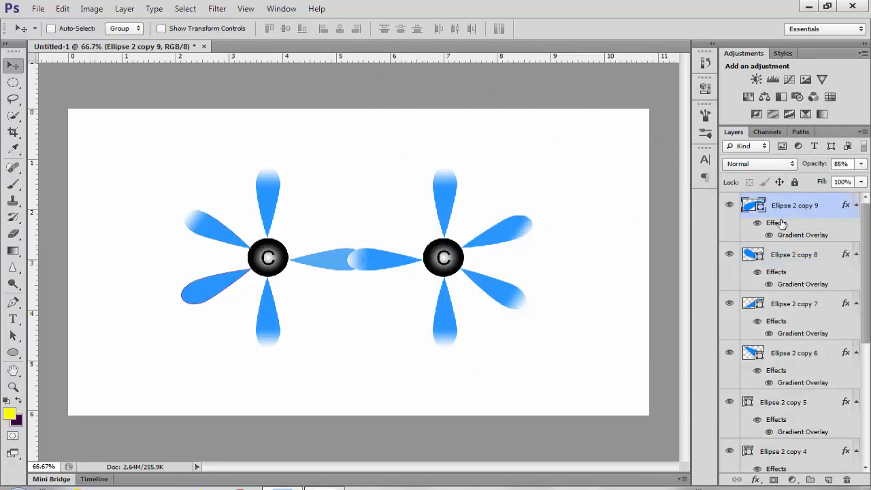
double_click(779, 223)
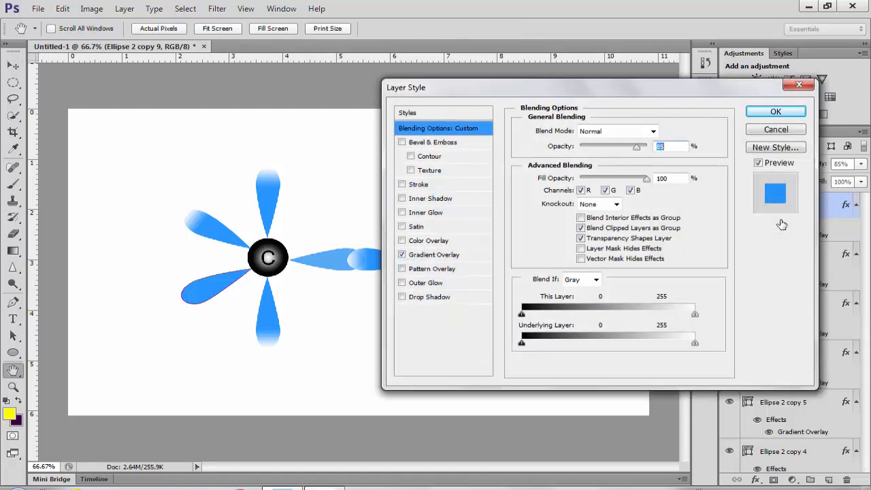
left_click(437, 257)
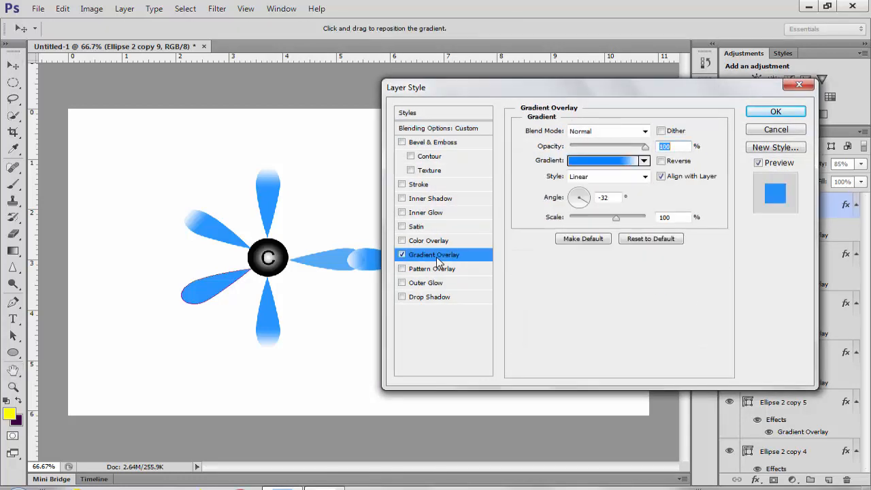
left_click(575, 197)
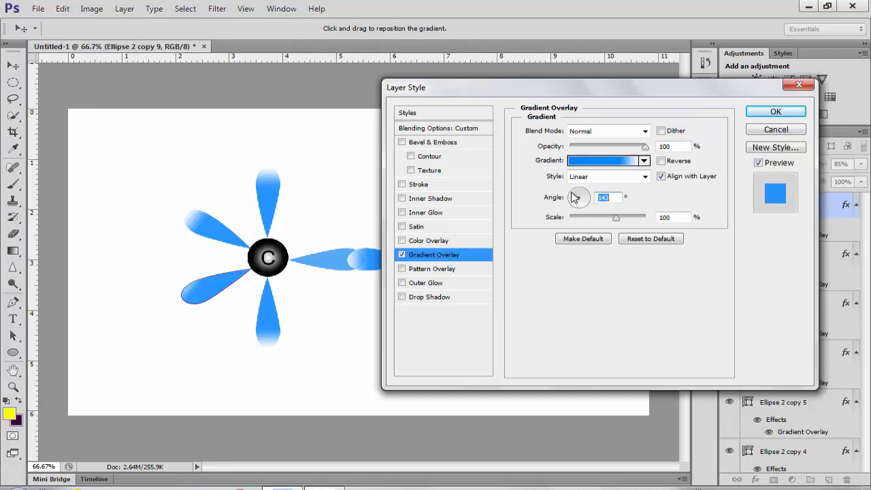
left_click(574, 200)
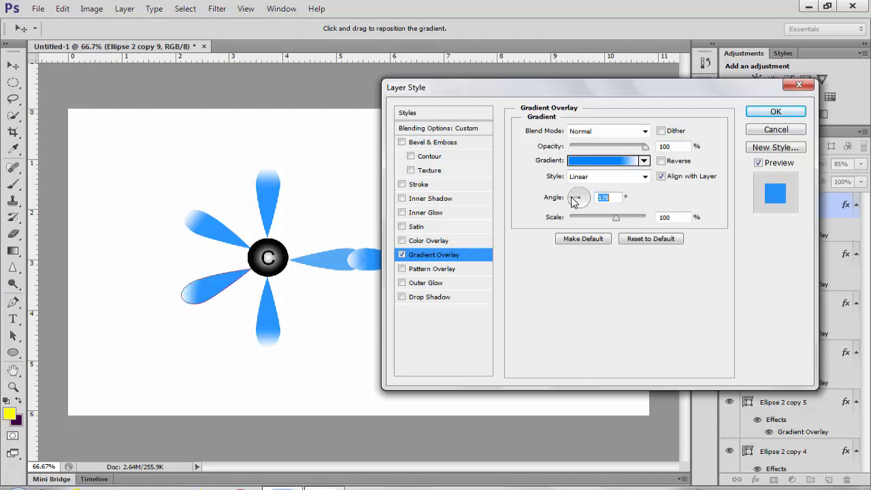
left_click(574, 204)
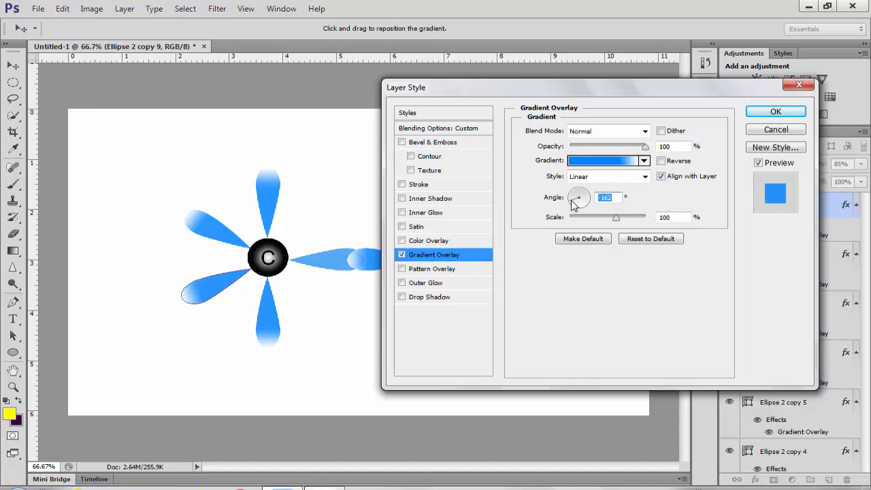
left_click(775, 112)
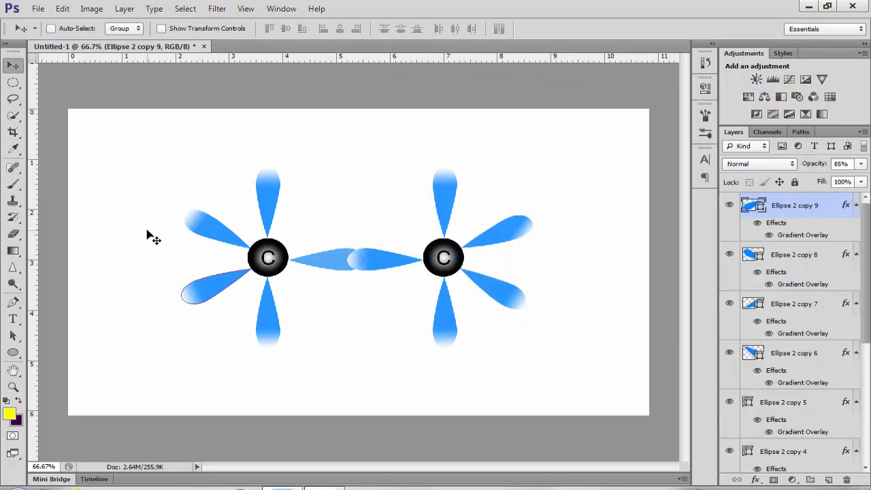
Step: Draw a thin horizontal rounded rectangle, about 338 by 9 px with a 60 px radius, connecting the two upper vertical teardrops
left_click(14, 353)
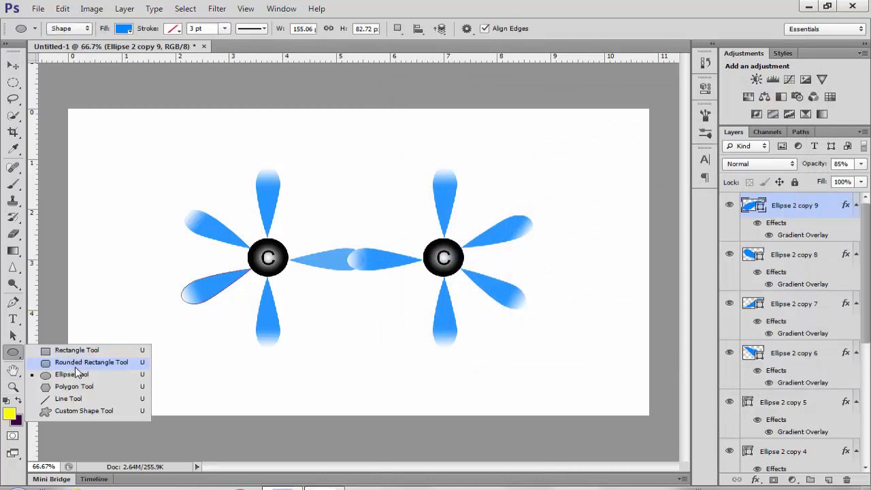
left_click(81, 364)
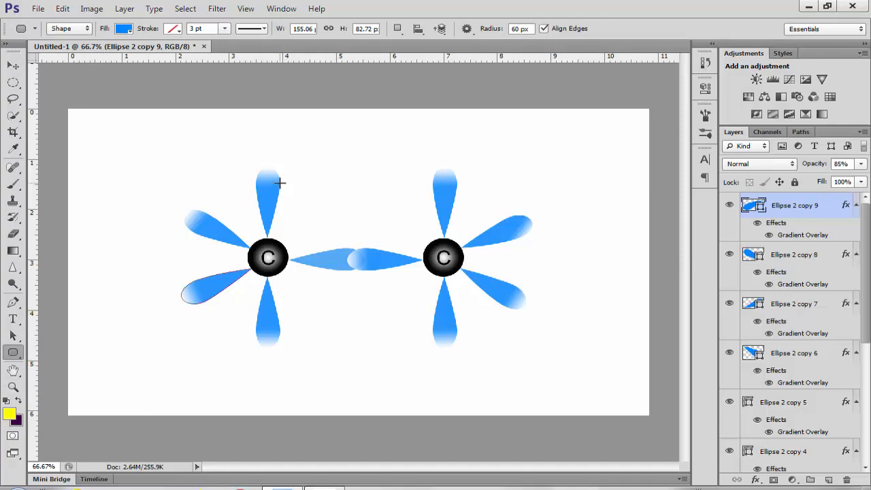
left_click_drag(280, 182, 432, 186)
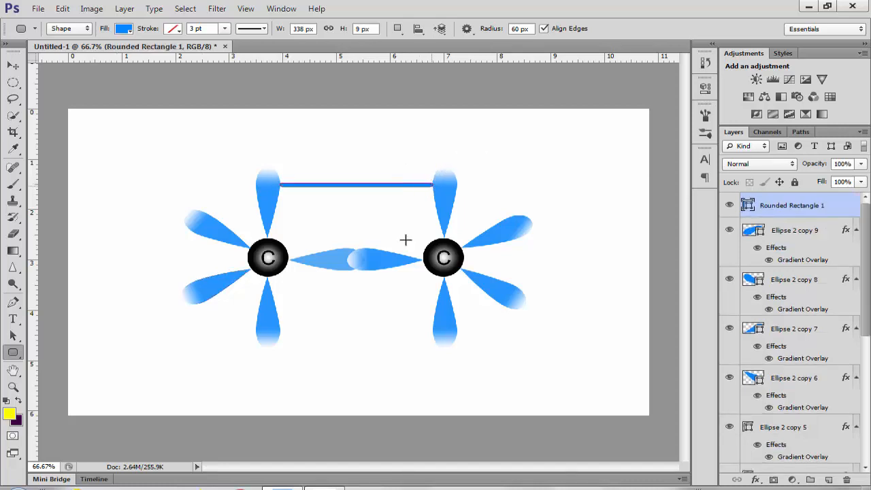
Step: Change the fill colour of the connecting bar to near-black 030303
double_click(748, 206)
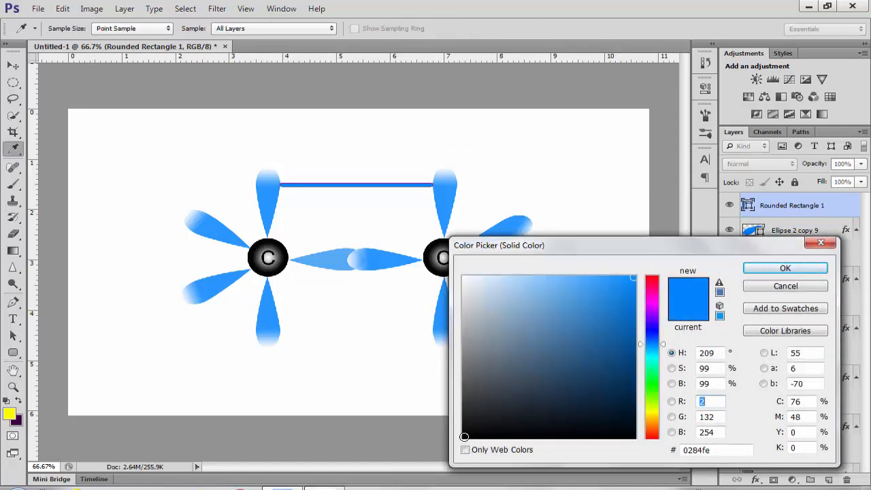
left_click(464, 436)
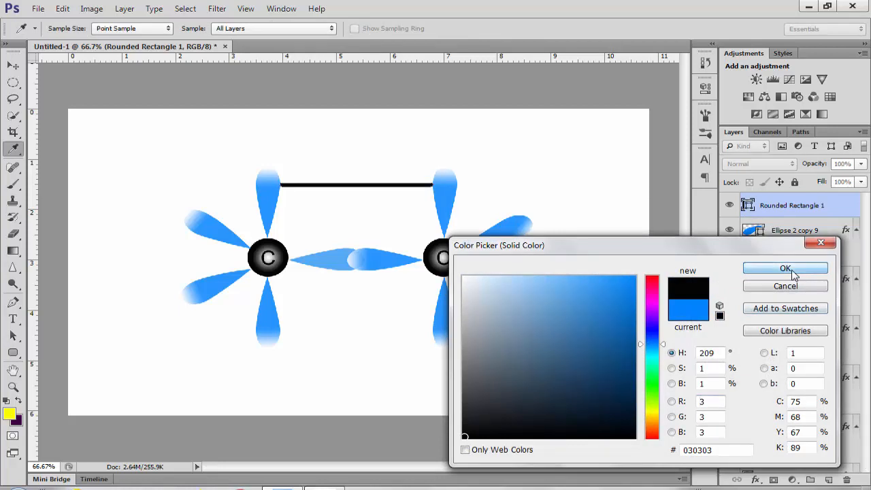
left_click(786, 270)
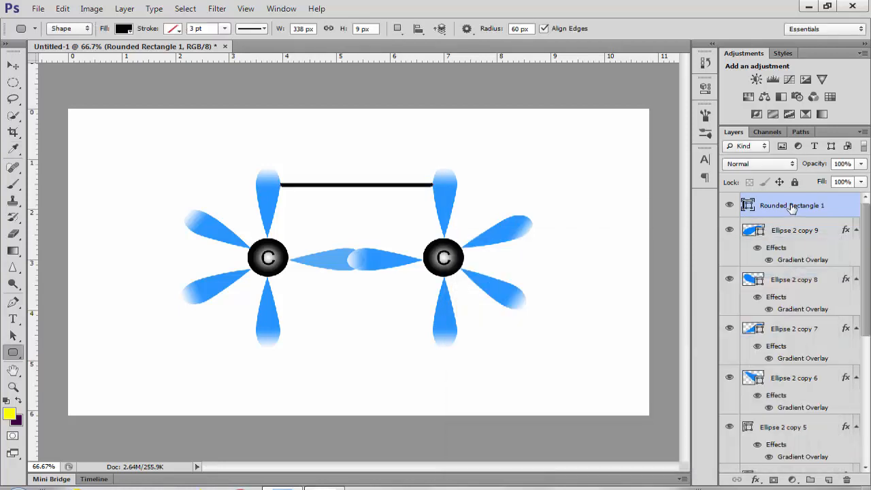
Step: Duplicate the black bar and move the copy straight down so it connects the two lower vertical teardrops
key("ctrl+j")
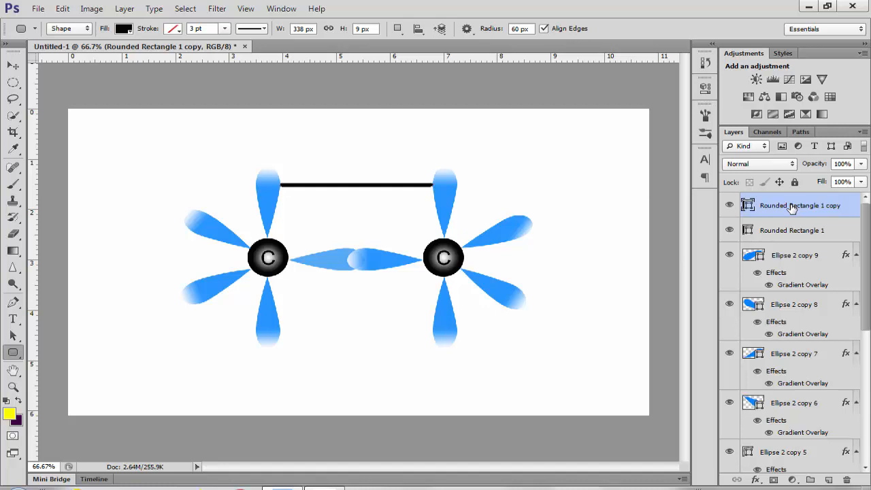
left_click(13, 66)
key("Down")
key("Down")
key("Down")
key("Down")
key("Down")
key("Down")
key("Down")
key("Down")
key("Down")
key("Down")
key("Down")
key("Down")
key("Down")
key("Down")
key("Down")
key("Down")
key("Down")
key("Down")
key("Down")
key("Down")
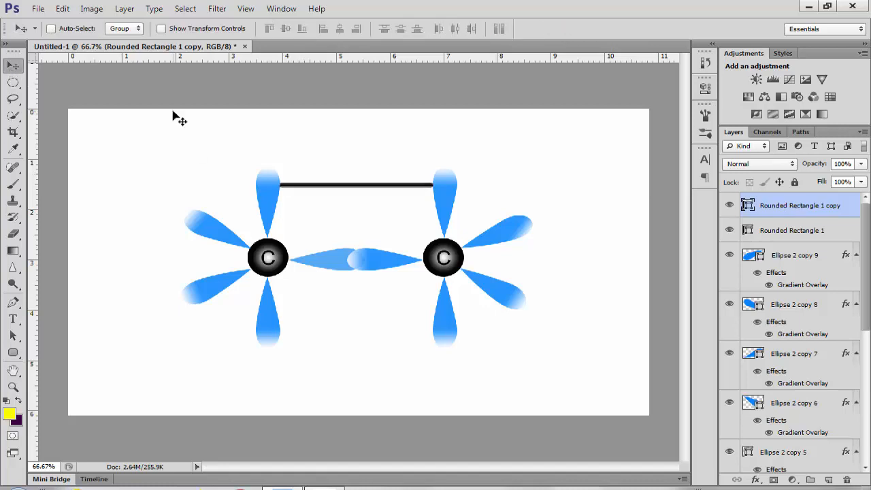
key("shift+Down")
key("shift+Down")
key("shift+Down")
key("shift+Down")
key("shift+Down")
key("shift+Down")
key("shift+Down")
key("shift+Down")
key("shift+Down")
key("shift+Down")
key("shift+Down")
key("shift+Down")
key("shift+Down")
key("shift+Down")
key("shift+Down")
key("shift+Down")
key("shift+Down")
key("shift+Down")
key("shift+Down")
key("shift+Down")
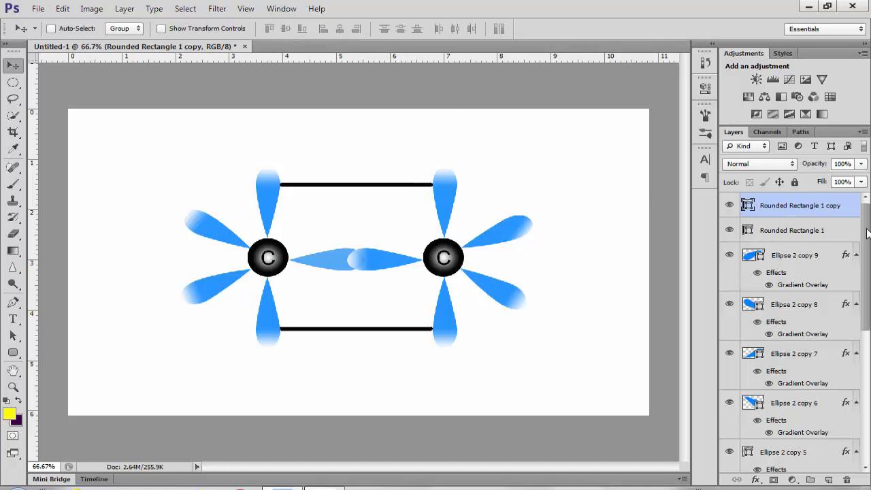
Step: Select all the teardrop layers, from Ellipse 2 copy 9 through Ellipse 2, and group them
scroll(867, 233, "down", 1)
left_click(805, 228)
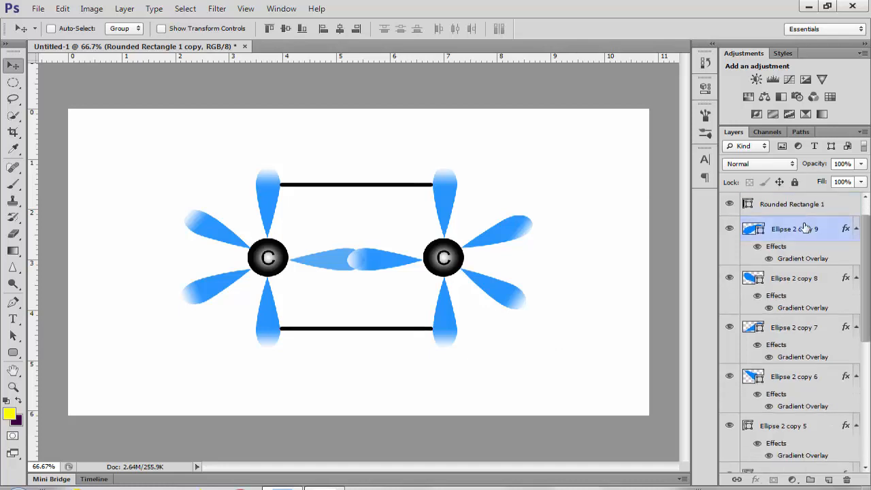
left_click(787, 278, "ctrl")
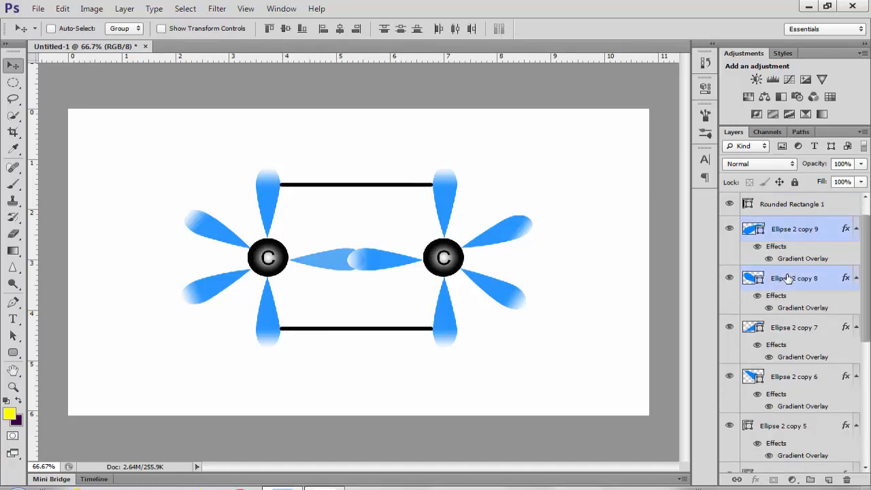
left_click(783, 330, "ctrl")
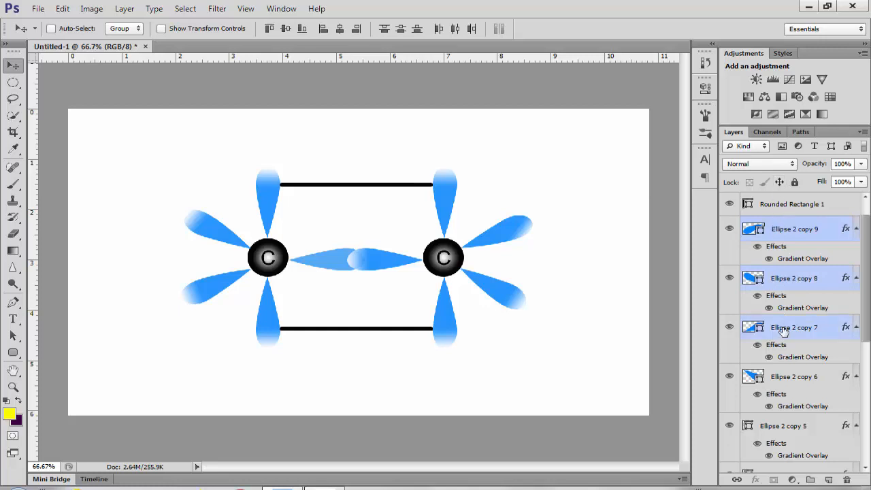
left_click(784, 377, "ctrl")
scroll(784, 378, "down", 3)
left_click(785, 314, "ctrl")
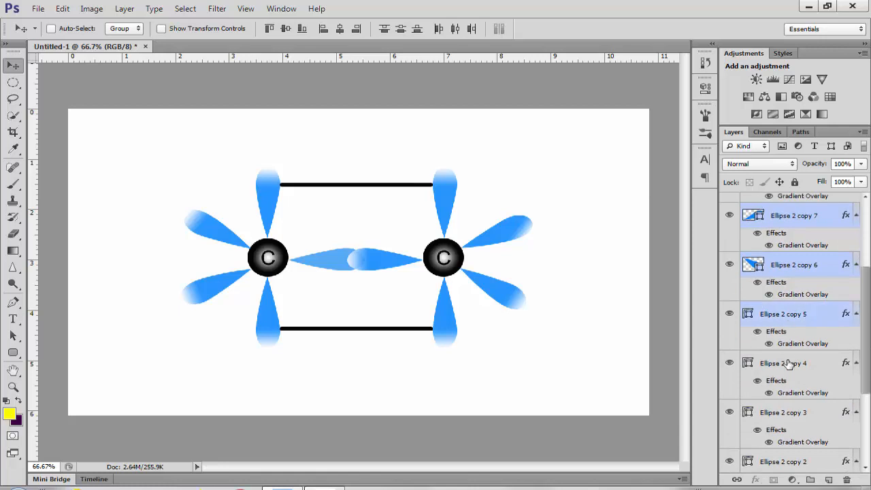
left_click(785, 363, "ctrl")
left_click(788, 414, "ctrl")
scroll(788, 416, "down", 2)
left_click(783, 358, "ctrl")
left_click(782, 407, "ctrl")
scroll(782, 407, "down", 1)
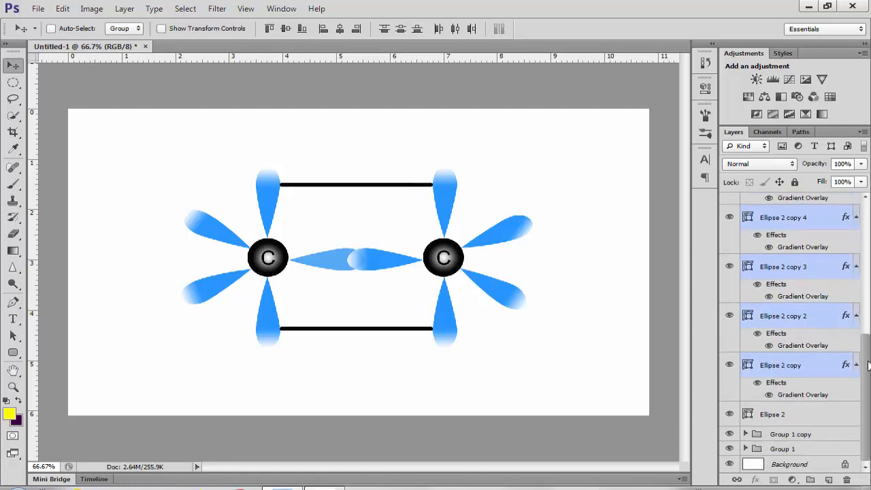
left_click(775, 415, "ctrl")
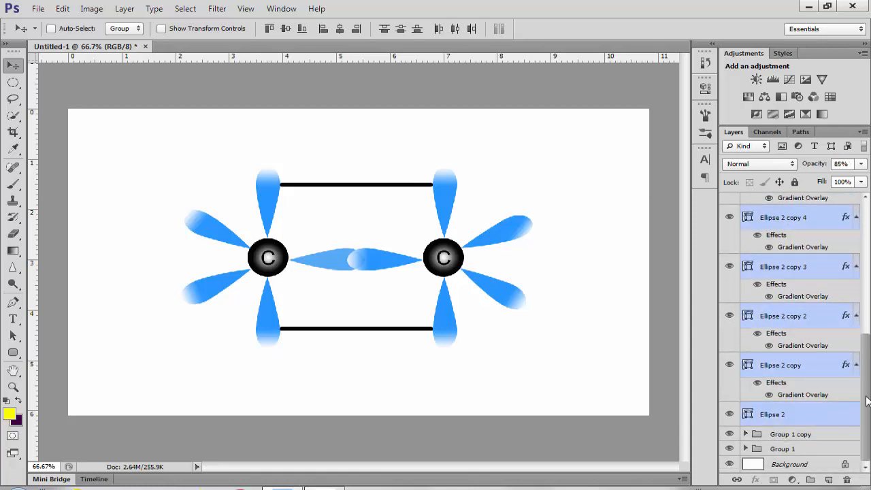
key("ctrl+g")
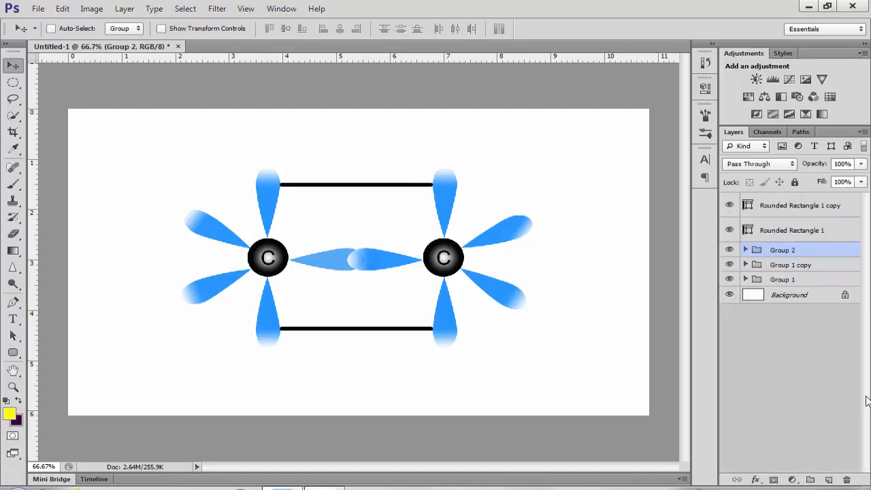
Step: Group the two black connecting bar layers, Rounded Rectangle 1 and Rounded Rectangle 1 copy
left_click(780, 356)
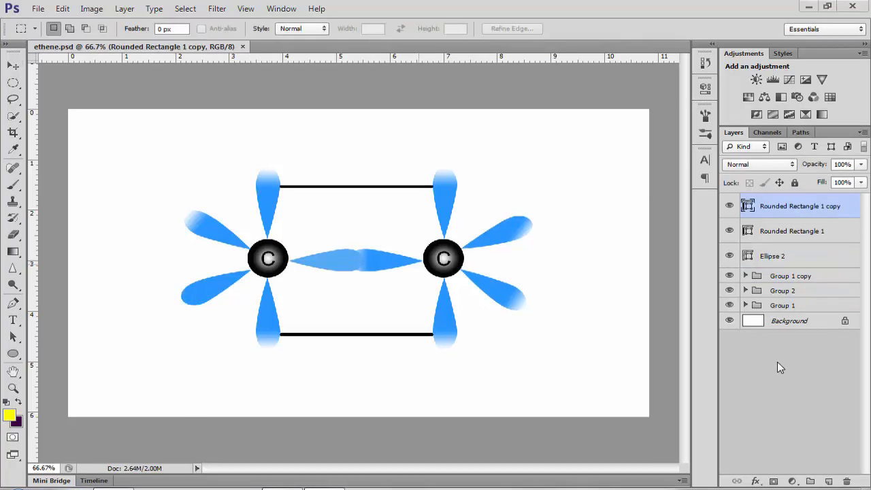
left_click(788, 232, "shift")
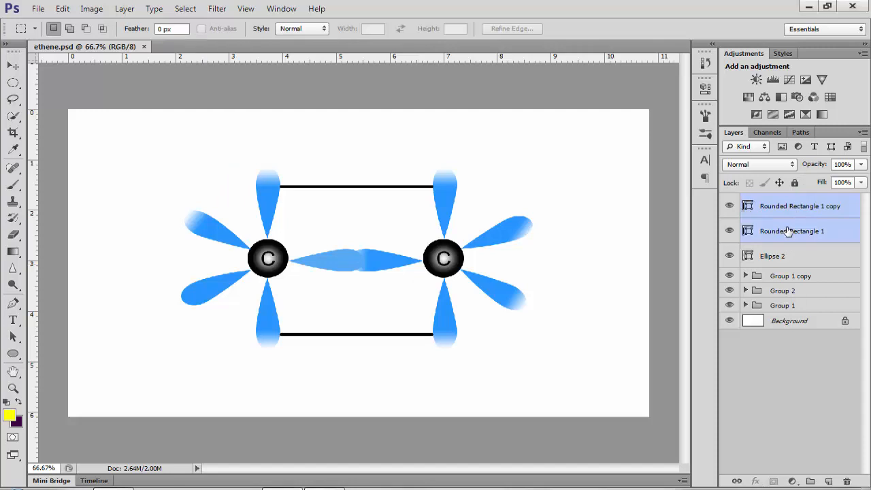
key("ctrl+g")
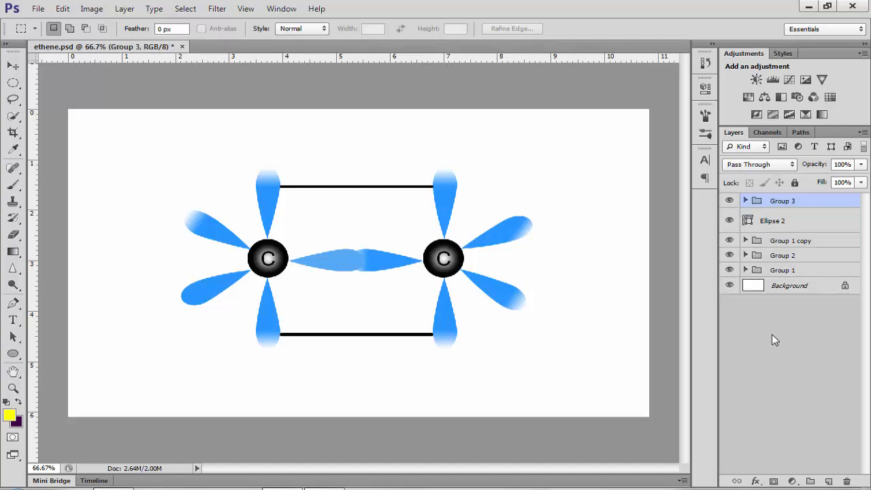
Step: Draw a yellow circle about 112 px in diameter with the Ellipse tool, above and outward of the left carbon ball's upper slanted teardrop
left_click(13, 353)
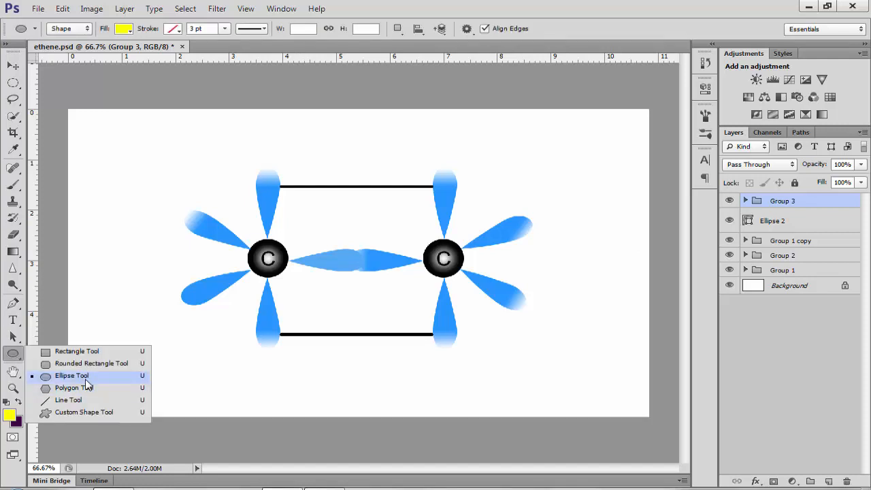
left_click(86, 378)
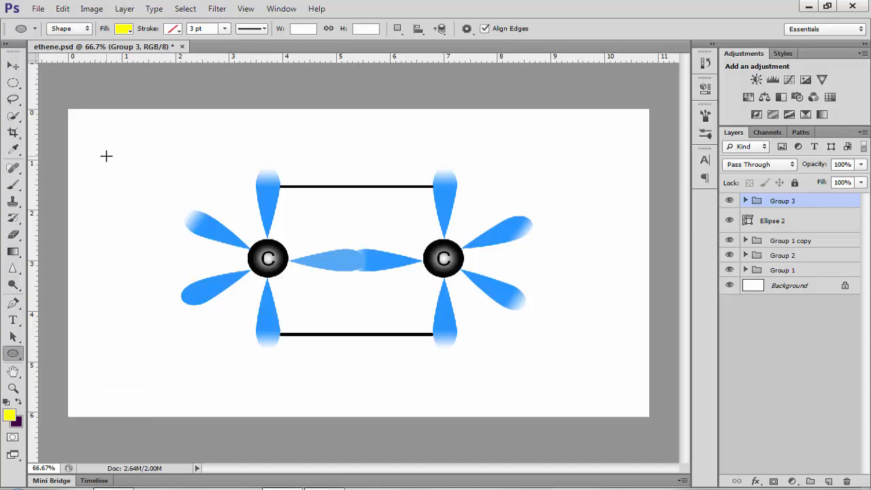
left_click_drag(105, 156, 185, 202)
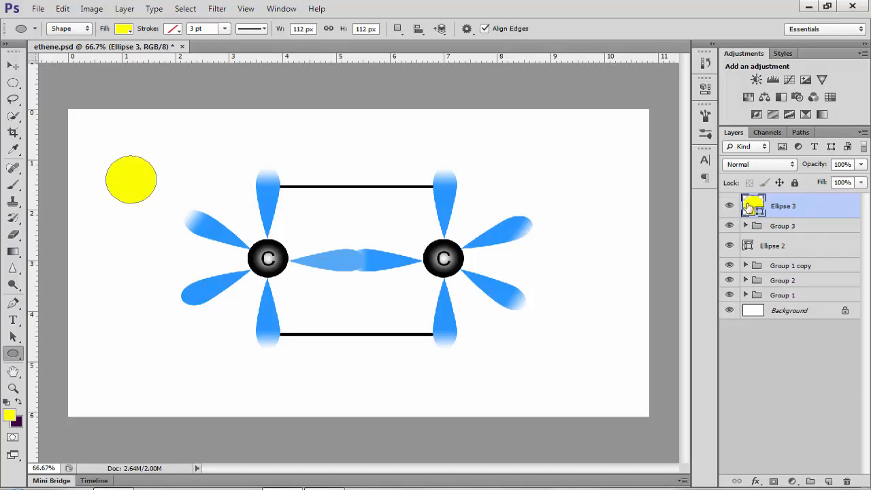
Step: Add a Gradient Overlay layer style to the yellow circle and set the gradient style to Radial
left_click(754, 481)
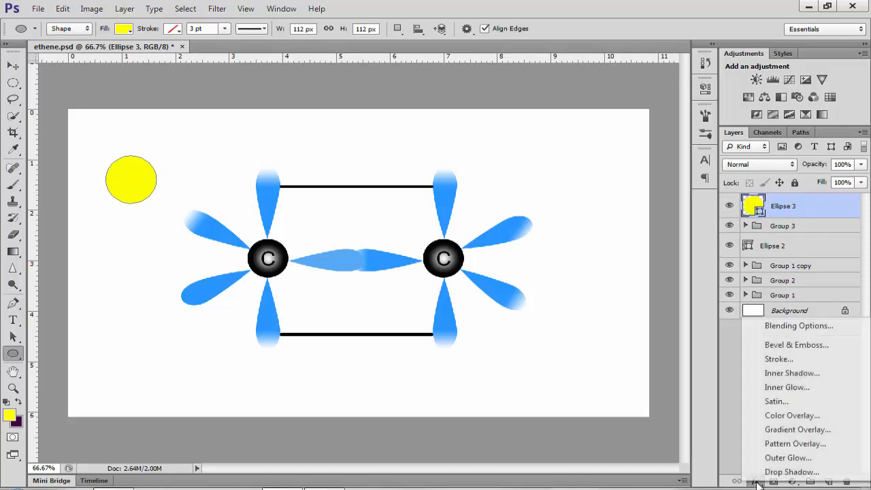
left_click(786, 430)
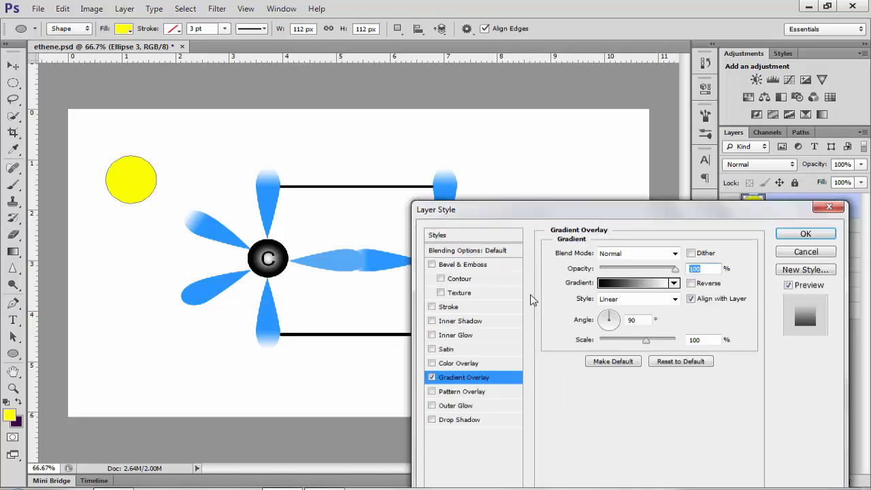
left_click(676, 298)
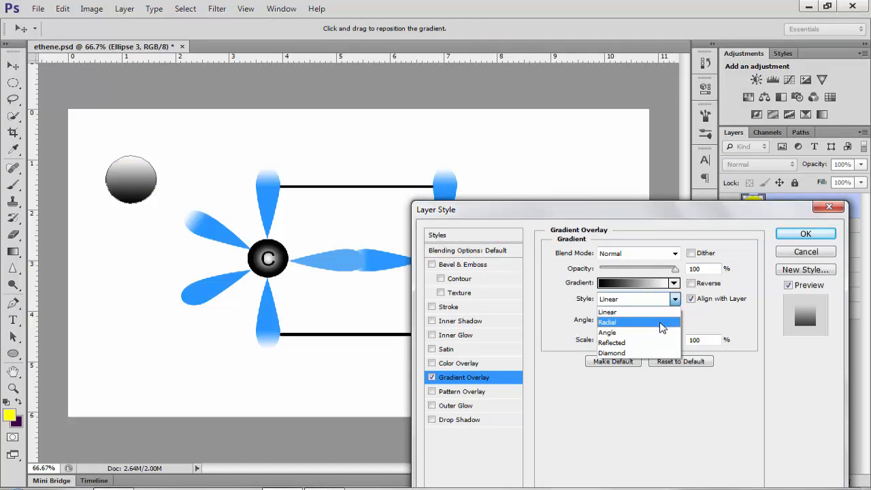
left_click(662, 328)
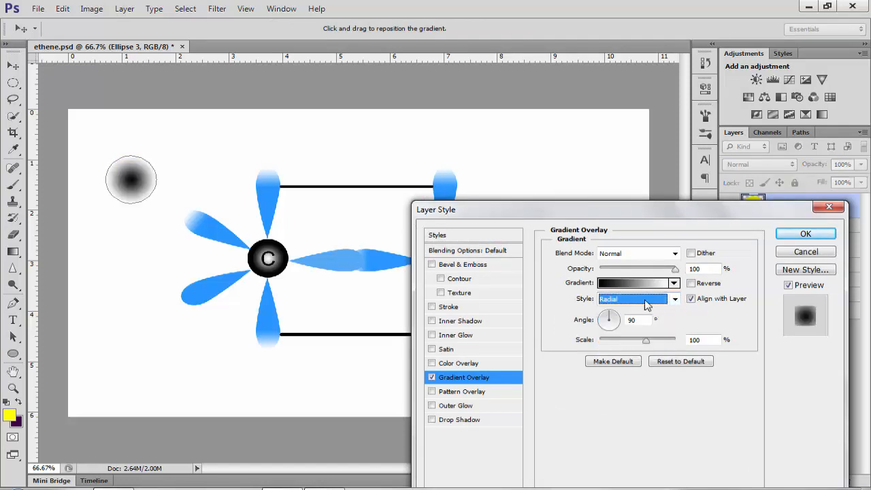
Step: Edit the overlay gradient's color stops so it runs from white at the start to bright red at the end
left_click(637, 281)
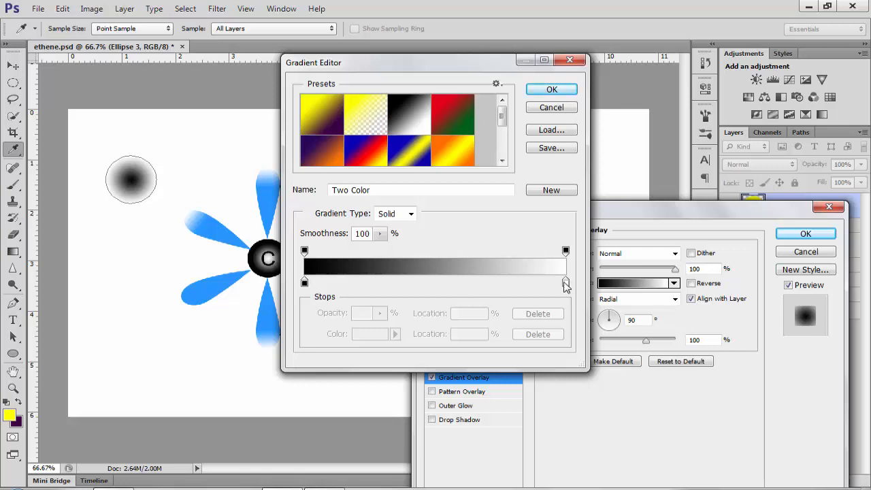
double_click(565, 283)
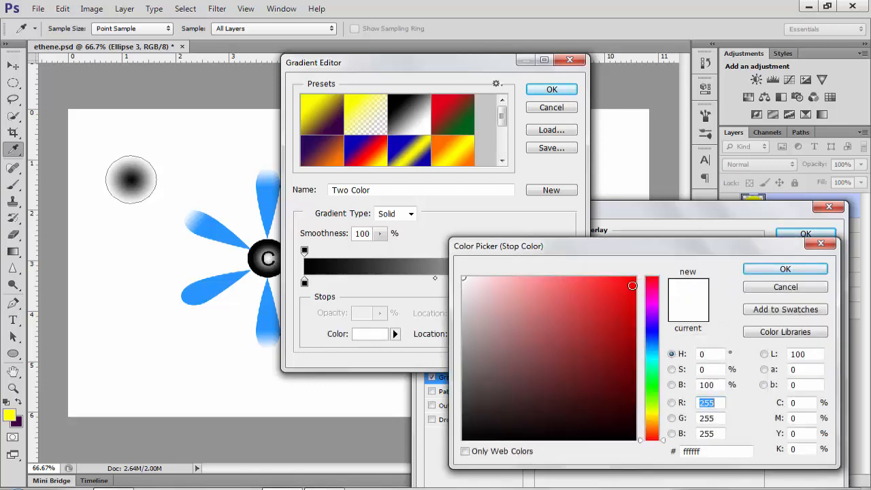
left_click(632, 285)
left_click(790, 271)
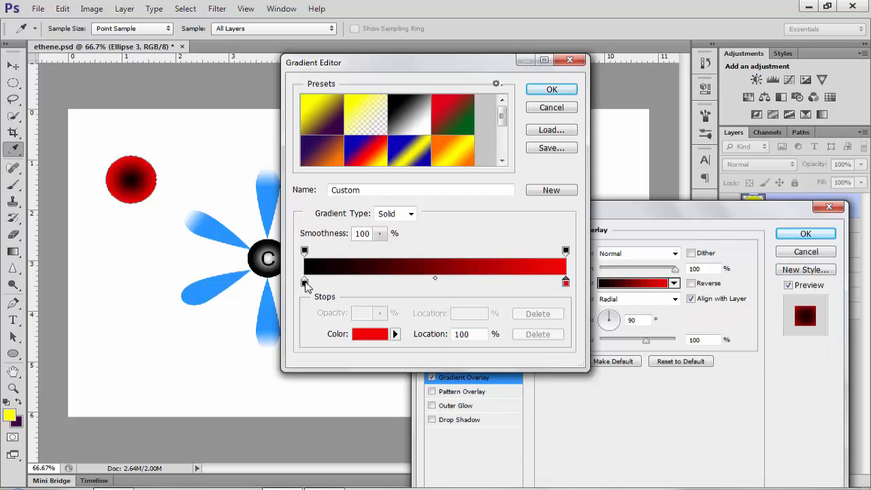
left_click(305, 282)
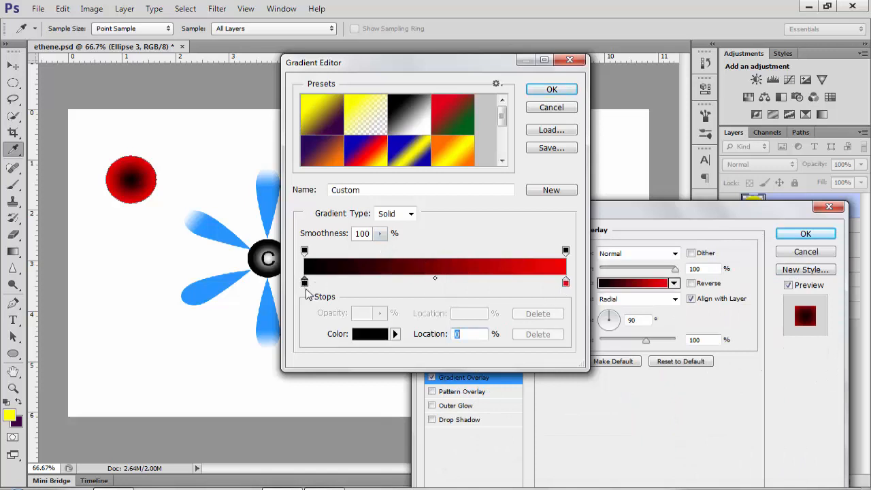
double_click(305, 282)
left_click(464, 279)
left_click(786, 270)
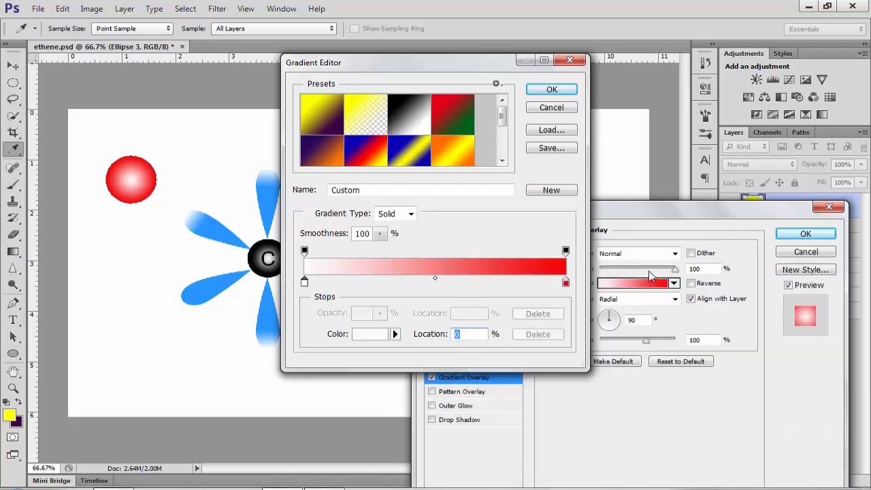
Step: Shift the gradient's red stop to location 74% and apply the gradient overlay to the circle
left_click_drag(565, 283, 487, 280)
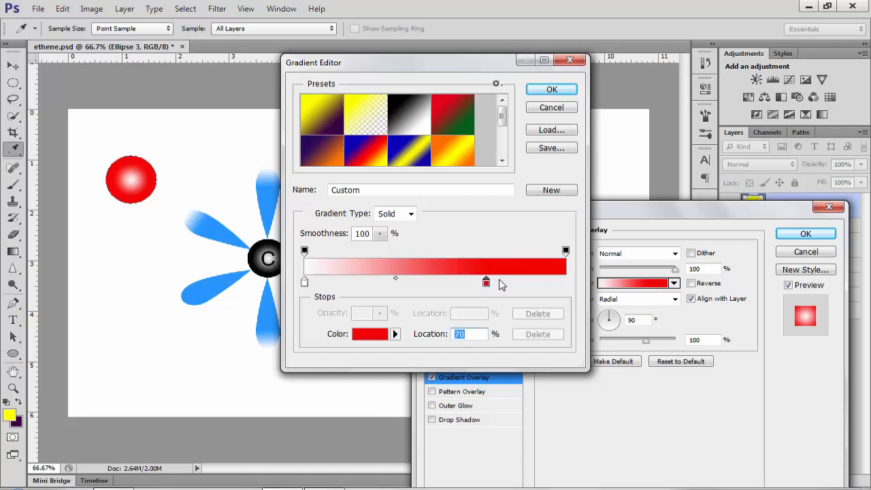
left_click_drag(494, 279, 497, 282)
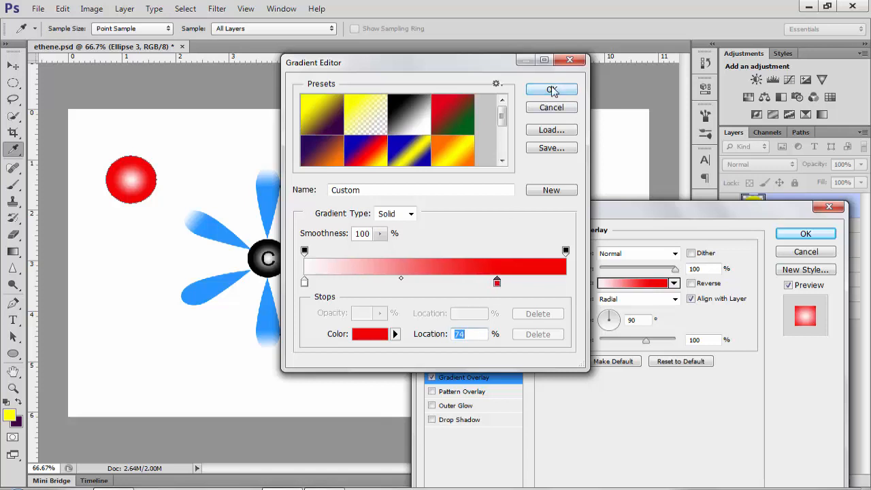
left_click(551, 90)
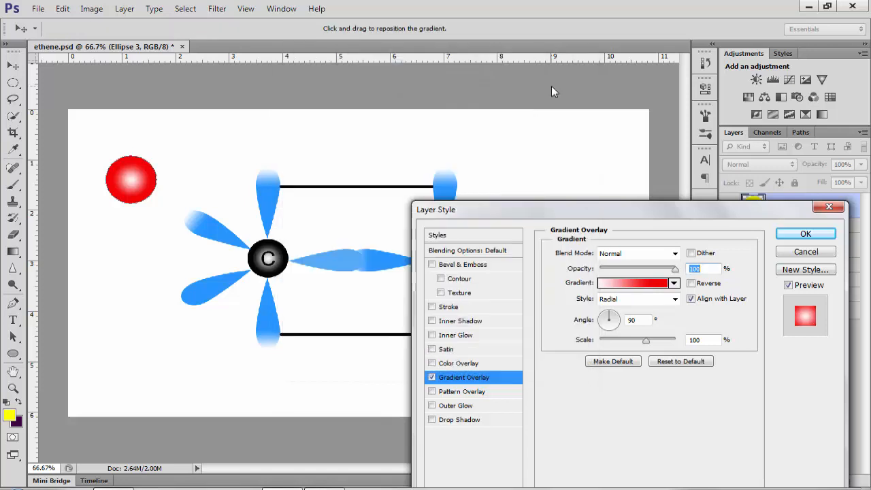
left_click(820, 237)
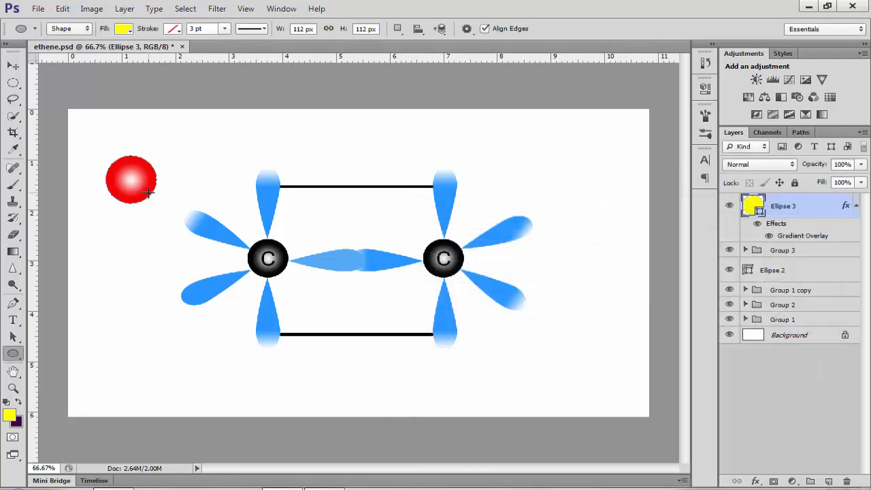
Step: Move the red ball onto the tip of the left carbon's upper slanted teardrop and reduce its opacity to 76%
left_click(13, 71)
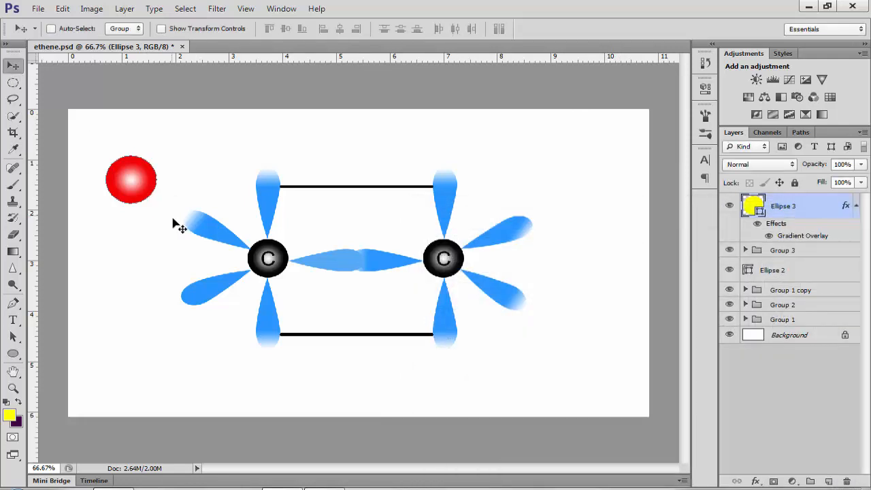
left_click_drag(141, 184, 193, 219)
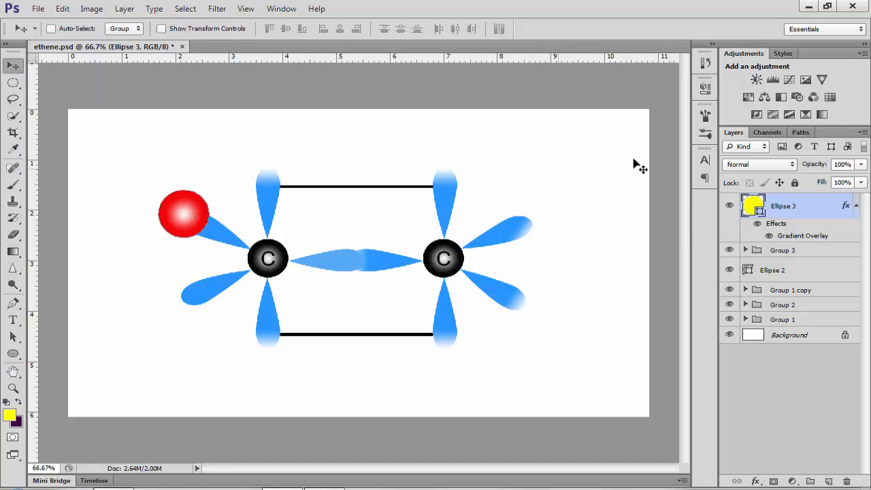
left_click(862, 164)
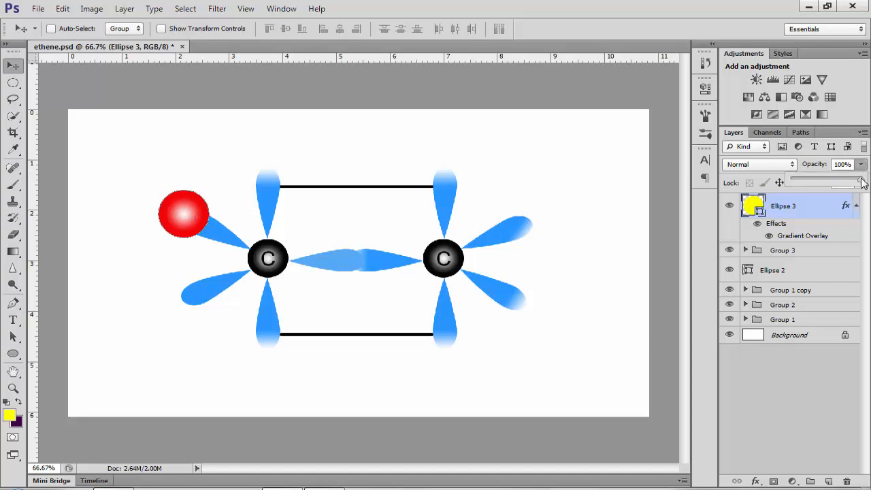
left_click_drag(860, 182, 845, 182)
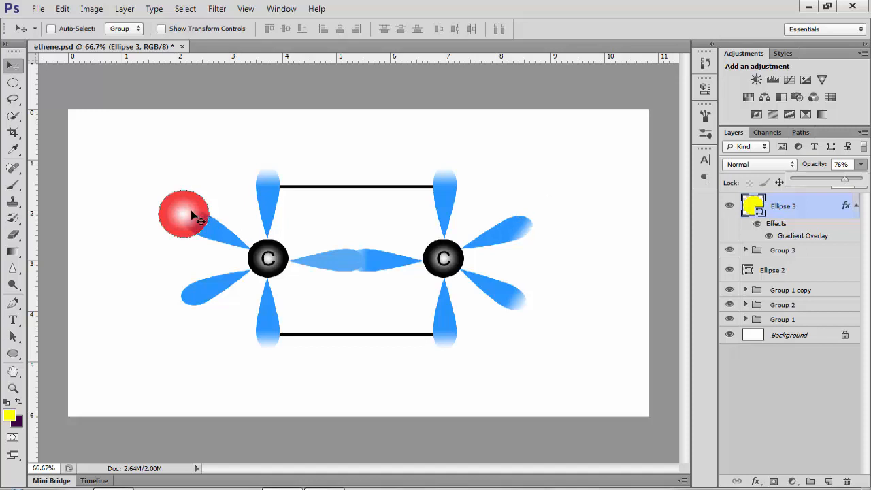
left_click_drag(192, 212, 196, 215)
key("Left")
key("Left")
key("Left")
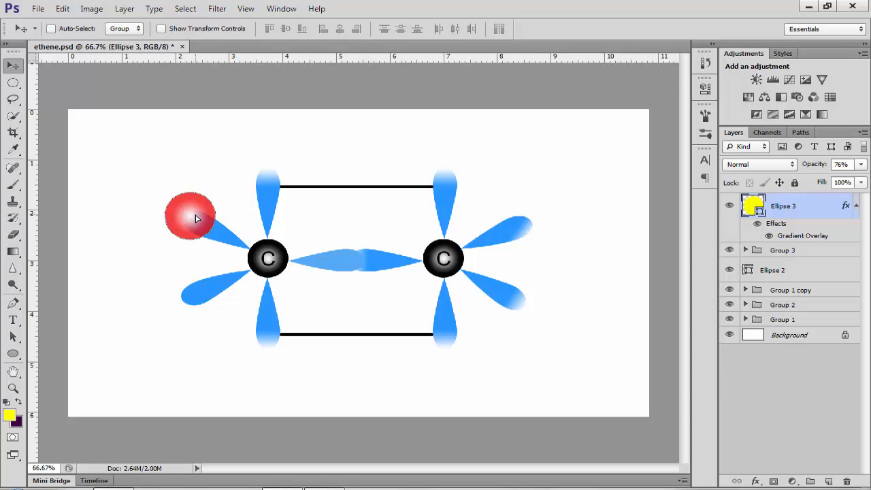
Step: Set the red ball layer's opacity to 70% and deselect the layer
key("ctrl+plus")
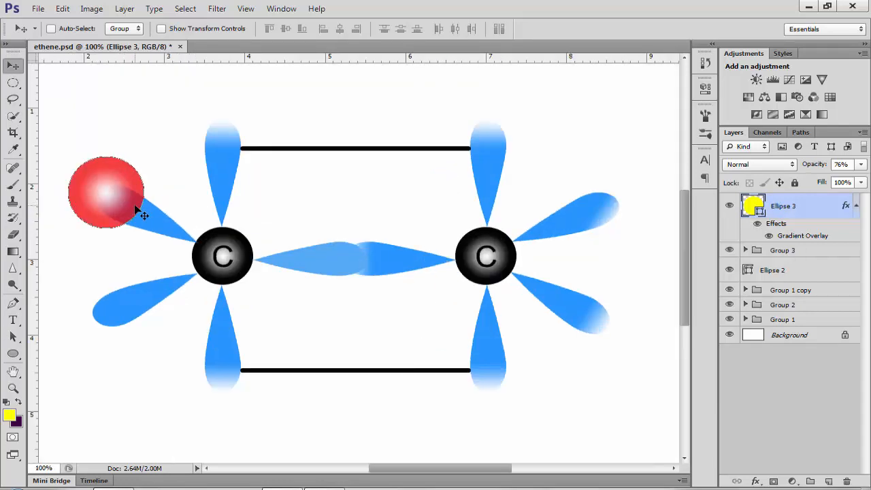
left_click(861, 165)
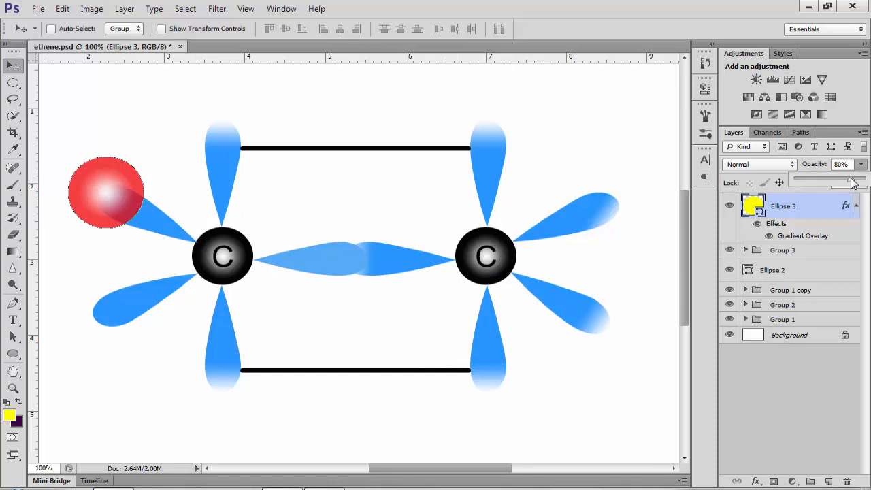
left_click_drag(851, 182, 844, 182)
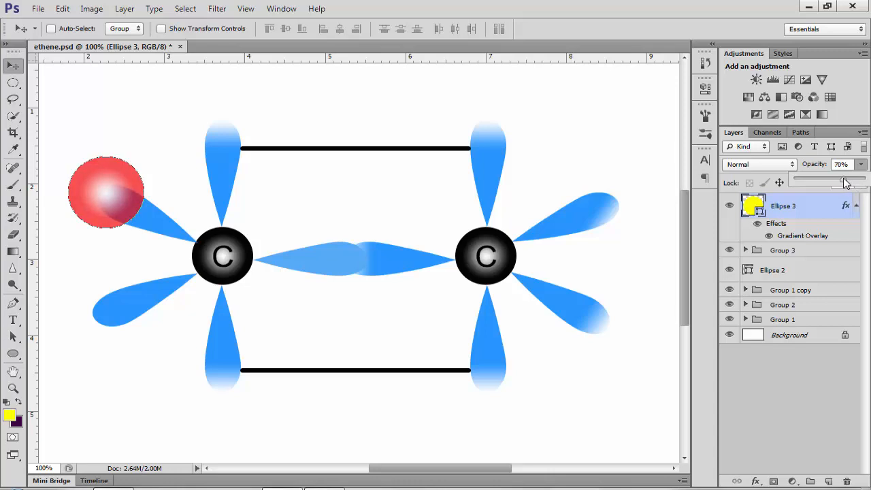
left_click(812, 402)
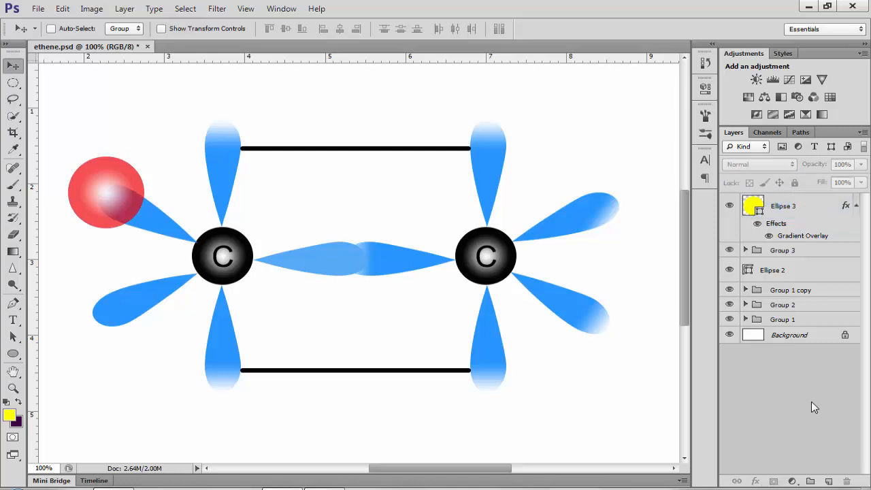
Step: Duplicate the red ball and move the copy down onto the tip of the left carbon's lower slanted teardrop
left_click(791, 205)
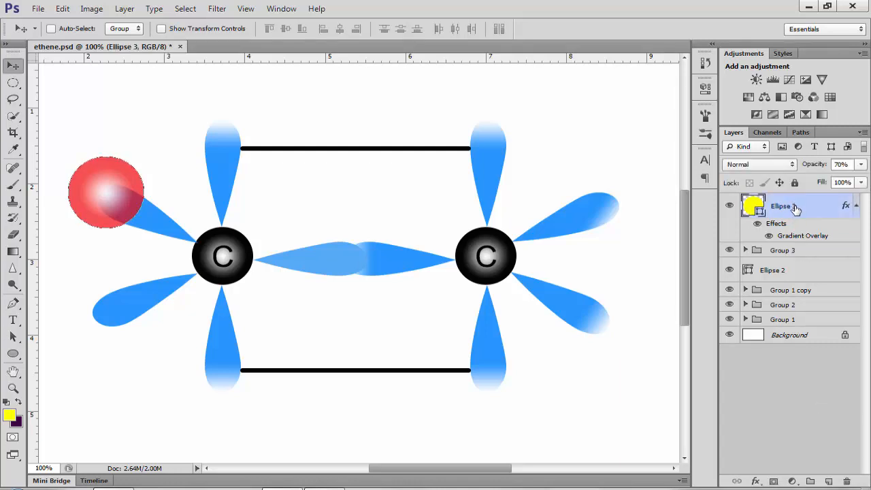
key("ctrl+j")
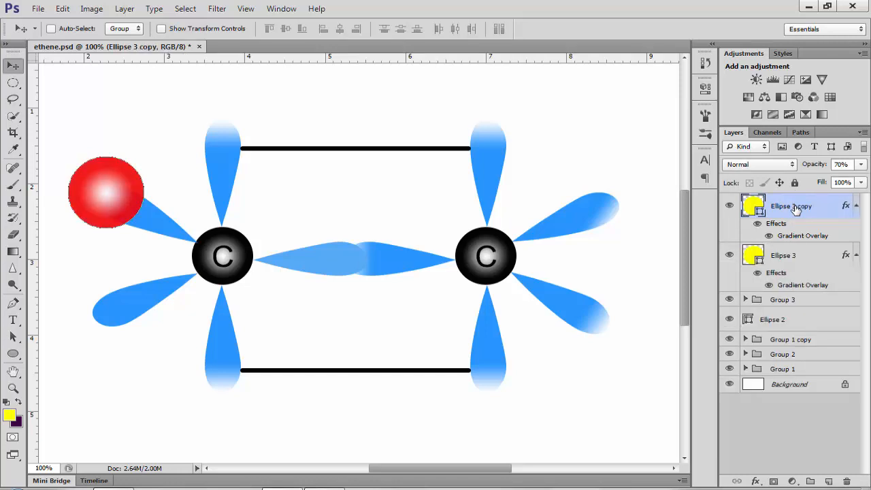
key("Down")
key("Down")
key("Down")
key("Down")
key("Down")
key("Down")
key("Down")
key("Down")
key("Down")
key("Down")
key("Down")
key("Down")
key("Down")
key("Down")
key("Down")
key("Down")
key("Down")
key("Down")
key("Down")
key("Down")
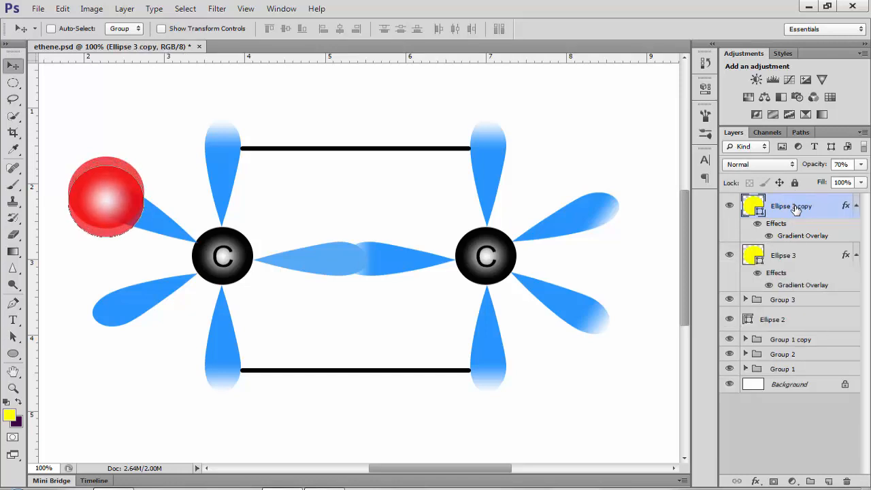
key("Down")
key("Down")
key("Down")
key("Down")
key("Down")
key("Down")
key("Down")
key("Down")
key("Down")
key("Down")
key("Down")
key("Down")
key("Down")
key("Down")
key("Down")
key("Down")
key("Down")
key("Down")
key("Down")
key("Down")
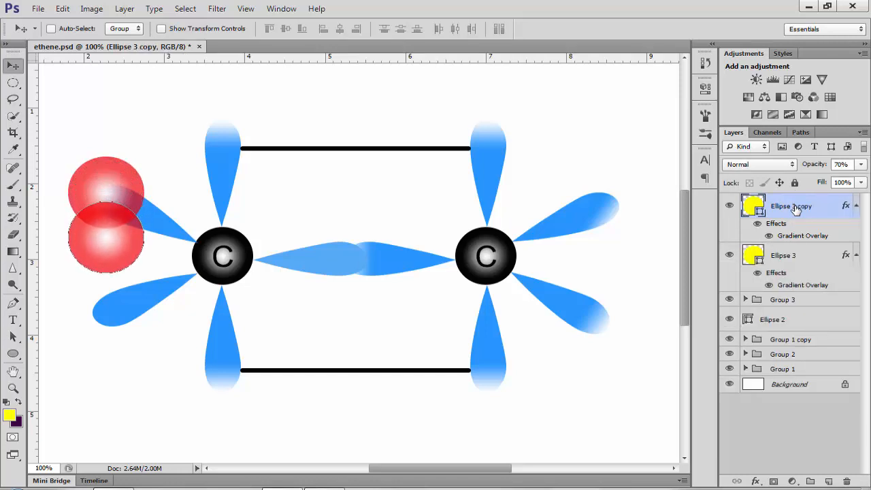
key("Down")
key("Down")
key("Down")
key("Down")
key("Down")
key("Down")
key("Down")
key("Down")
key("Down")
key("Down")
key("Down")
key("Down")
key("Down")
key("Down")
key("Down")
key("Down")
key("Down")
key("Down")
key("Down")
key("Down")
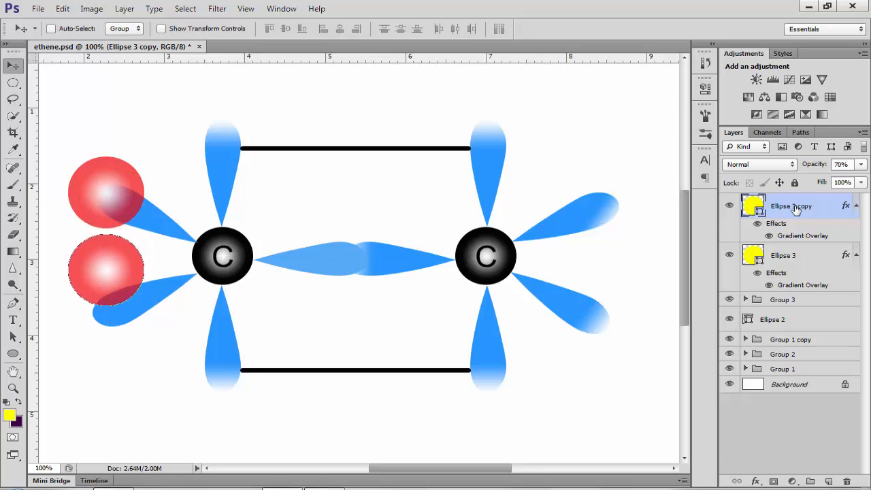
key("Down")
key("Down")
key("Down")
key("Down")
key("Down")
key("Down")
key("Down")
key("Down")
key("Down")
key("Down")
key("Down")
key("Down")
key("Down")
key("Down")
key("Down")
key("Down")
key("Down")
key("Down")
key("Down")
key("Down")
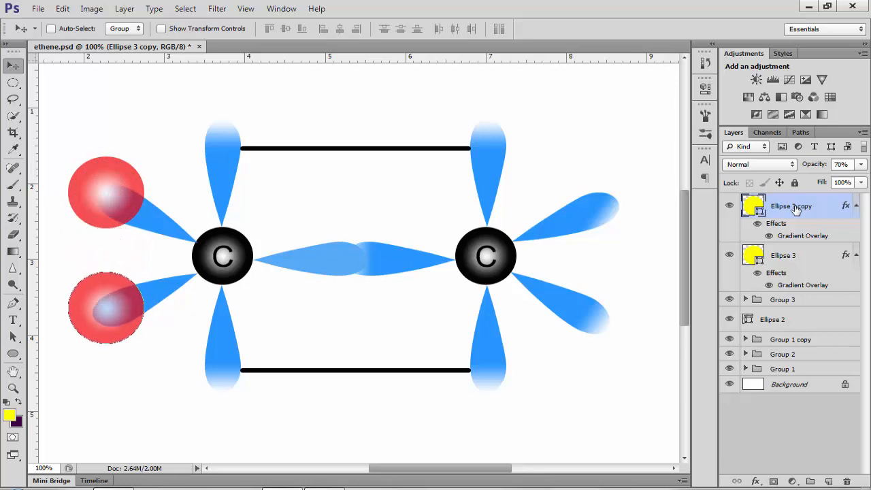
key("Up")
key("Up")
key("Up")
key("Down")
key("Down")
key("Down")
key("Right")
key("Right")
Step: Duplicate the lower red ball and move the copy across onto the tip of the right carbon's lower slanted teardrop
key("ctrl+j")
key("Right")
key("Right")
key("Right")
key("Right")
key("Right")
key("Right")
key("Right")
key("Right")
key("Right")
key("Right")
key("Right")
key("Right")
key("Right")
key("Right")
key("Right")
key("Right")
key("Right")
key("Right")
key("Right")
key("Right")
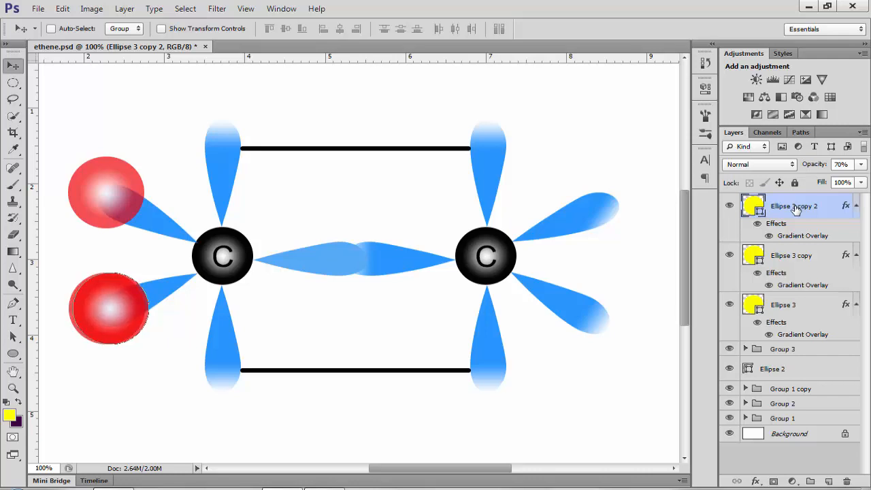
key("Right")
key("Right")
key("Right")
key("Right")
key("Right")
key("Right")
key("Right")
key("Right")
key("Right")
key("Right")
key("Right")
key("Right")
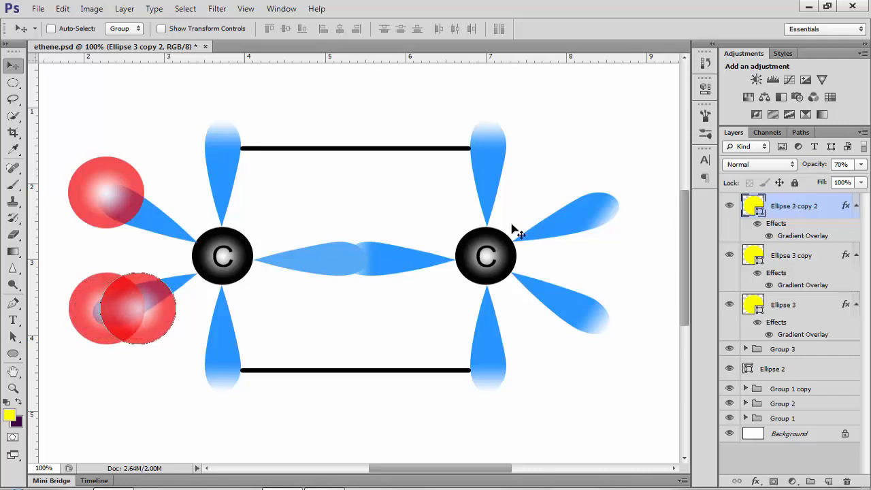
left_click_drag(148, 314, 609, 324)
key("Left")
key("Left")
key("Left")
key("Right")
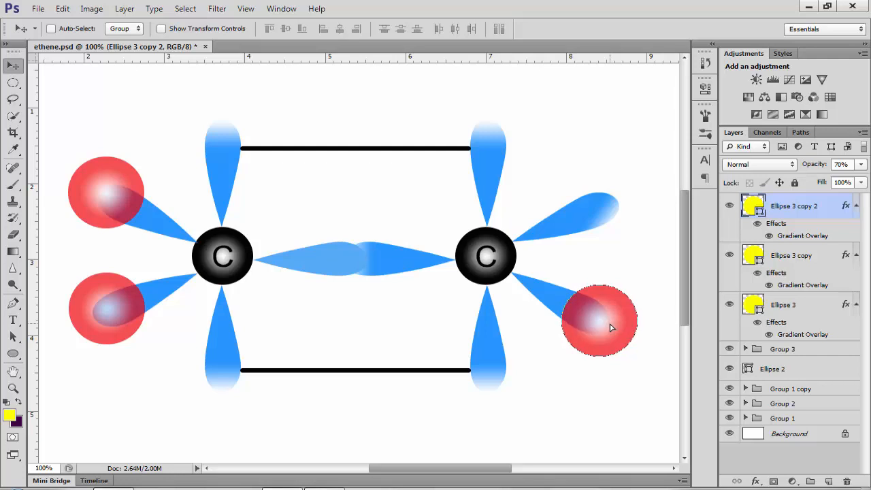
Step: Duplicate the lower red ball of the right carbon and move the copy up onto the tip of the upper slanted teardrop
key("ctrl+j")
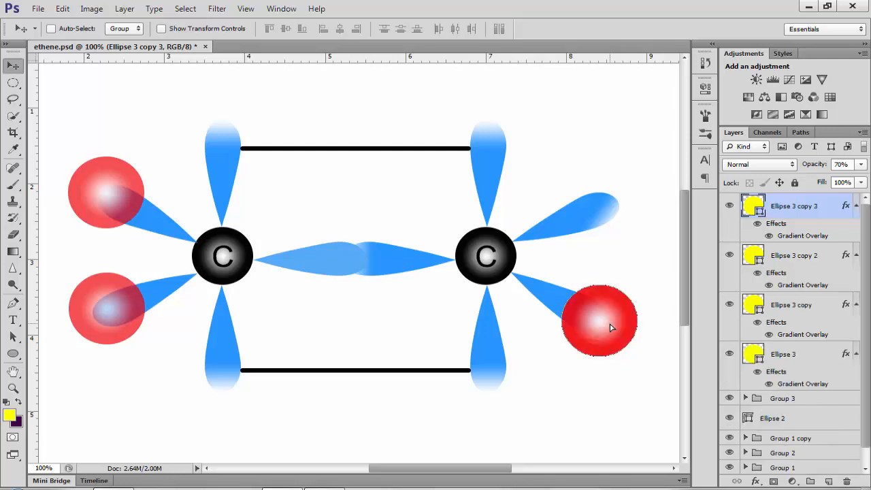
key("Up")
key("Up")
key("Up")
key("Up")
key("Up")
key("Up")
key("Up")
key("Up")
key("Up")
key("Up")
key("Up")
key("Up")
key("Up")
key("Up")
key("Up")
key("Up")
key("Up")
key("Up")
key("Up")
key("Up")
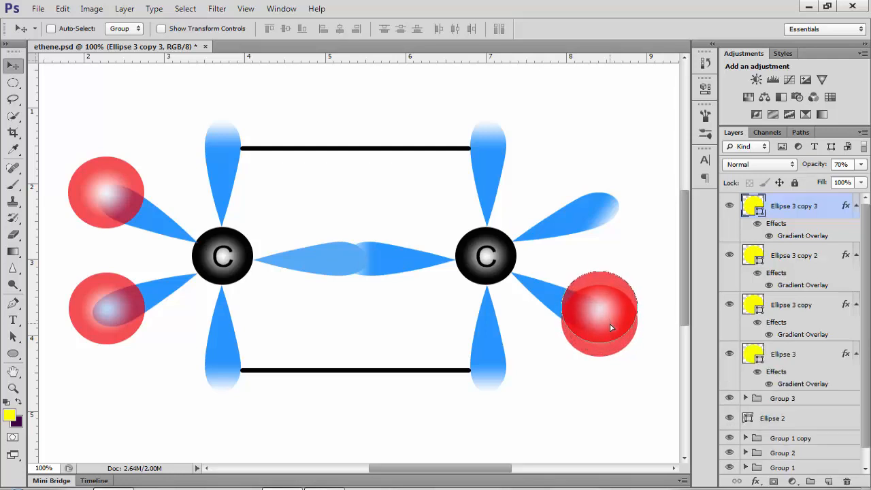
key("Up")
key("Up")
key("Up")
key("Up")
key("Up")
key("Up")
key("Up")
key("Up")
key("Up")
key("Up")
key("Up")
key("Up")
key("Up")
key("Up")
key("Up")
key("Up")
key("Up")
key("Up")
key("Up")
key("Up")
key("shift+Up")
key("shift+Up")
key("shift+Up")
key("shift+Up")
key("shift+Up")
key("shift+Up")
key("shift+Up")
key("shift+Up")
key("shift+Up")
key("shift+Up")
key("shift+Up")
key("shift+Up")
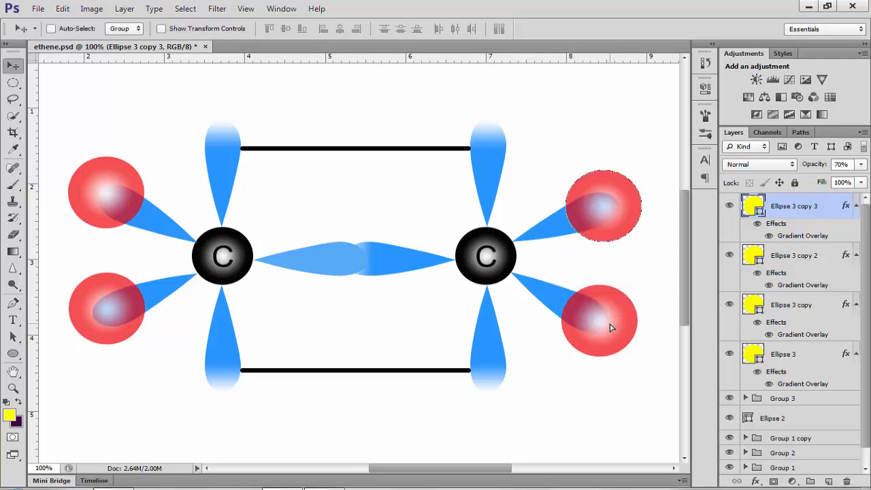
Step: Group the four red ball layers, Ellipse 3 through Ellipse 3 copy 3, and clear the layer selection
key("ctrl+minus")
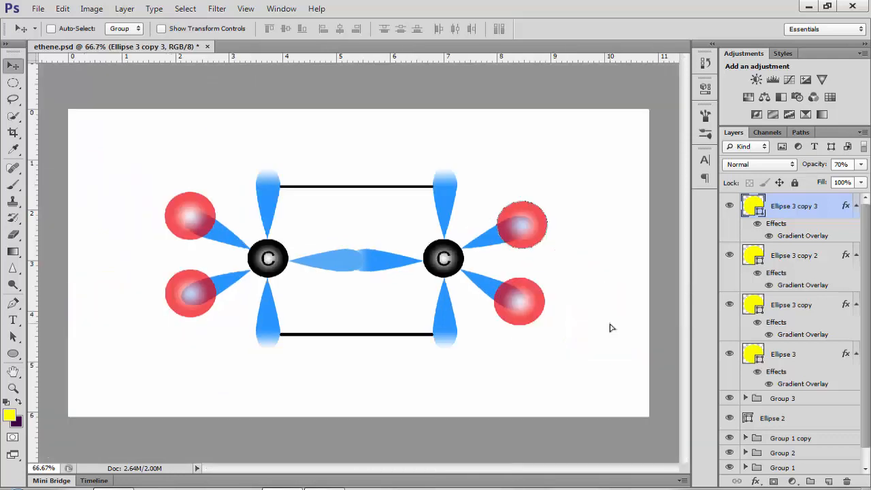
left_click(798, 265, "shift")
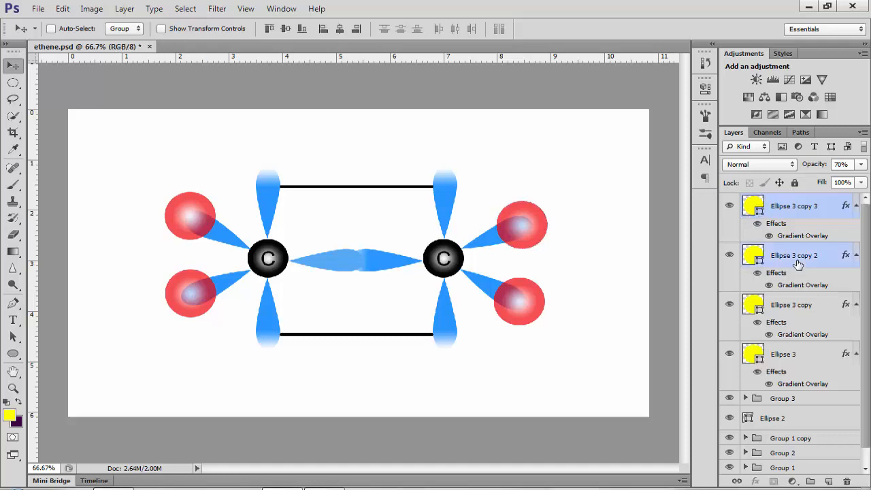
left_click(791, 310, "shift")
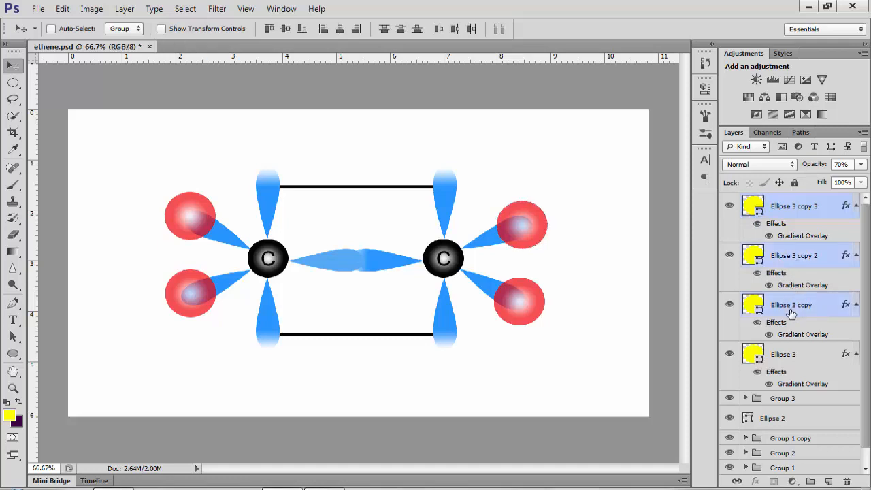
left_click(793, 355, "shift")
key("ctrl+g")
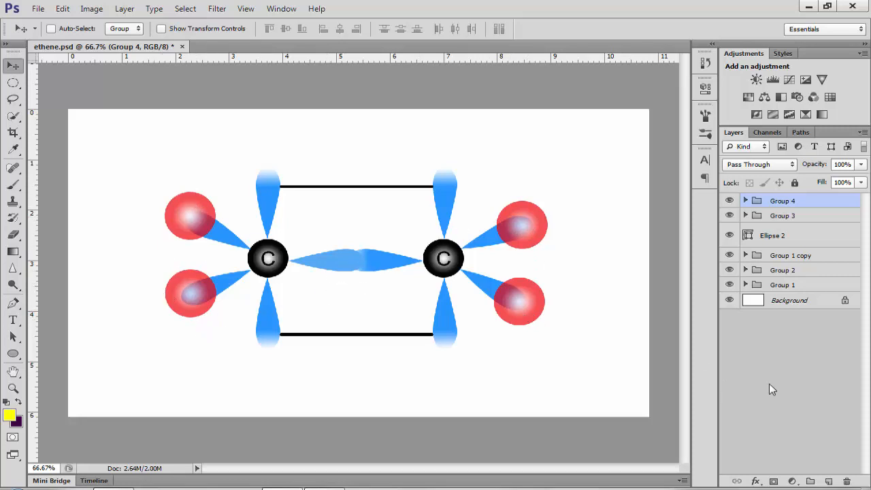
left_click(793, 373)
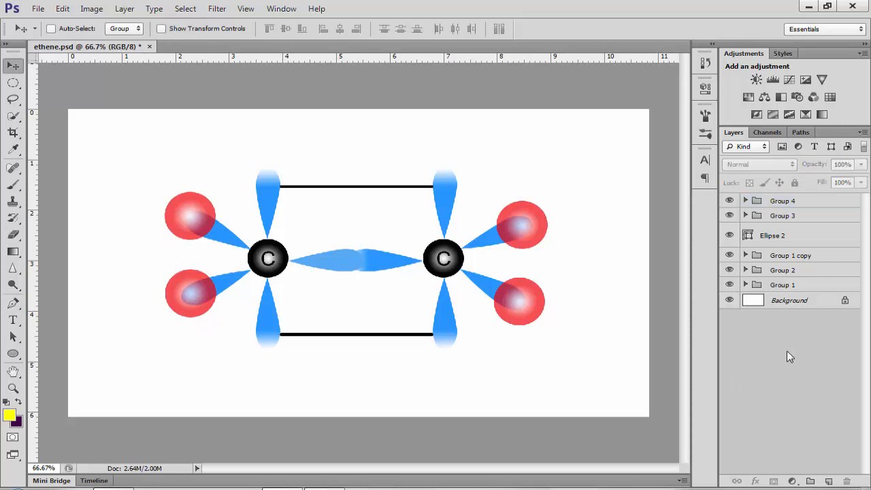
Step: Combine Groups 1 to 4, Group 1 copy and the Ellipse 2 layer into a single group above the Background
left_click(785, 285)
left_click(786, 271, "shift")
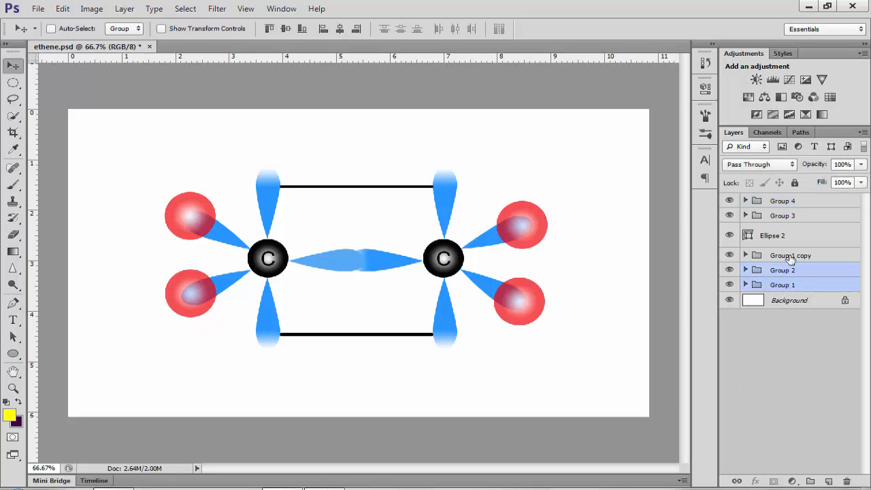
left_click(789, 256, "shift")
left_click(783, 232, "shift")
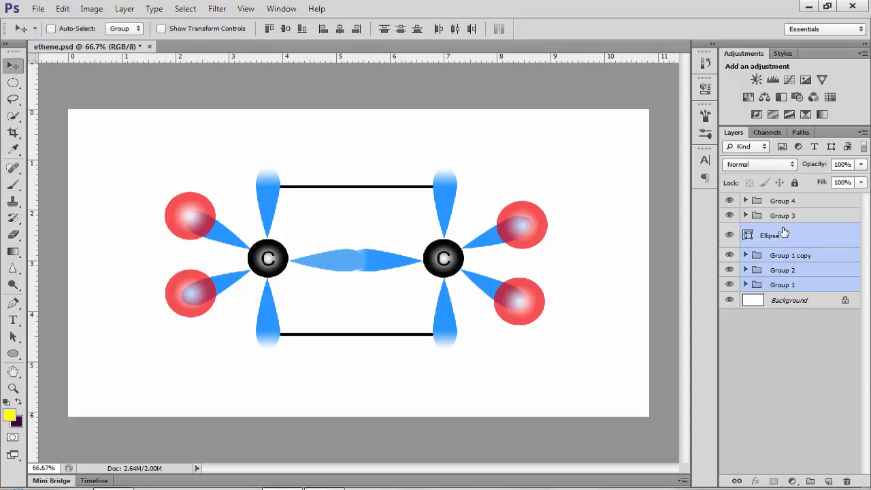
left_click(782, 216, "shift")
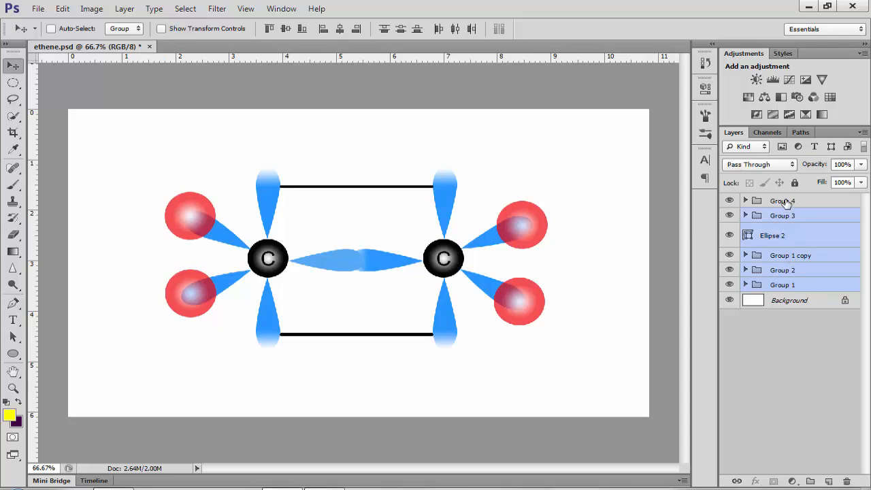
left_click(785, 203, "shift")
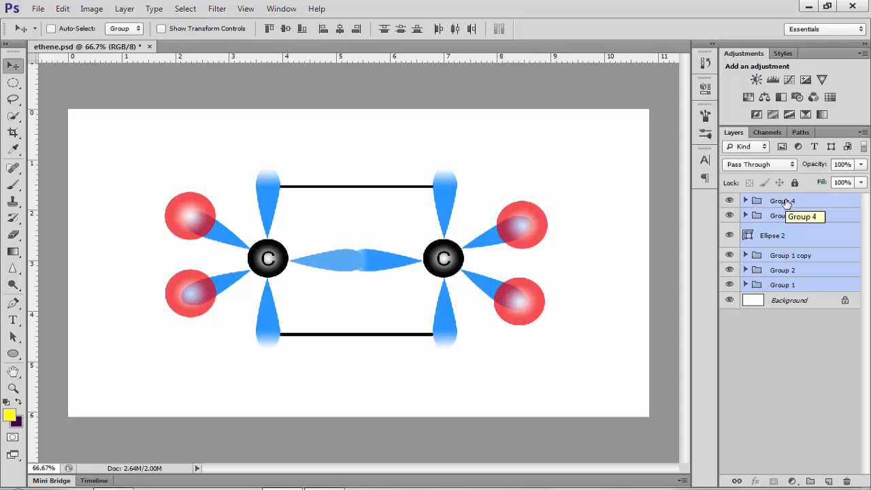
key("ctrl+g")
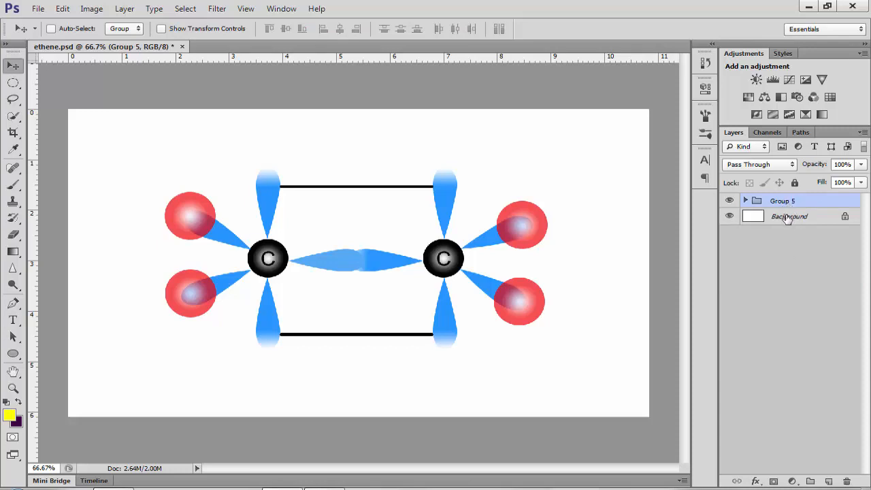
Step: Center the molecule group vertically and horizontally on the Background layer, leaving no layer selected
left_click(787, 217, "shift")
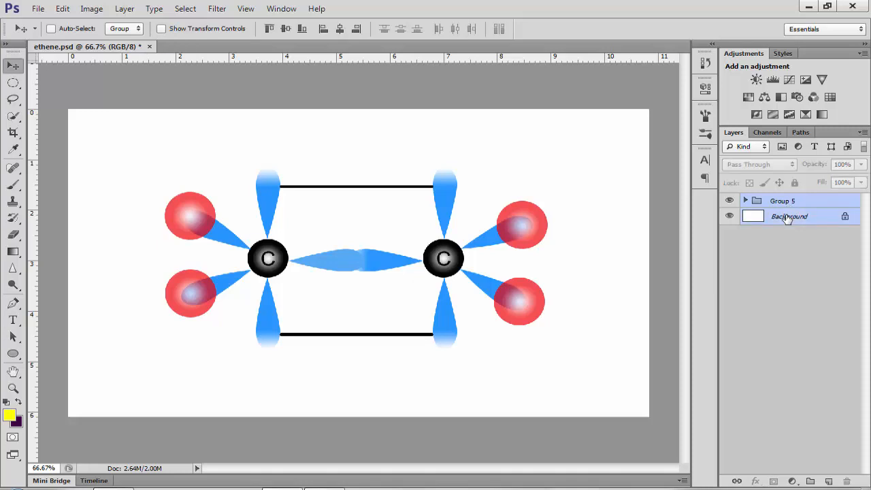
left_click(285, 29)
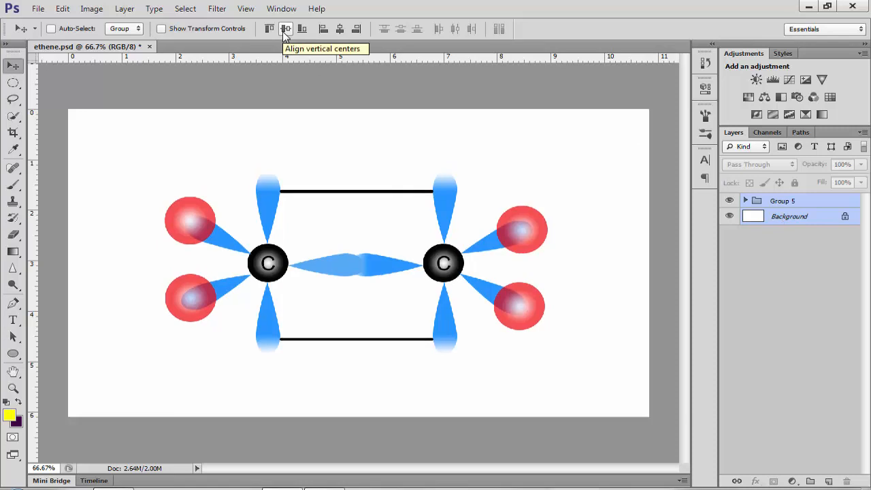
left_click(340, 29)
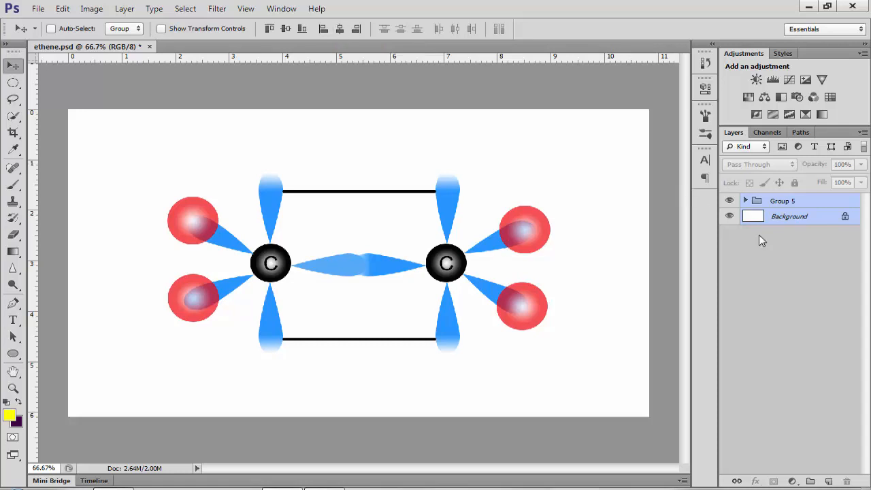
left_click(781, 290)
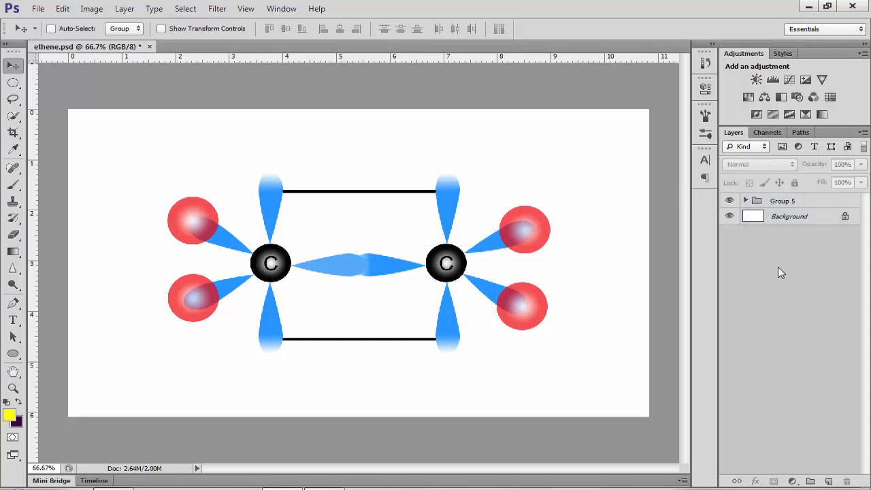
Step: Scale the whole molecule group up proportionally to about 114% and apply the transformation
left_click(785, 203)
key("ctrl+t")
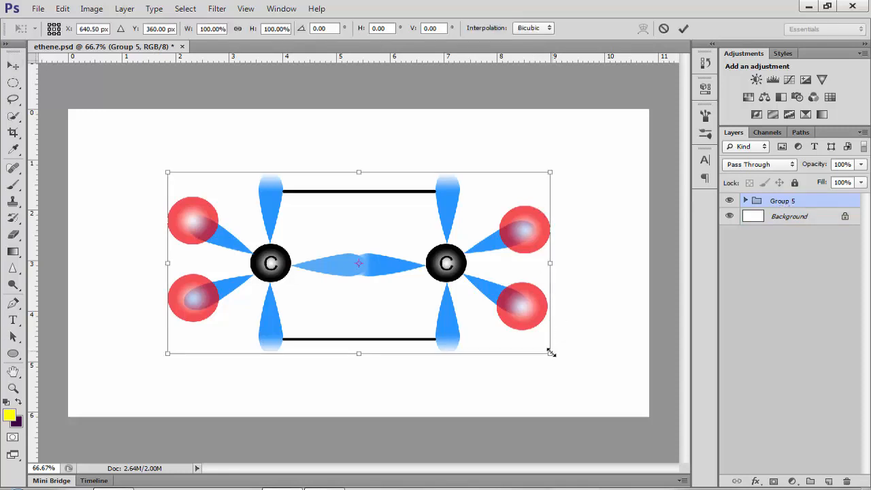
left_click_drag(553, 357, 601, 388)
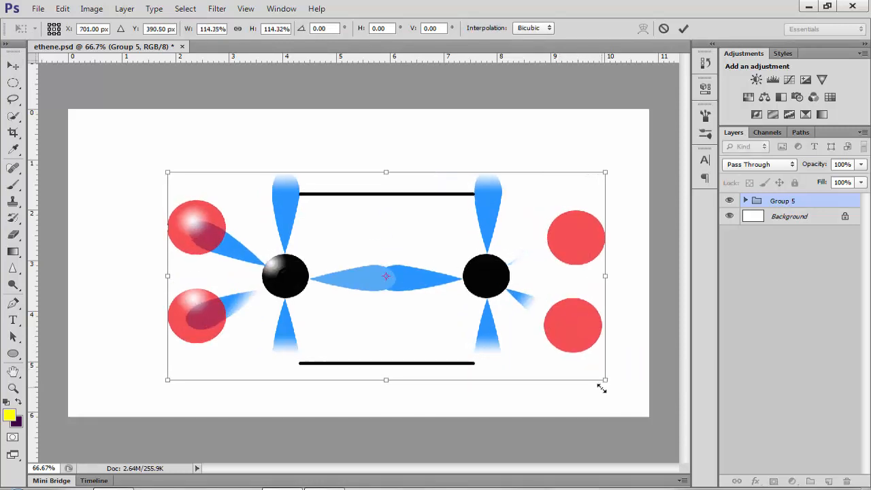
key("v")
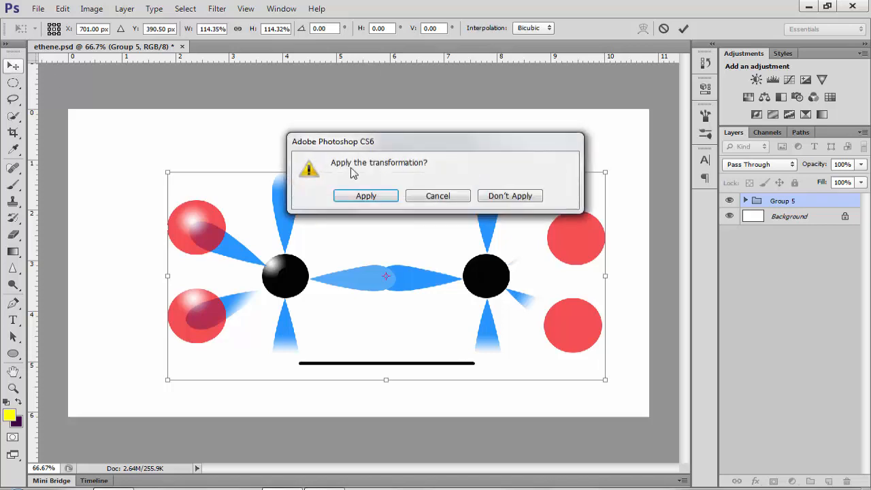
left_click(366, 196)
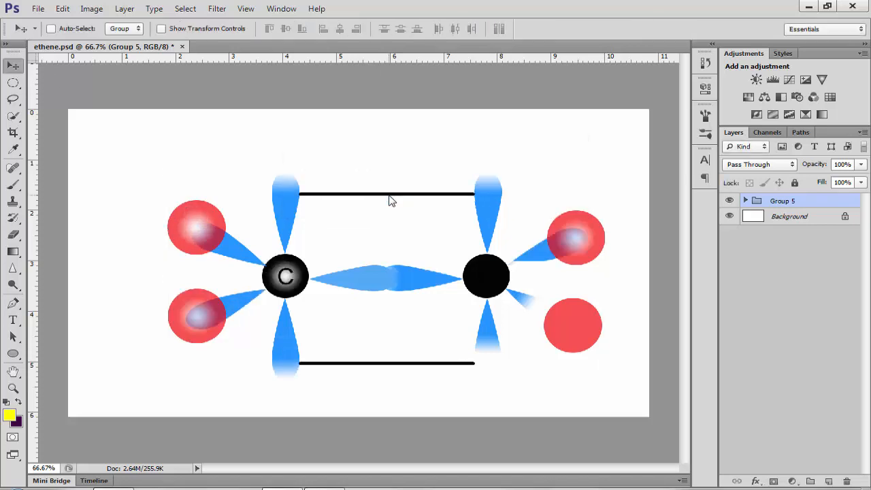
Step: Realign the enlarged molecule group to the vertical and horizontal centers of the Background layer and deselect both layers
left_click(796, 219, "shift")
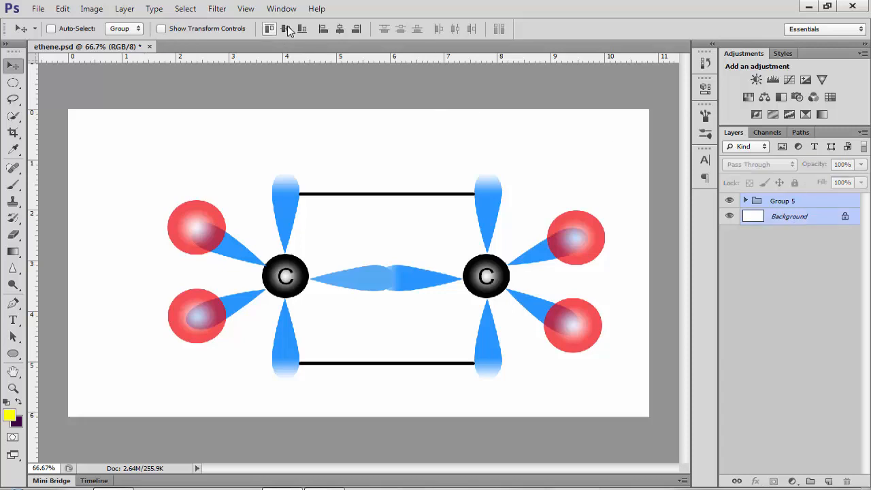
left_click(286, 30)
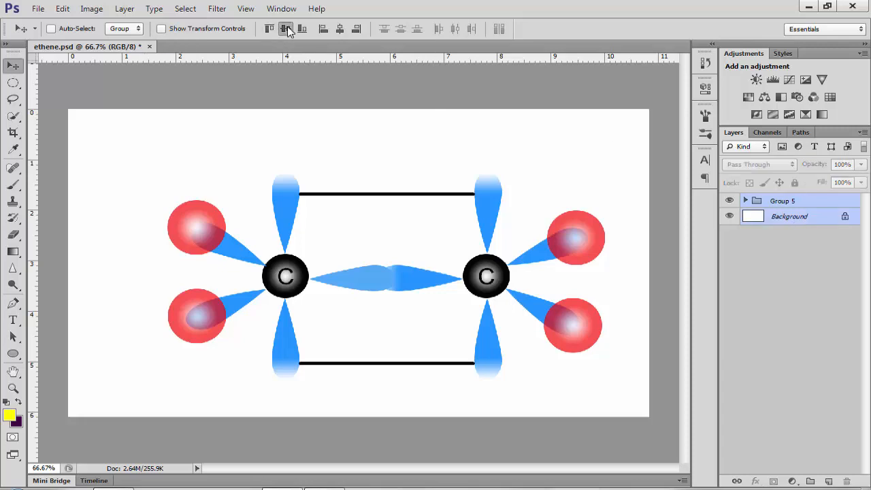
left_click(339, 29)
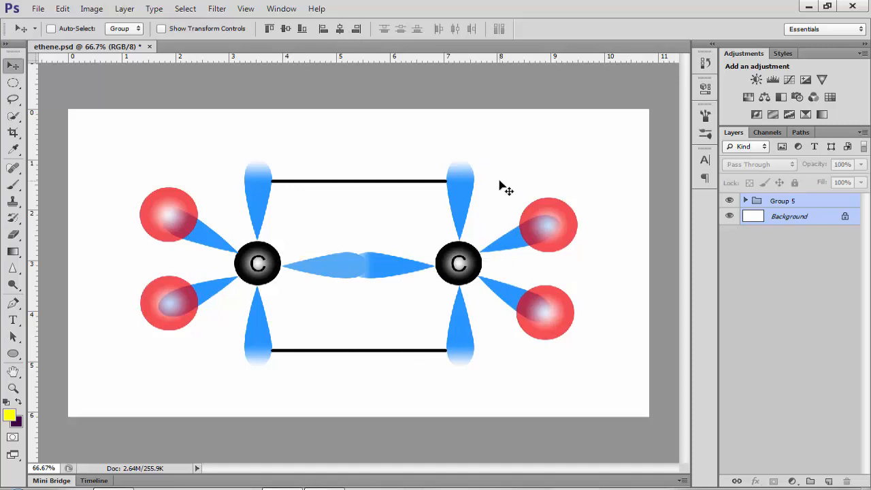
left_click(781, 312)
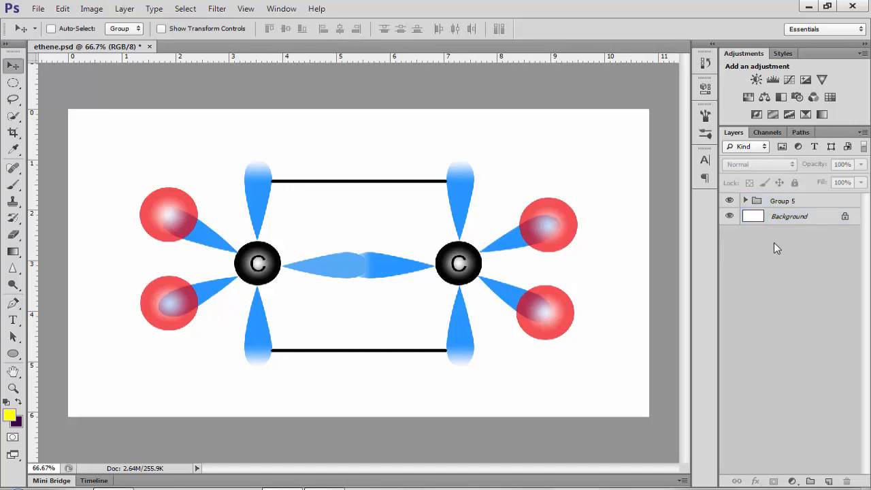
Step: Convert the locked Background into a regular layer named Layer 0, with Normal mode and 100% opacity
left_click(786, 224)
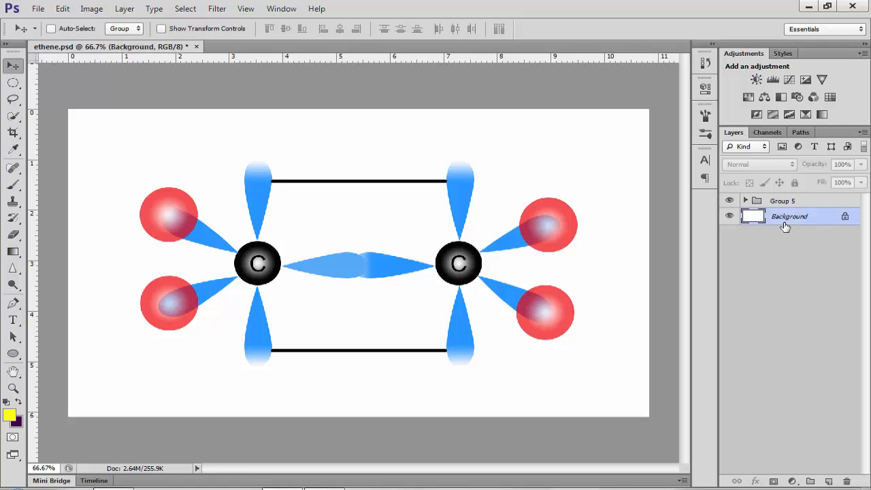
double_click(786, 218)
left_click(561, 162)
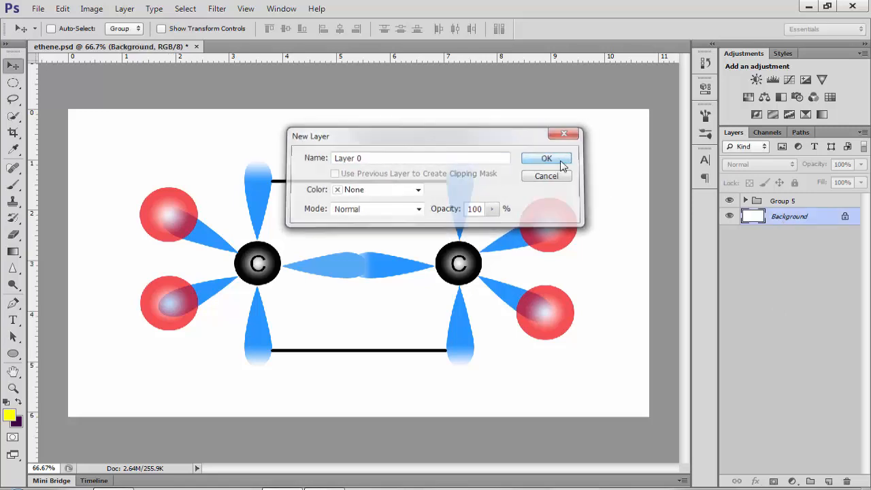
Step: Add a Pattern Overlay to Layer 0 using the light grey paper texture at 100% opacity
left_click(755, 481)
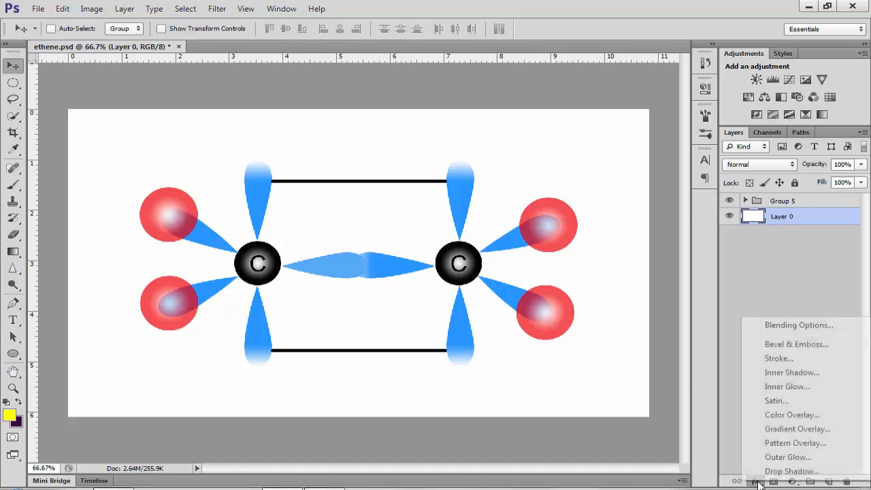
left_click(798, 443)
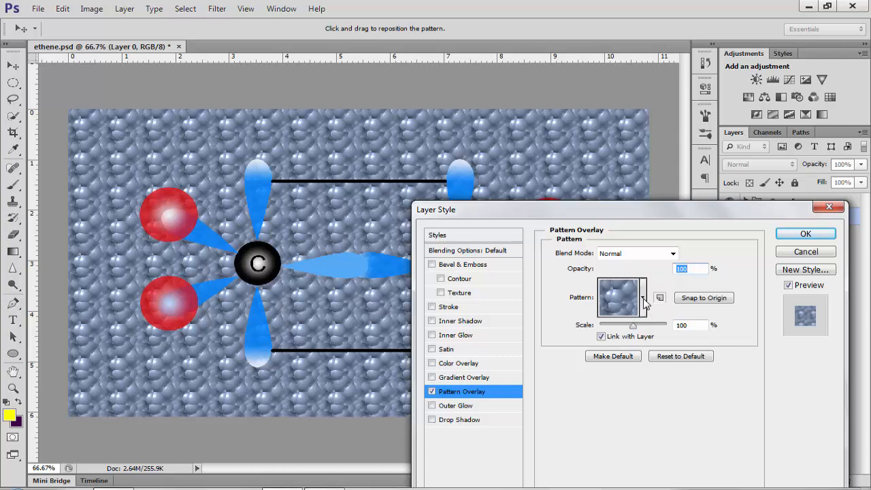
left_click(642, 301)
left_click(643, 338)
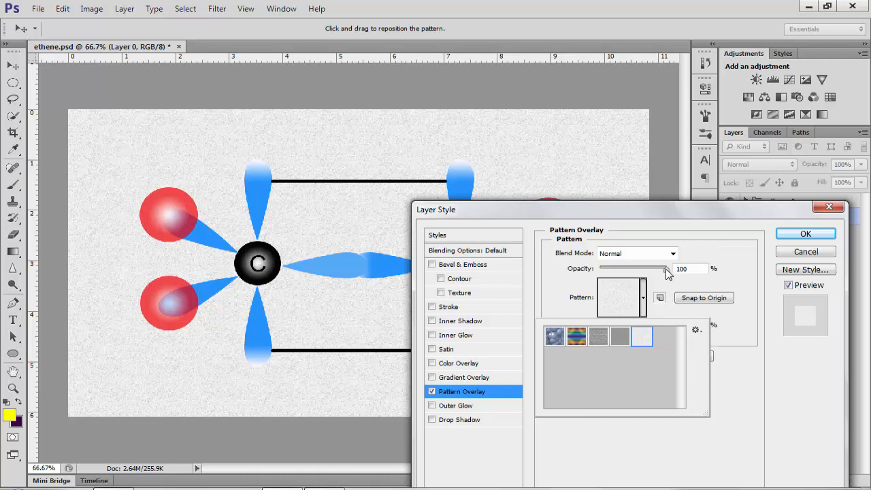
left_click_drag(667, 272, 711, 298)
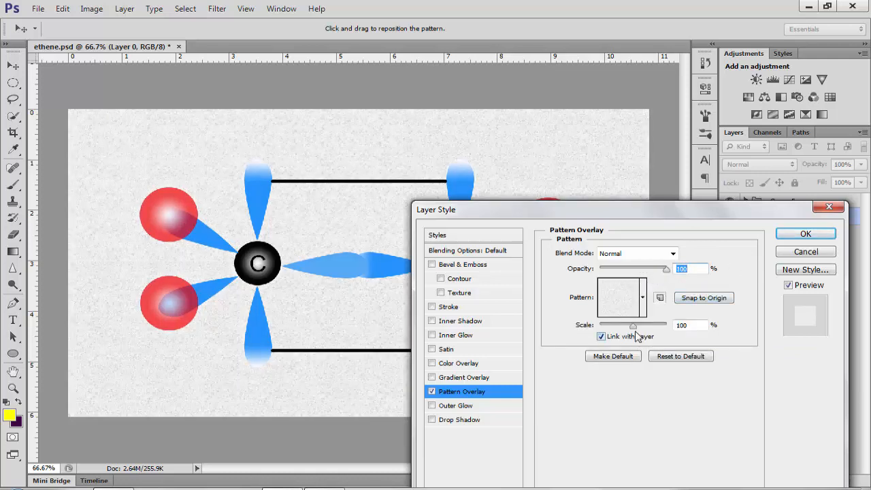
Step: Set the pattern scale to about 93%, apply the overlay, and hide and reshow the layer's effects to compare the background
left_click_drag(633, 325, 723, 349)
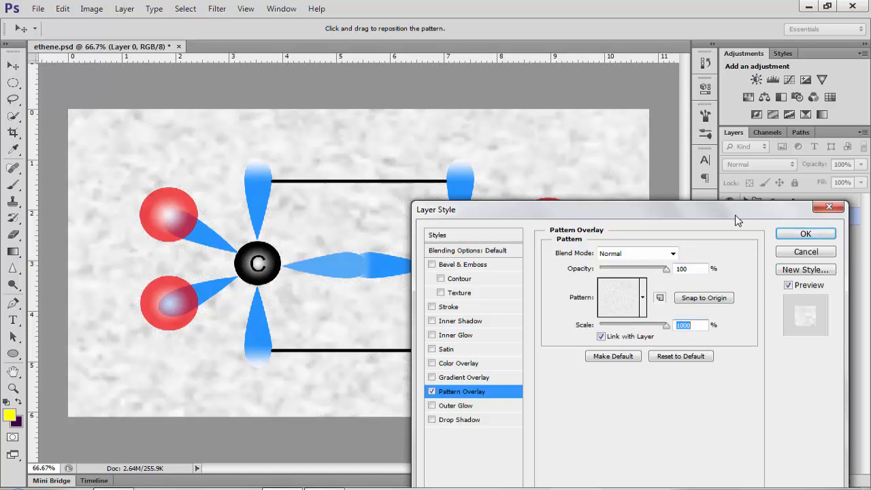
left_click_drag(738, 220, 785, 136)
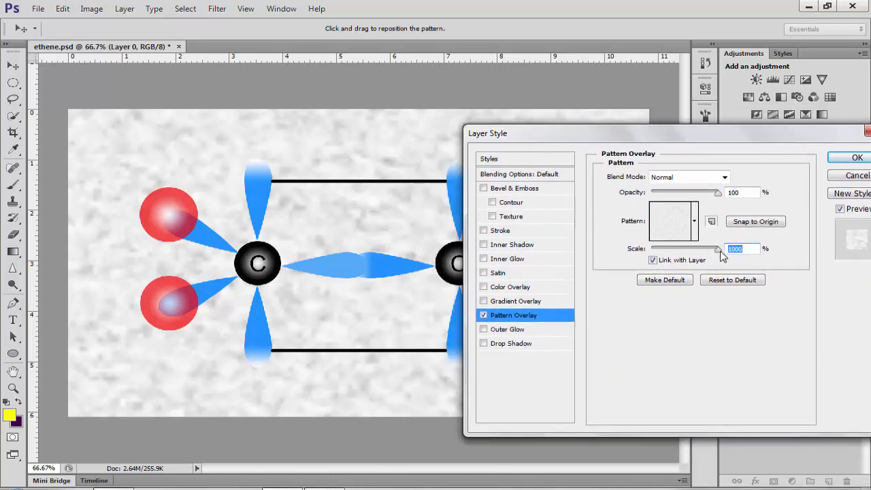
left_click_drag(720, 251, 689, 251)
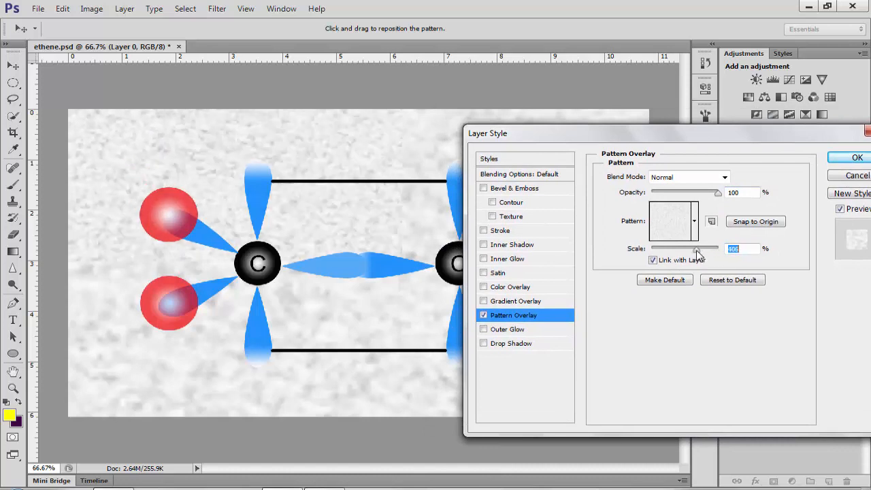
left_click_drag(686, 255, 684, 259)
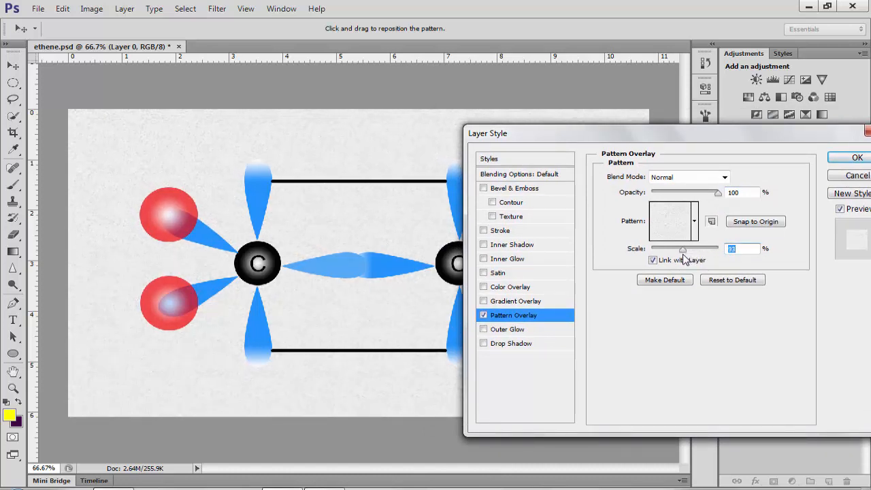
left_click(861, 159)
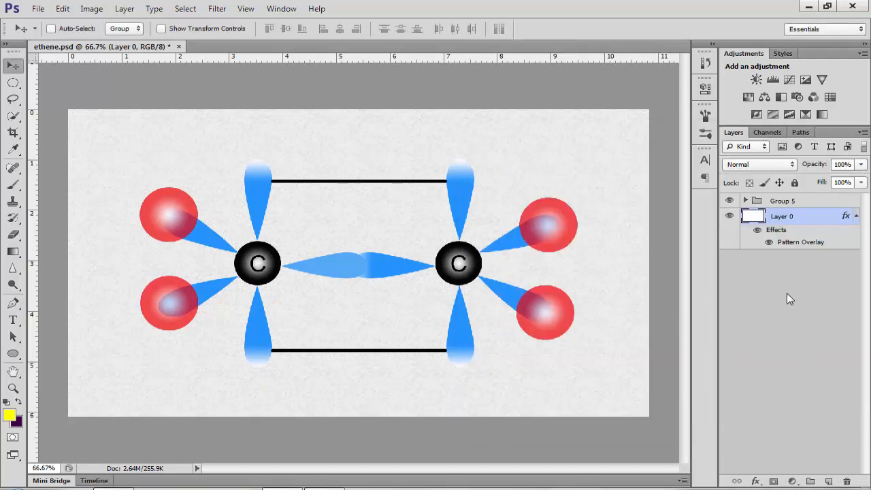
left_click(758, 231)
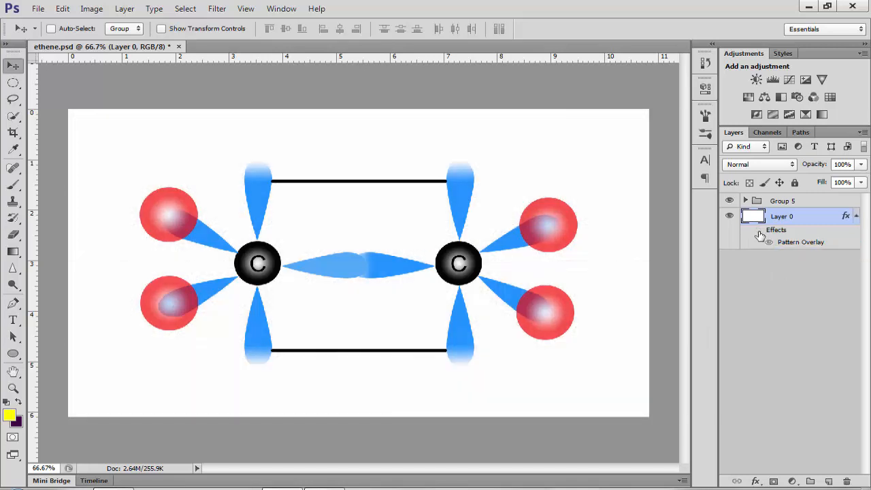
left_click(758, 232)
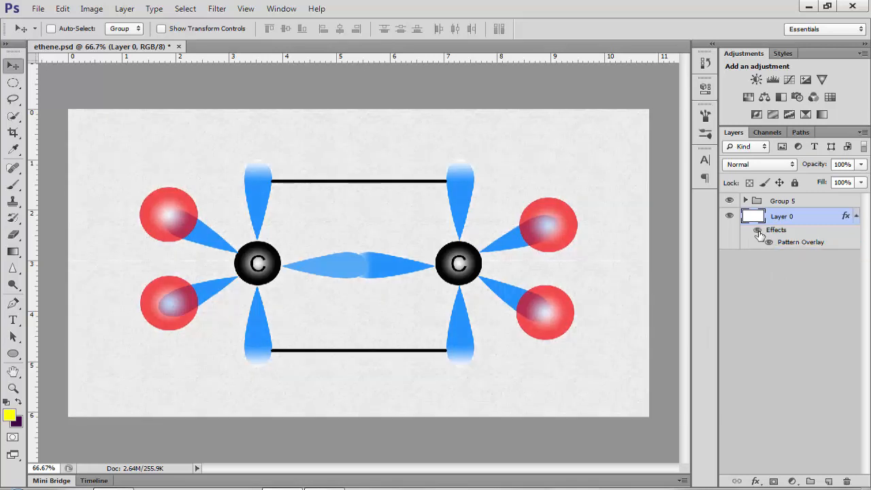